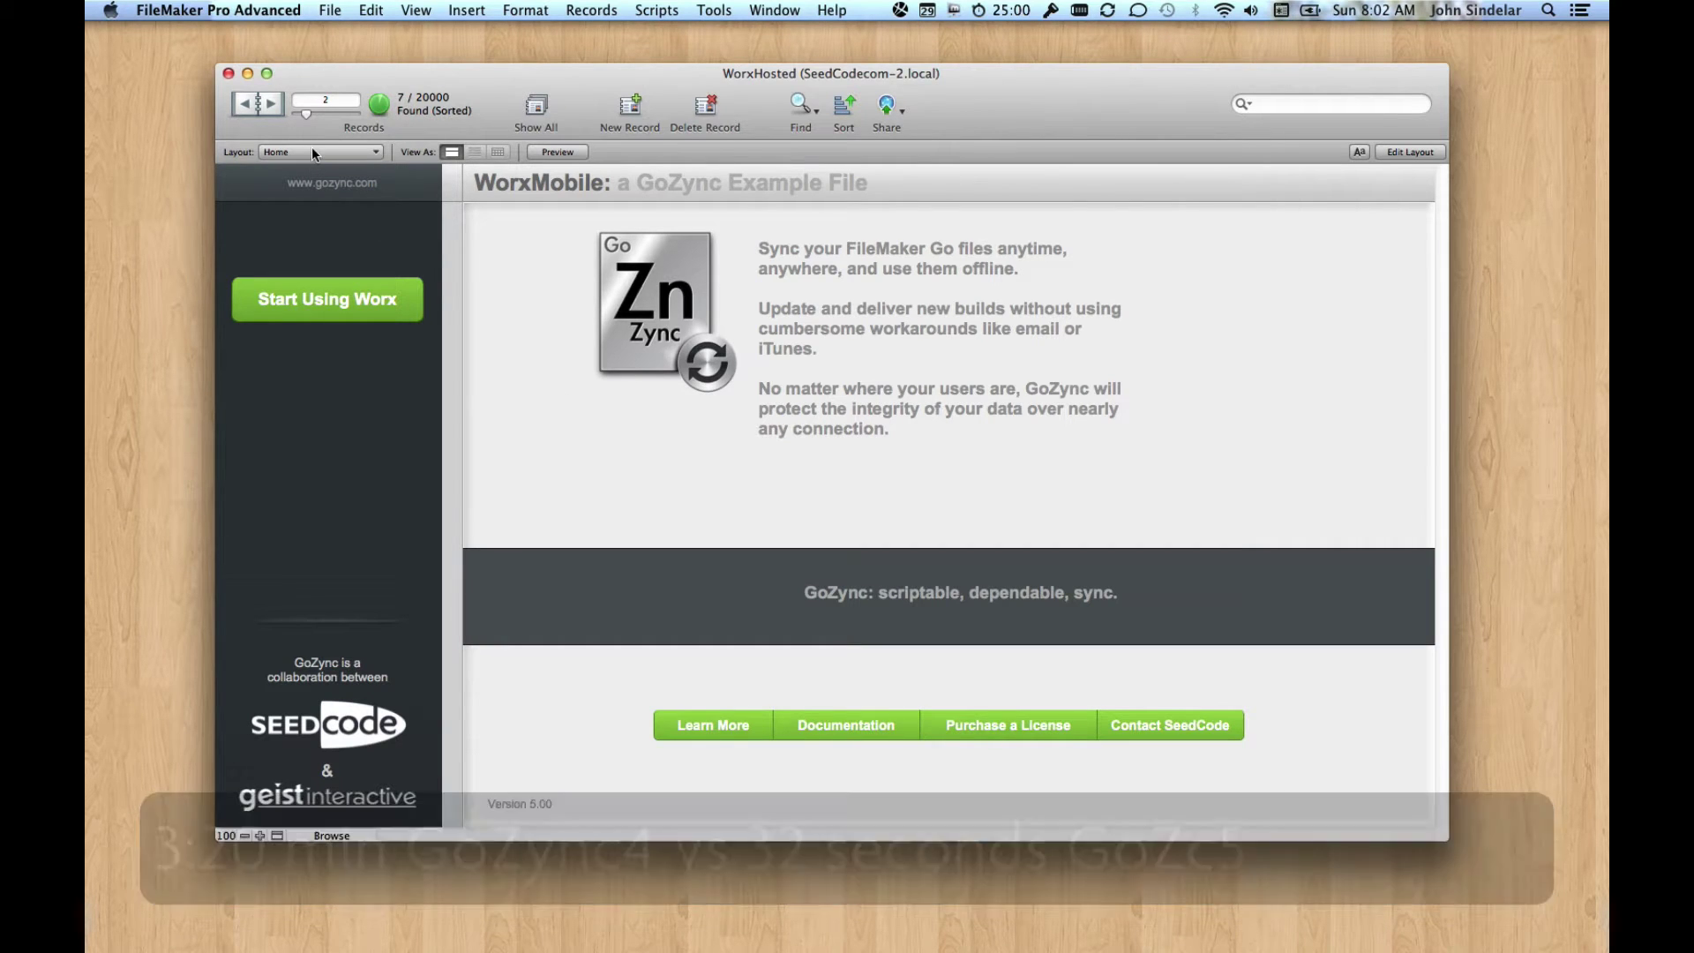
Go from the Home layout to the Active Work Orders layout with Start Using Worx.
left_click(393, 308)
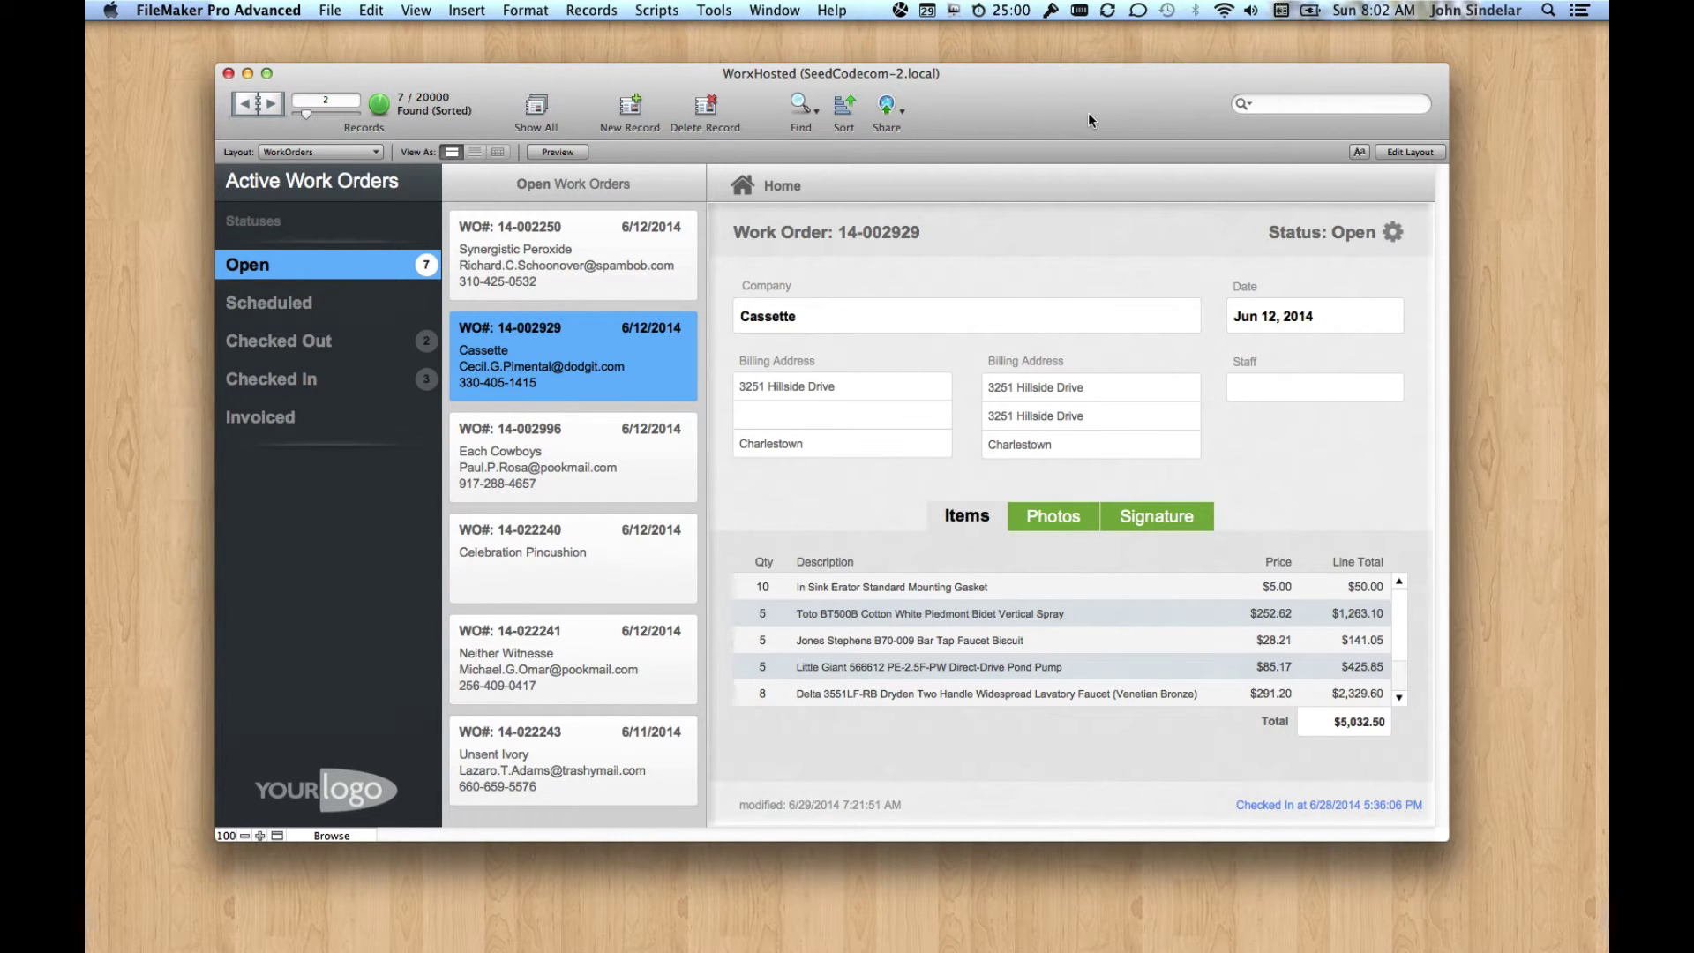
View work order 14-002250, then filter the list to the Checked Out orders.
left_click_drag(1087, 113, 1064, 113)
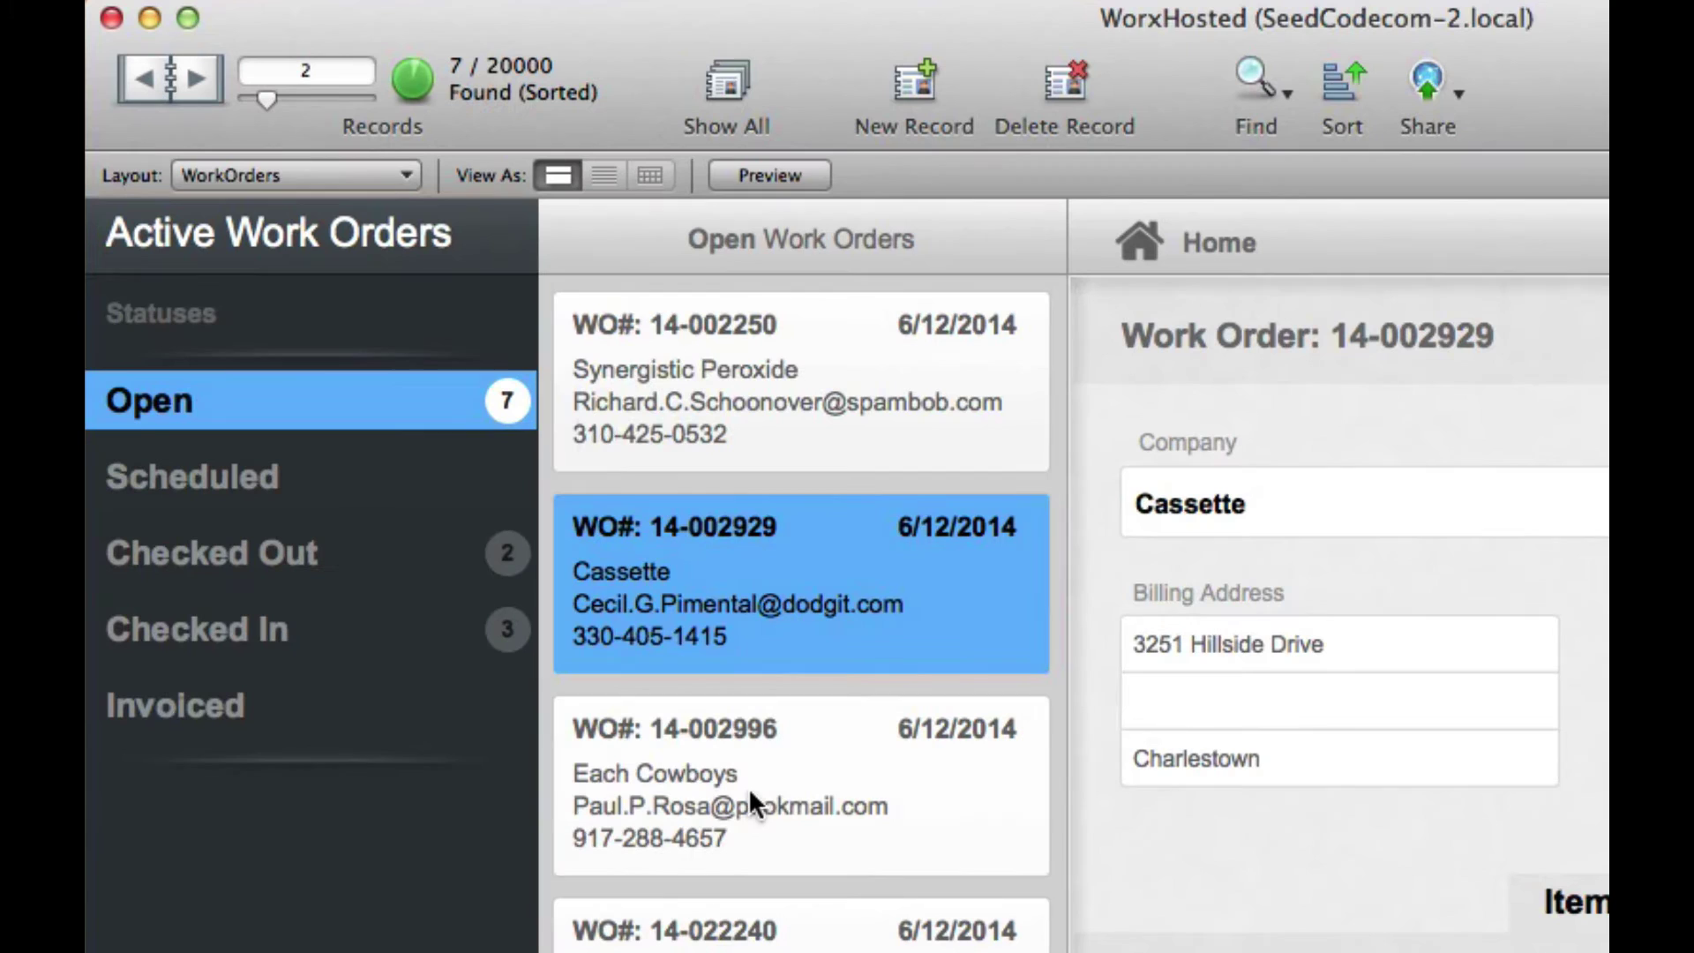
left_click(708, 422)
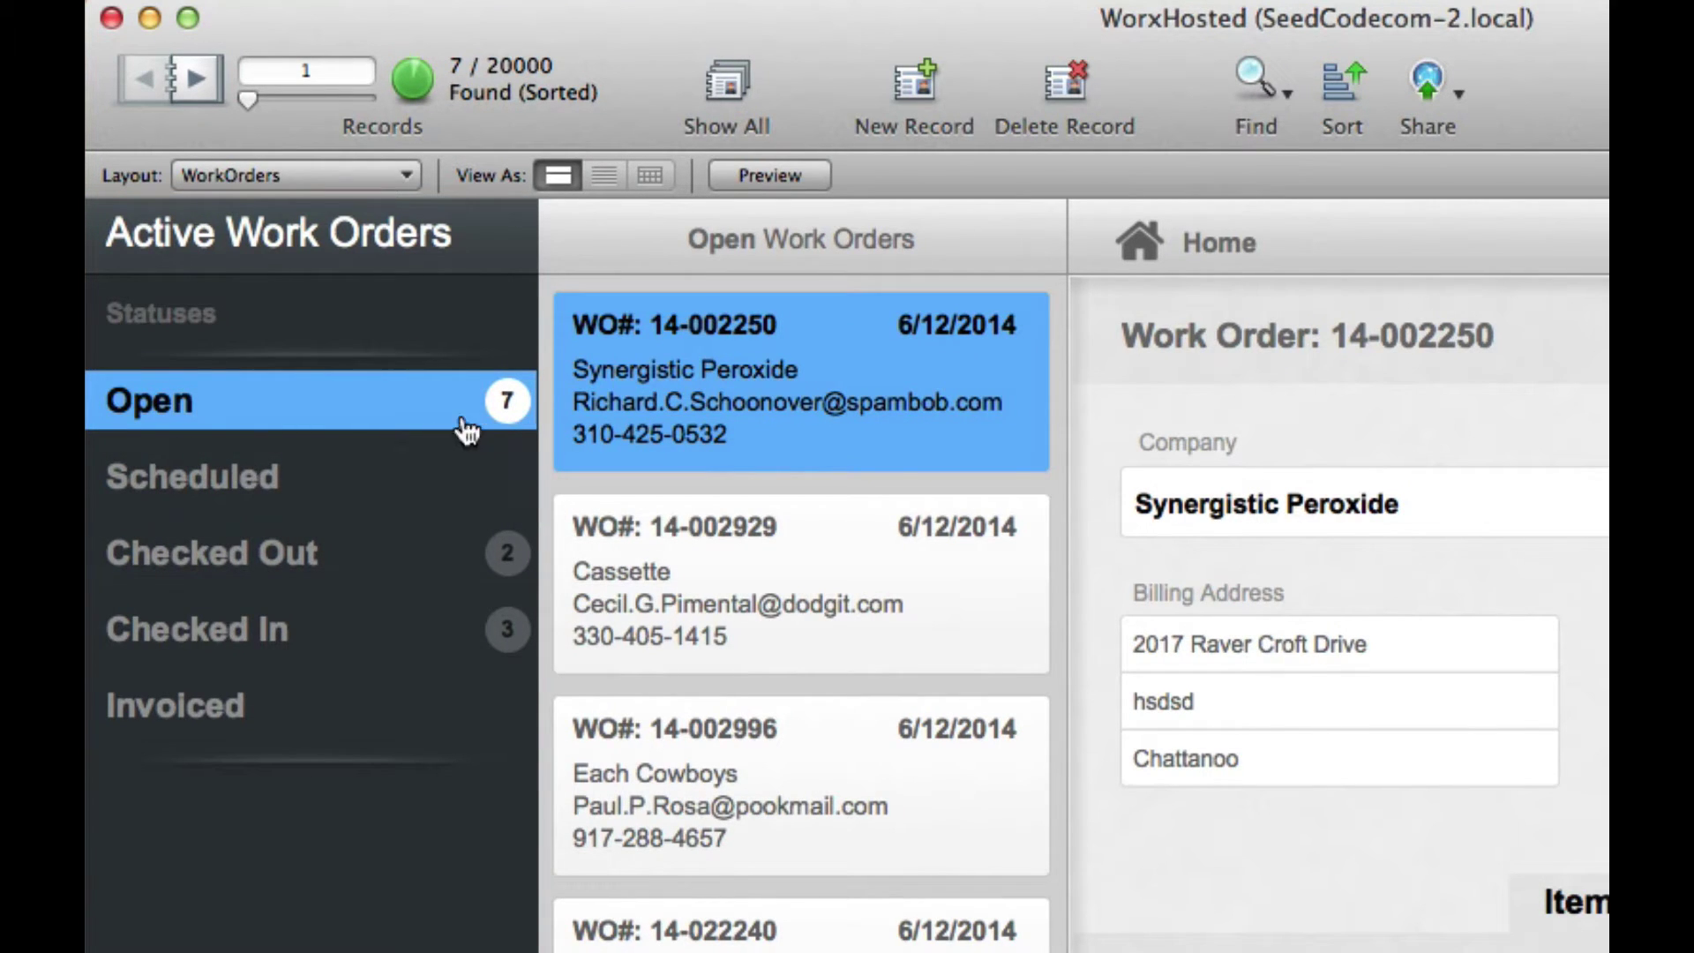
left_click(384, 572)
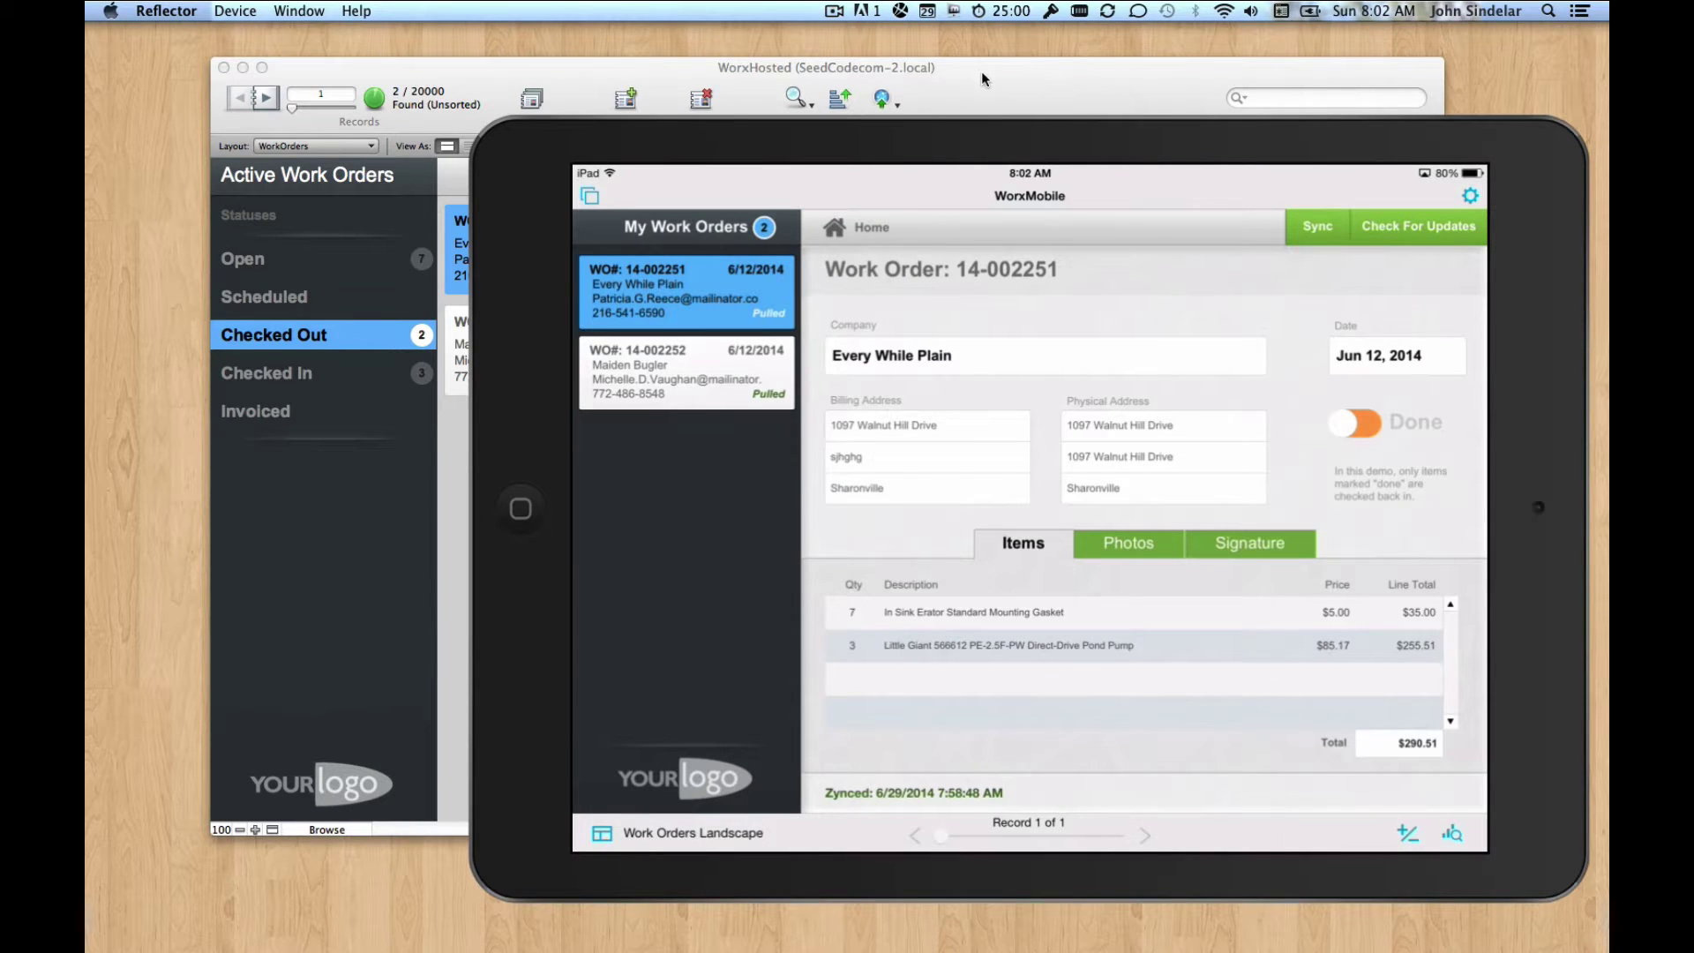
Return to WorxHosted and list the Open work orders.
left_click_drag(981, 71, 954, 67)
left_click(1443, 134)
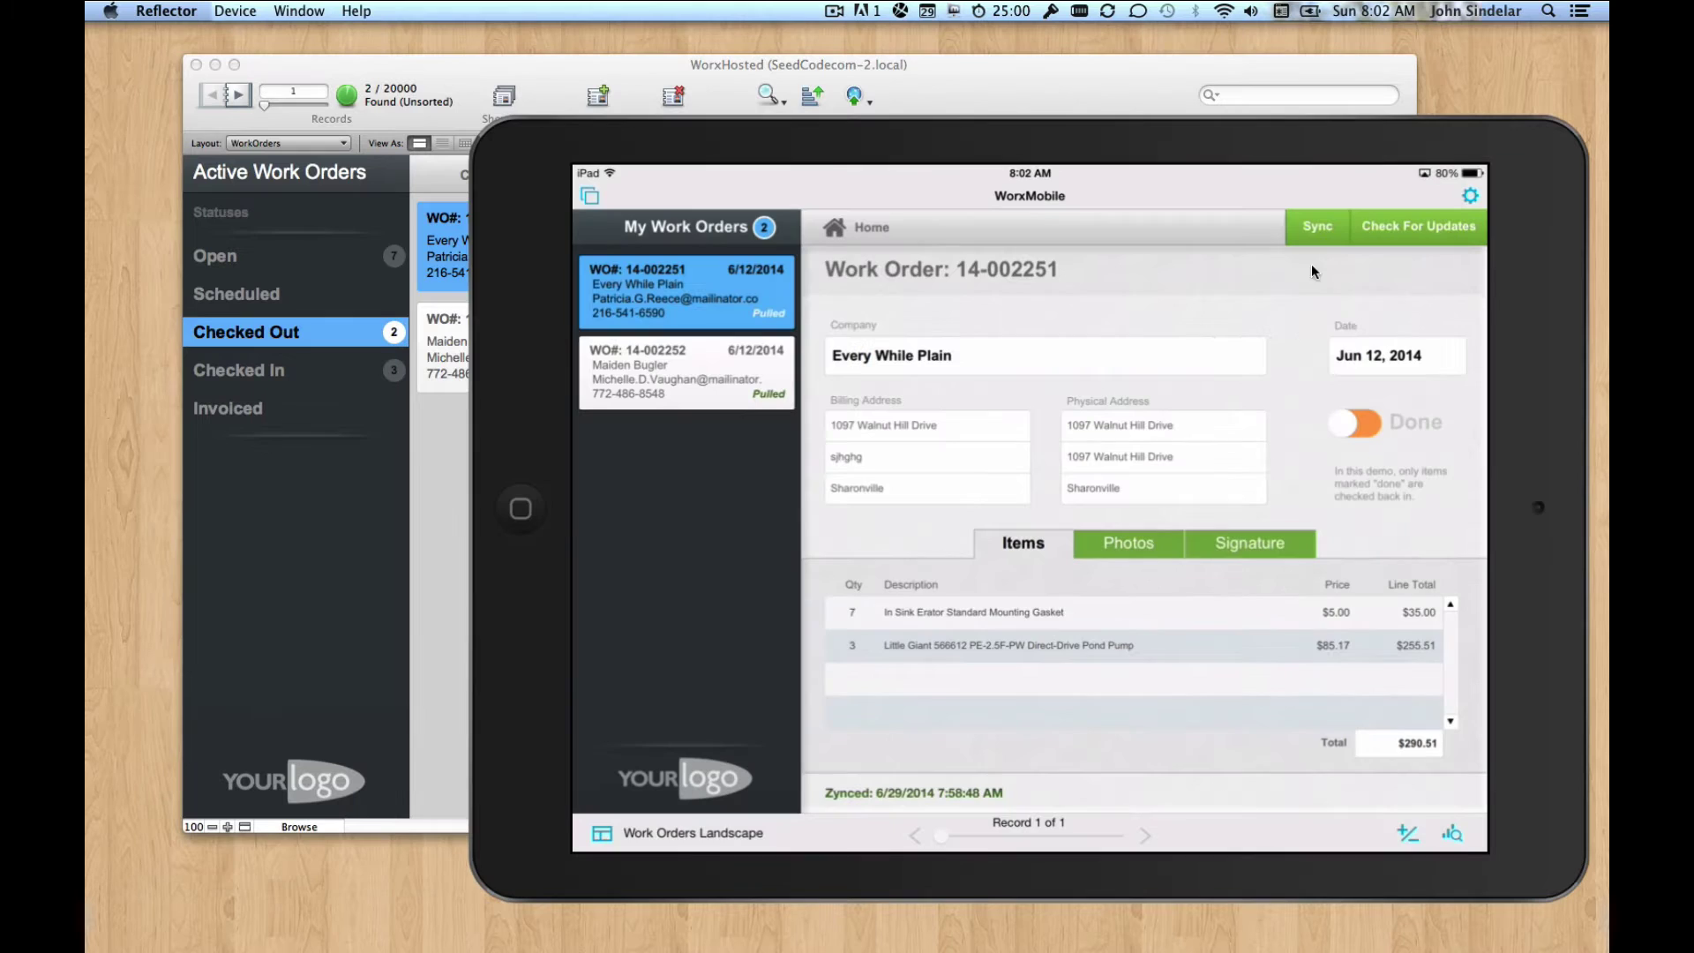
left_click(1070, 108)
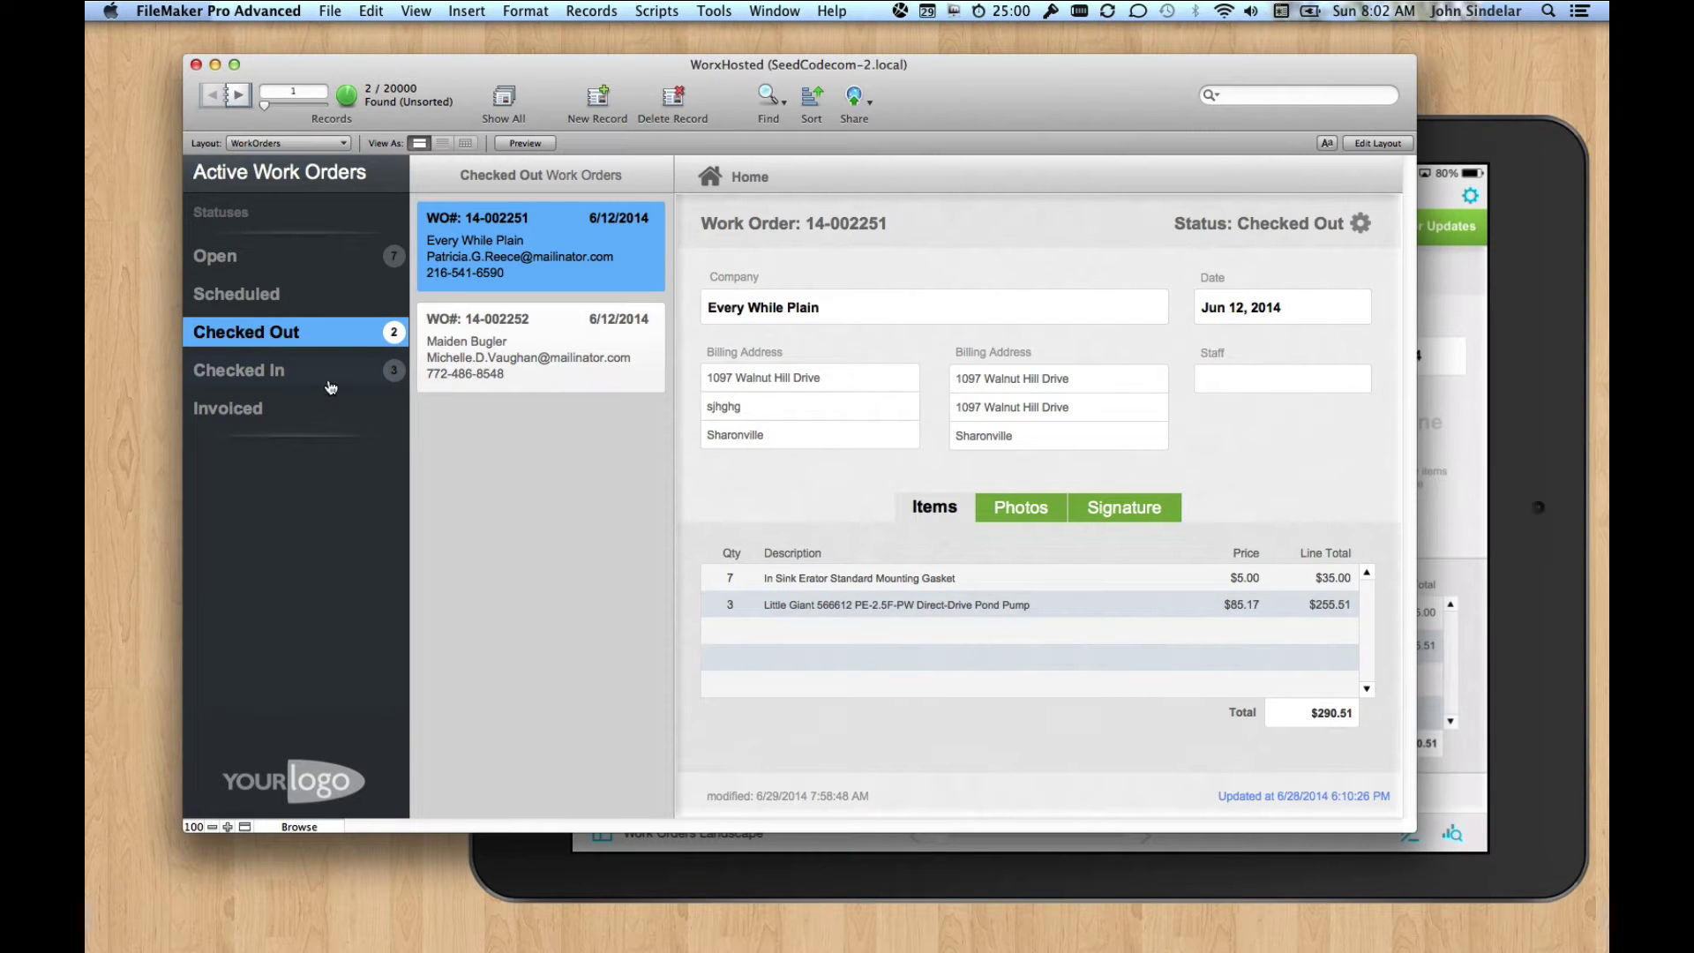
left_click(282, 259)
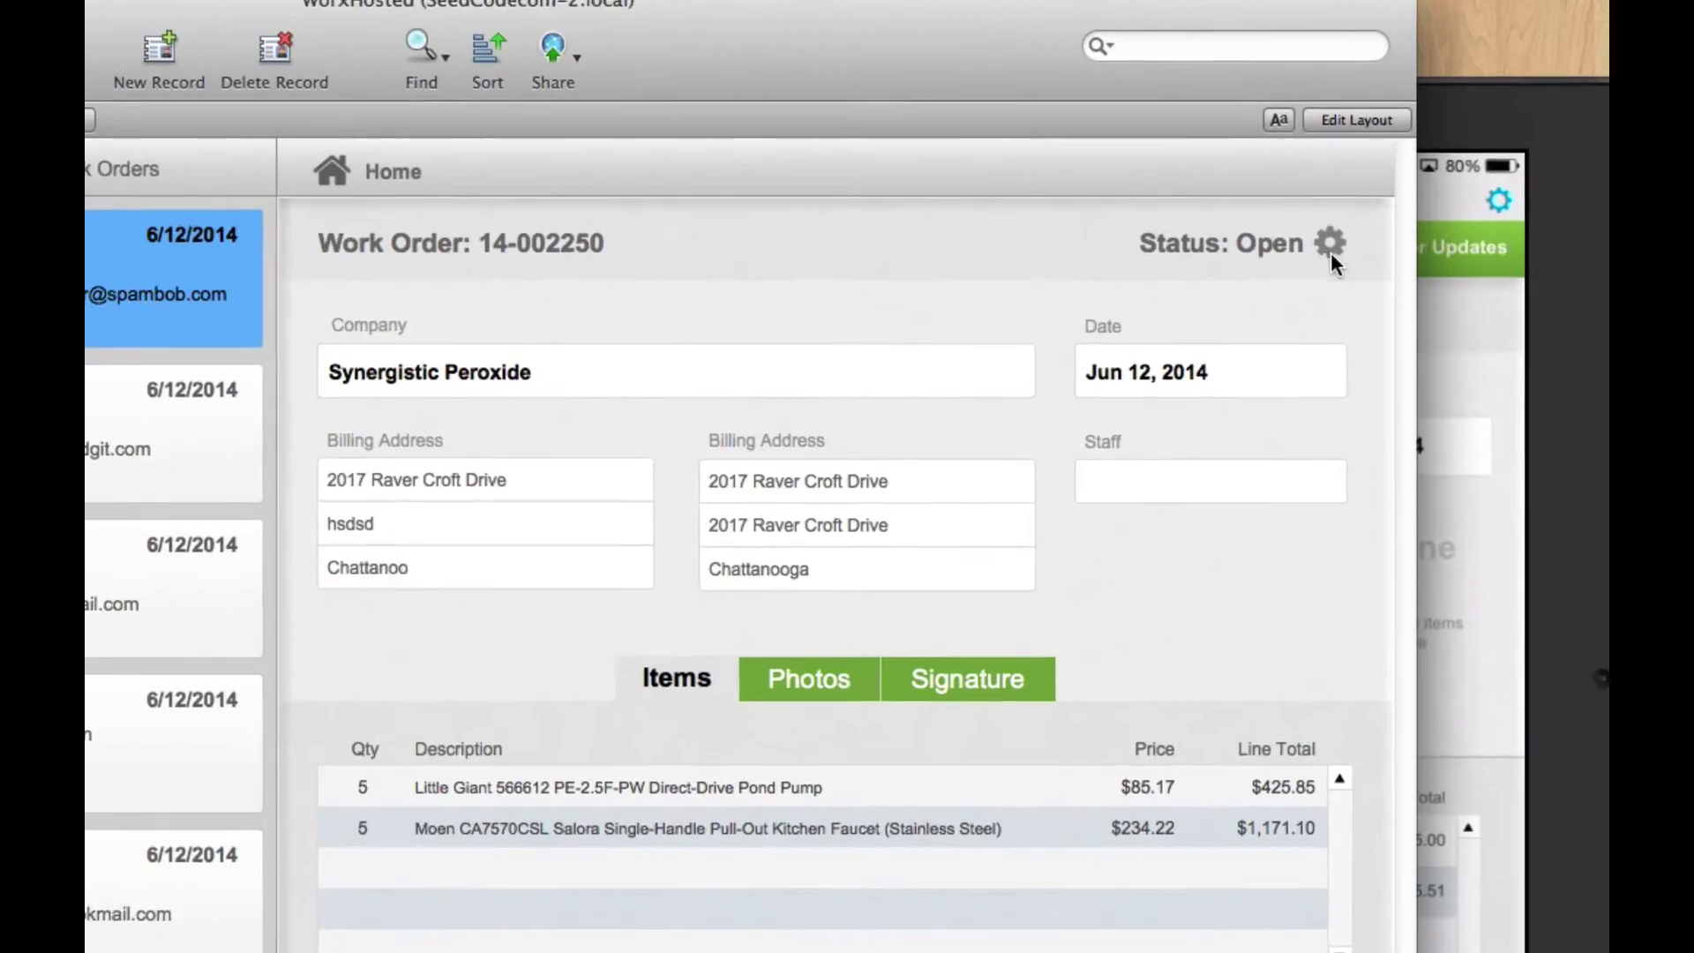
Set orders 14-002250, 14-002929 and 14-002996 to Scheduled, then list Scheduled orders.
left_click(1361, 223)
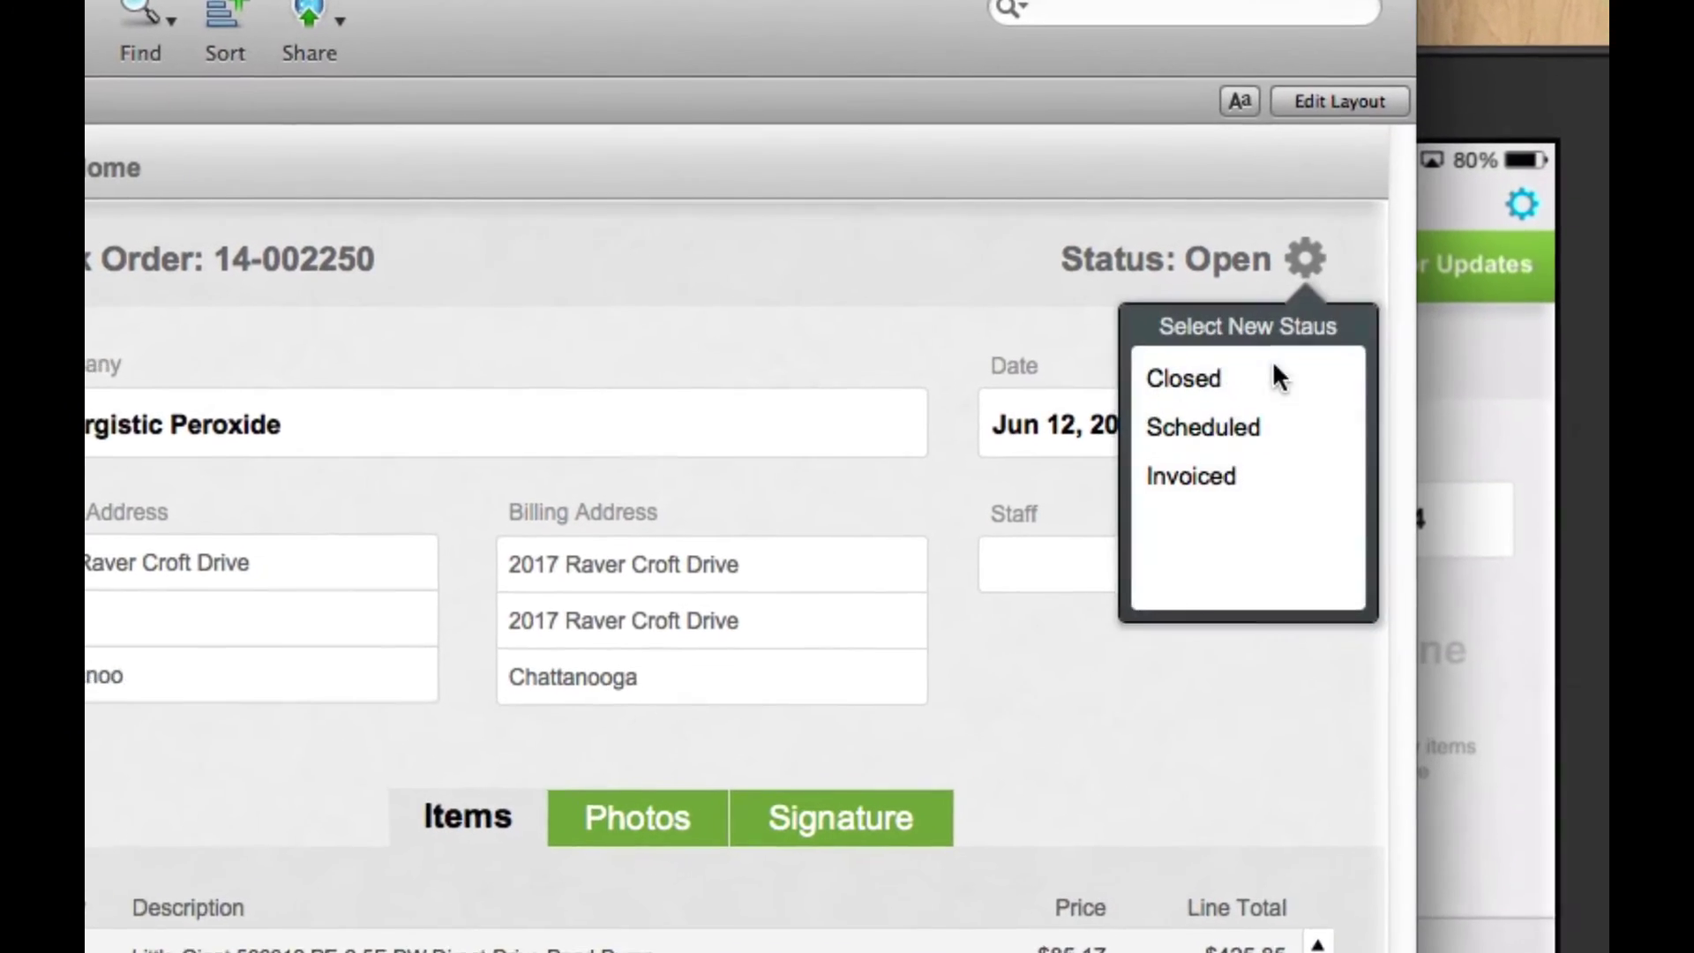
left_click(1262, 431)
left_click(1304, 260)
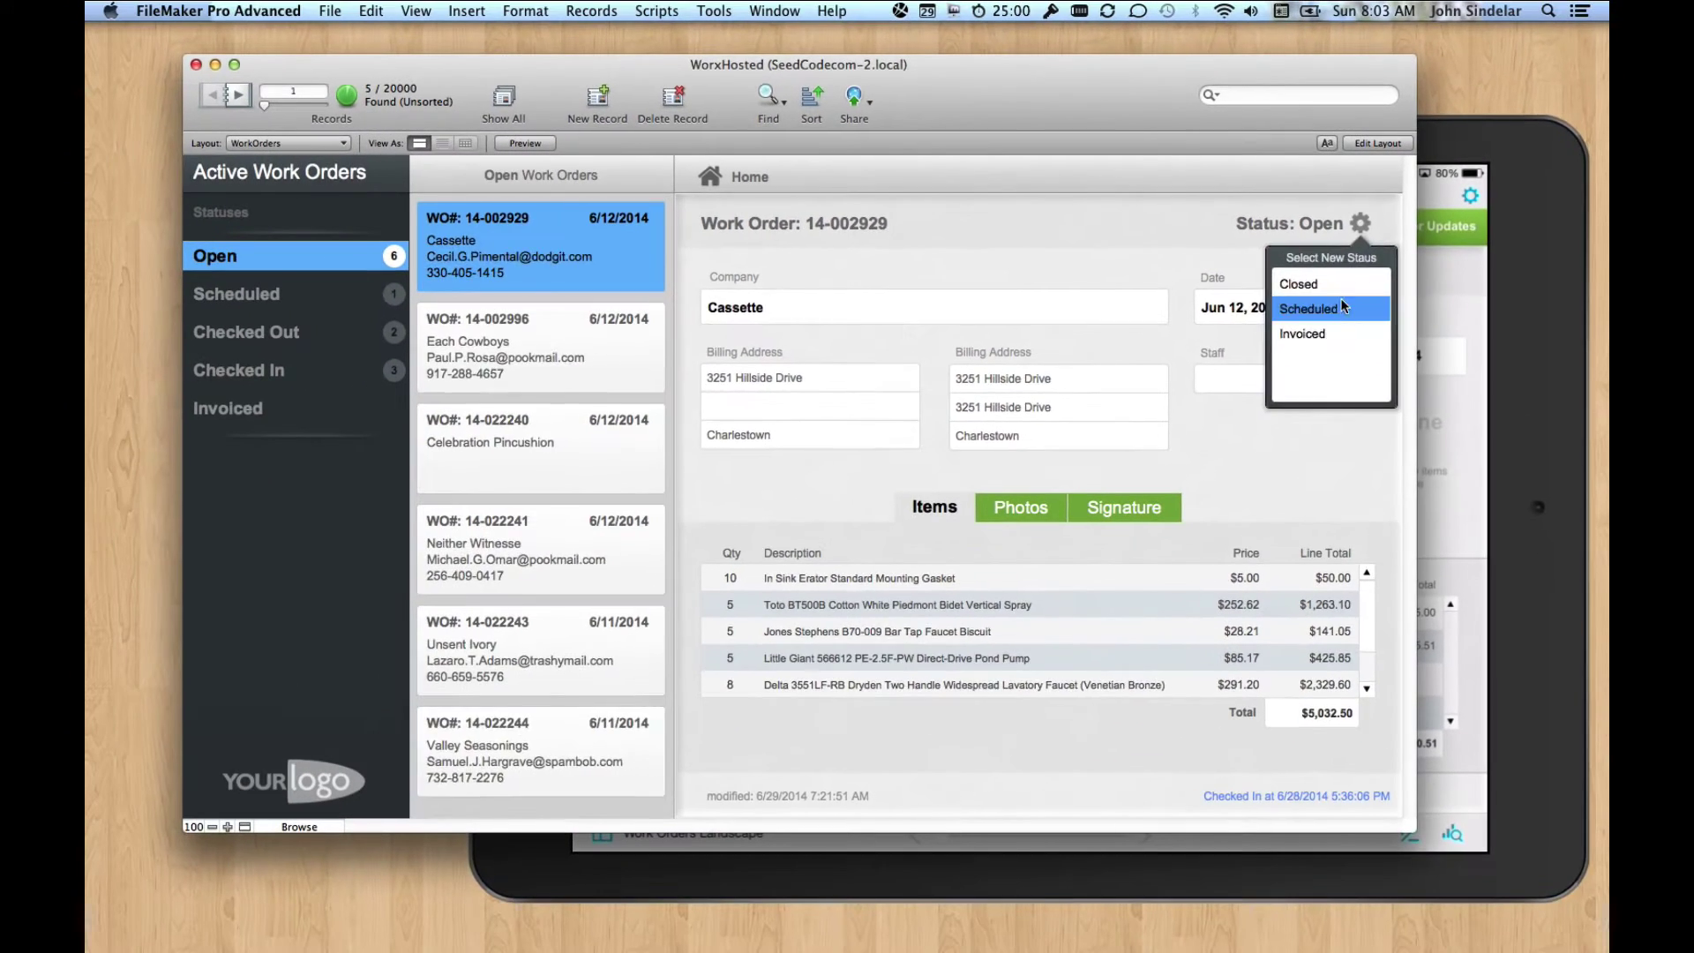
left_click(1279, 429)
left_click(1363, 231)
left_click(1342, 314)
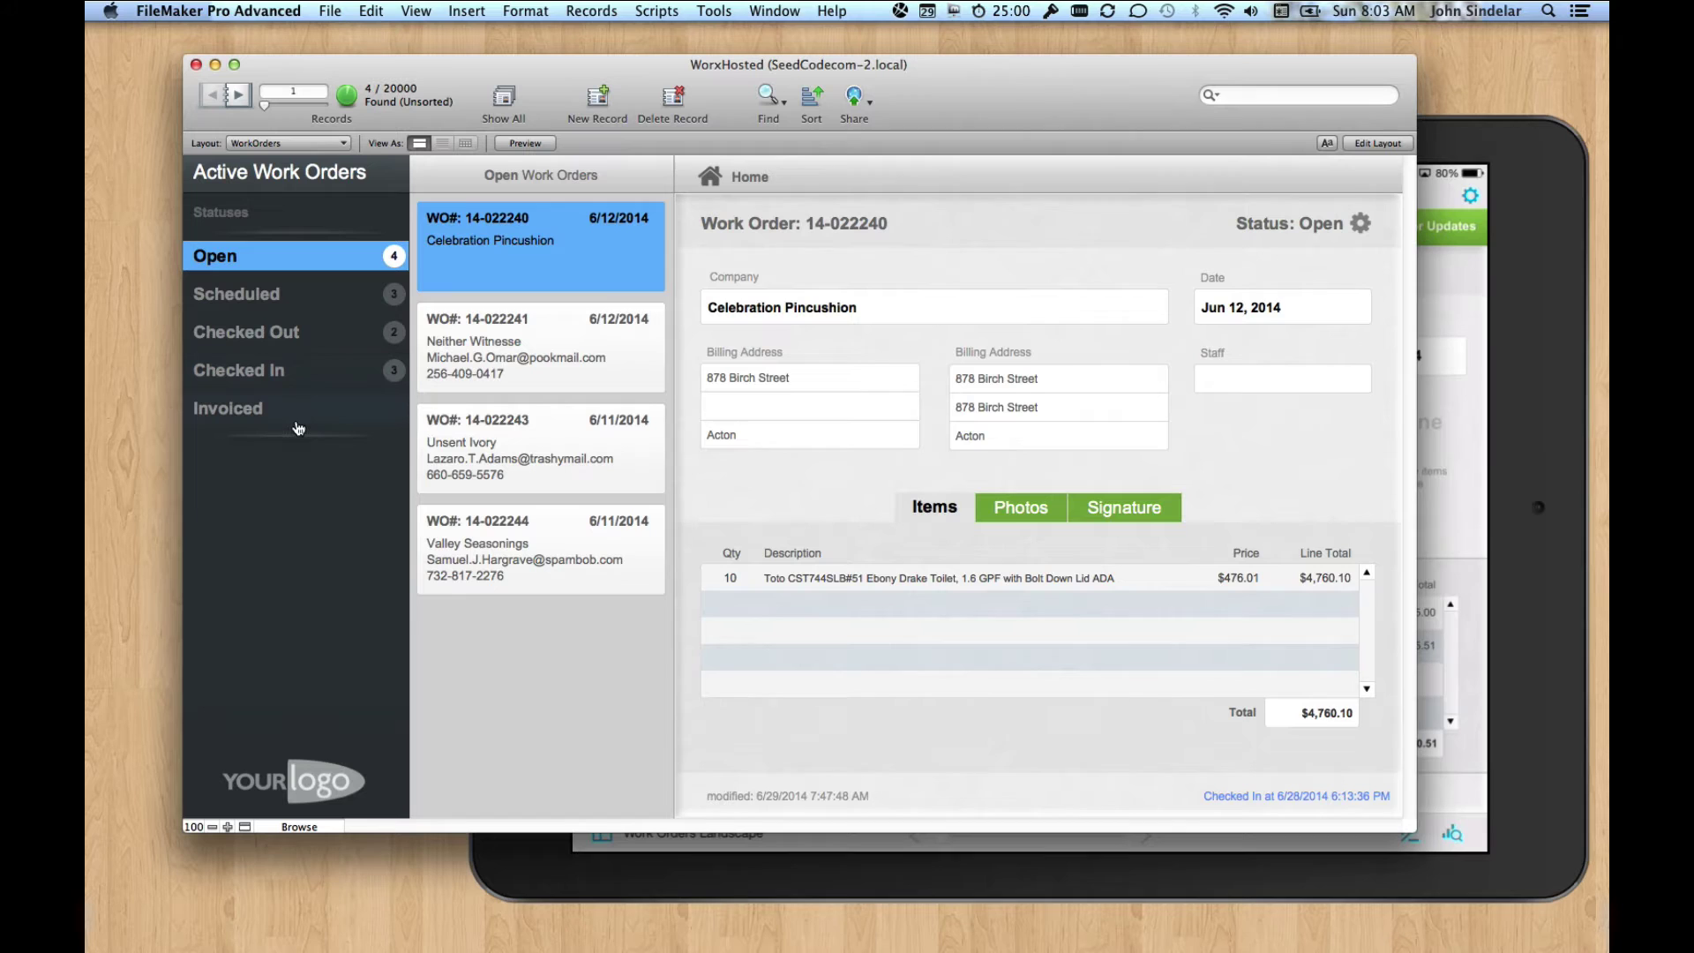
left_click(305, 298)
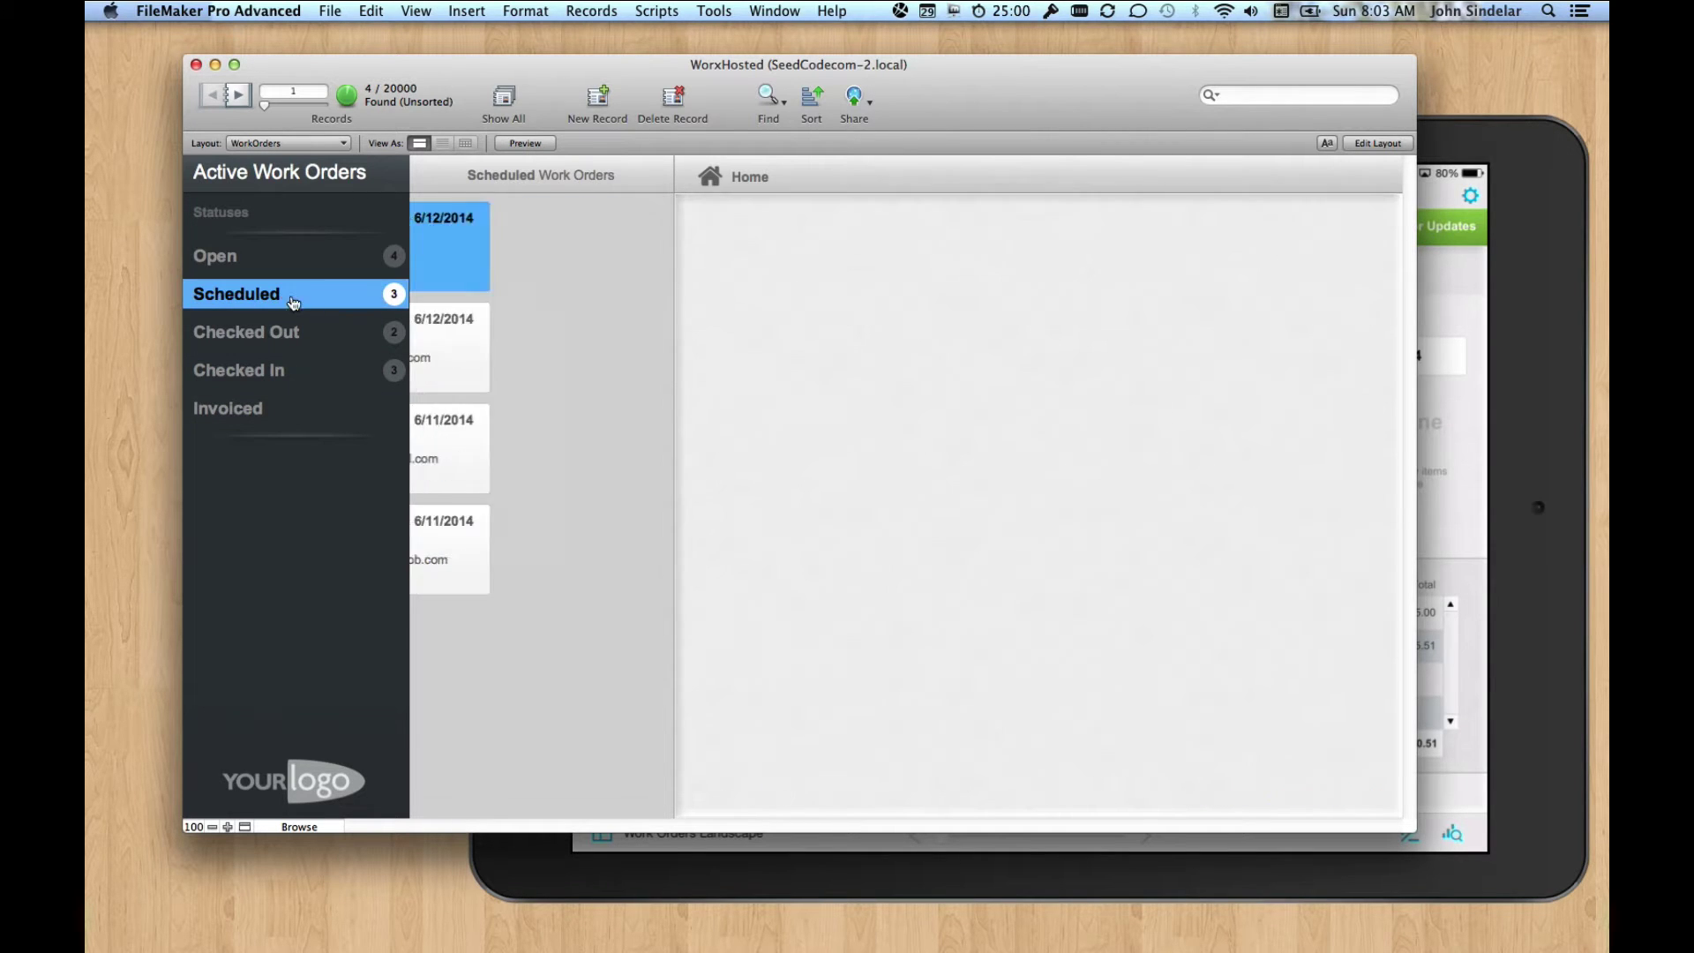
left_click(1515, 302)
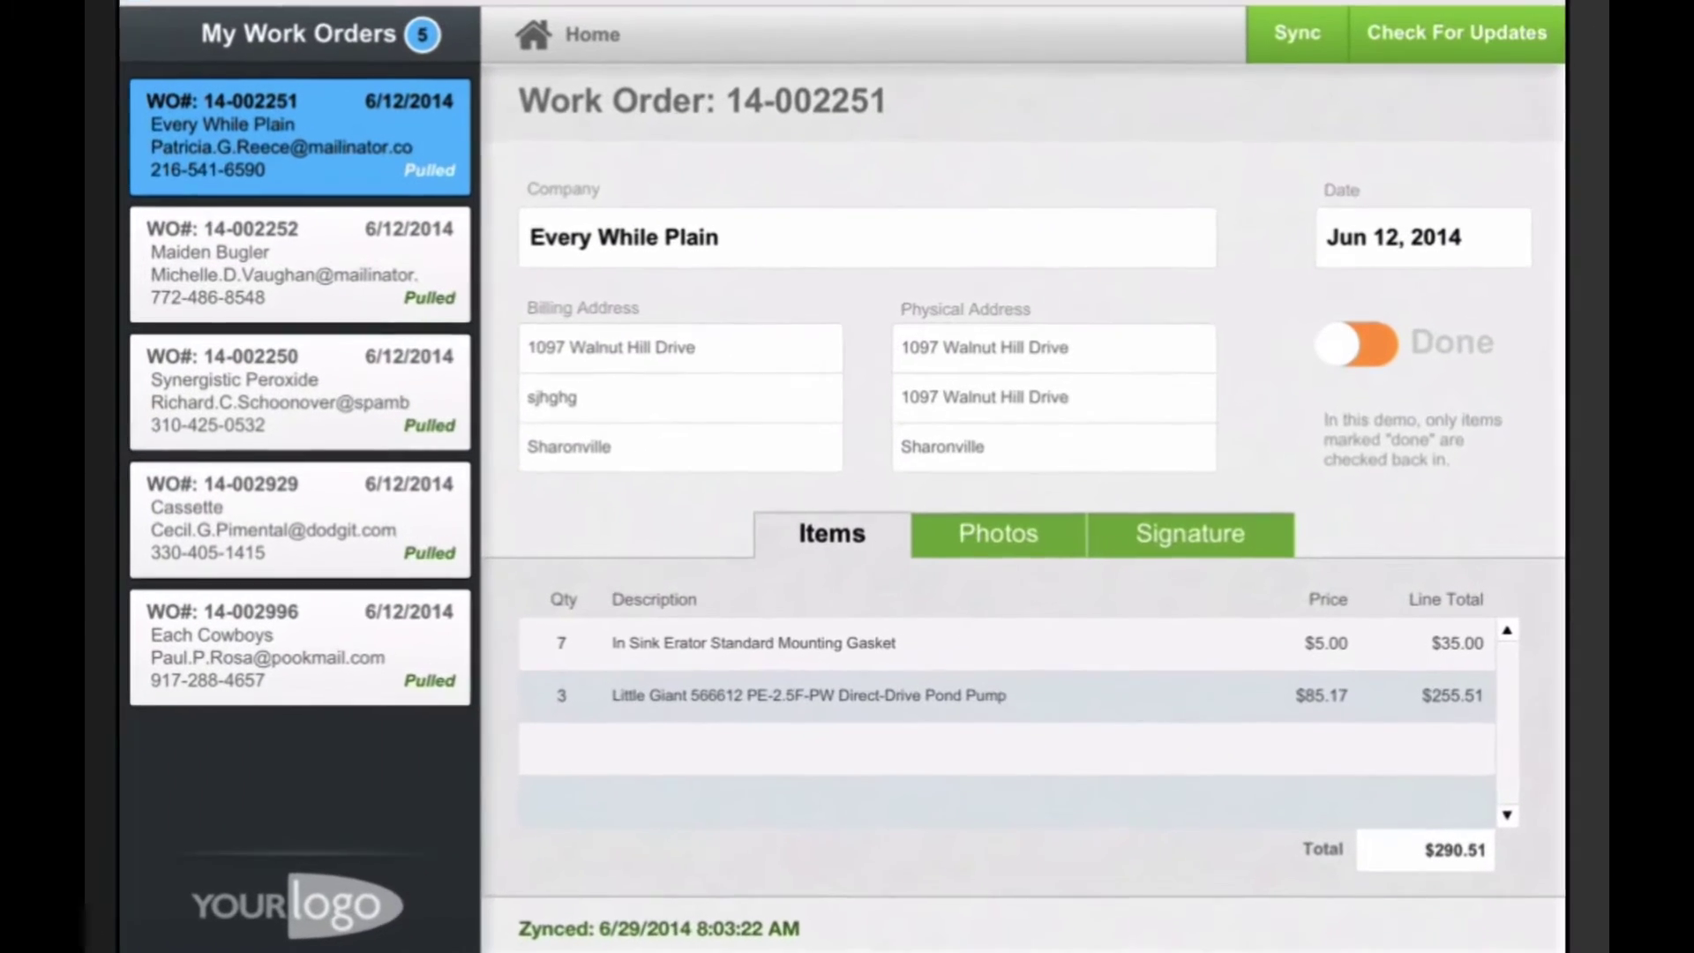
On the iPad, change work order 14-002250's pond pump quantity to 589.
left_click(287, 390)
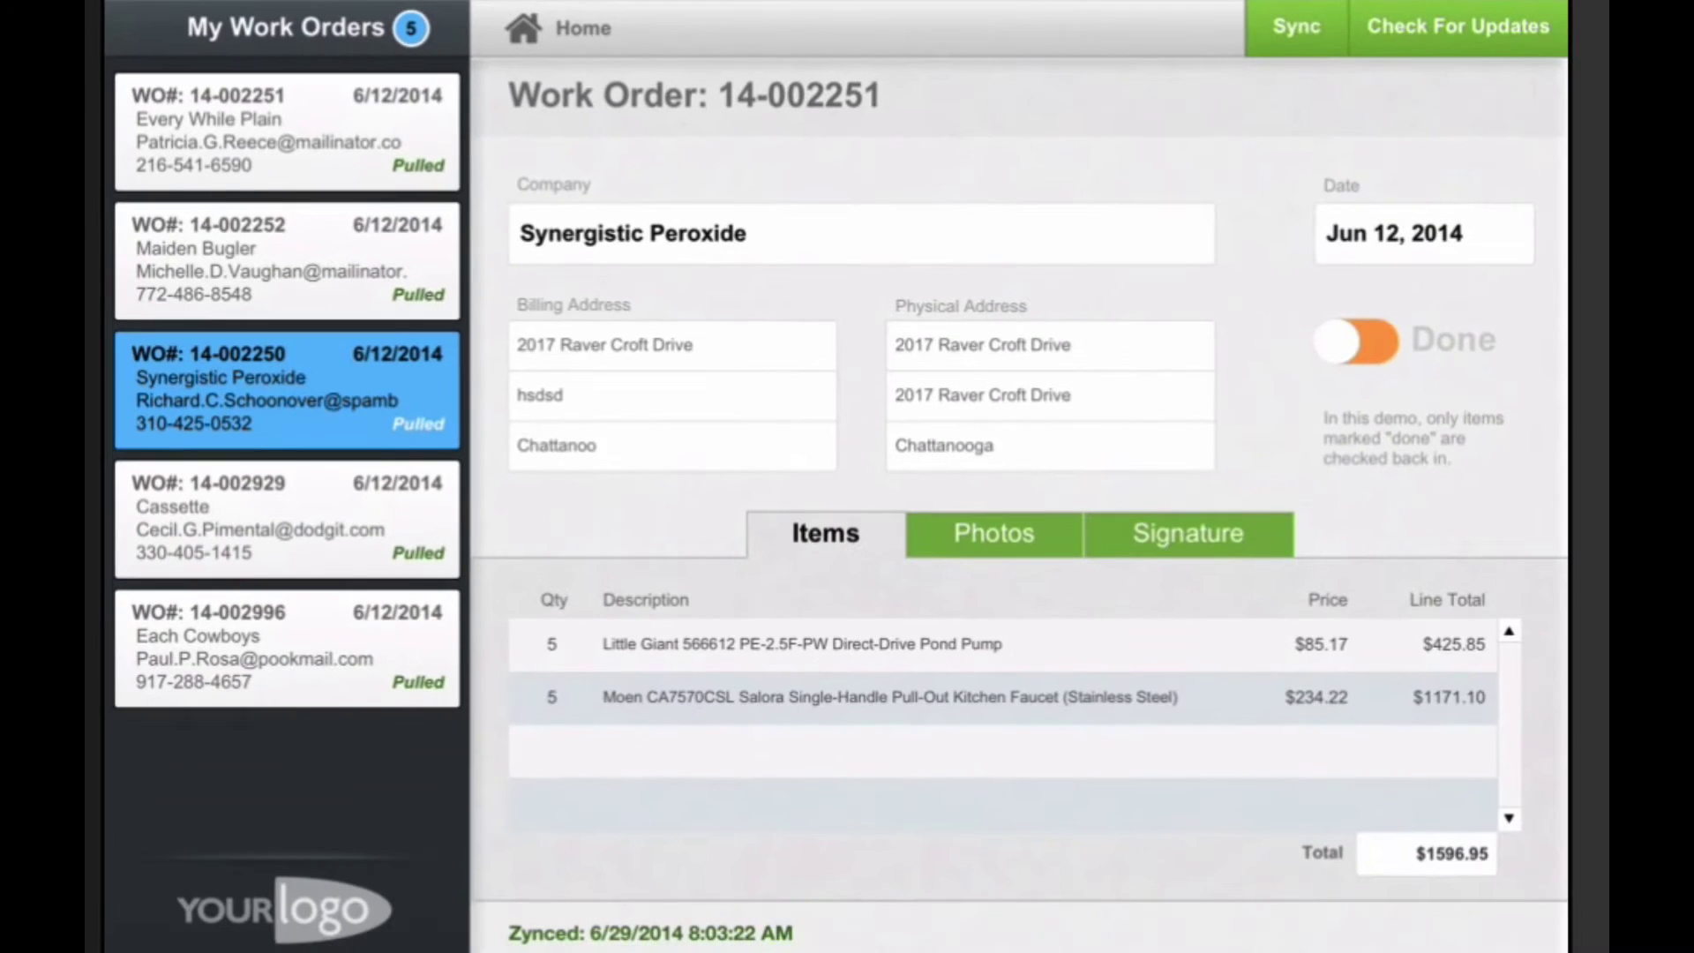
left_click(551, 644)
type("589")
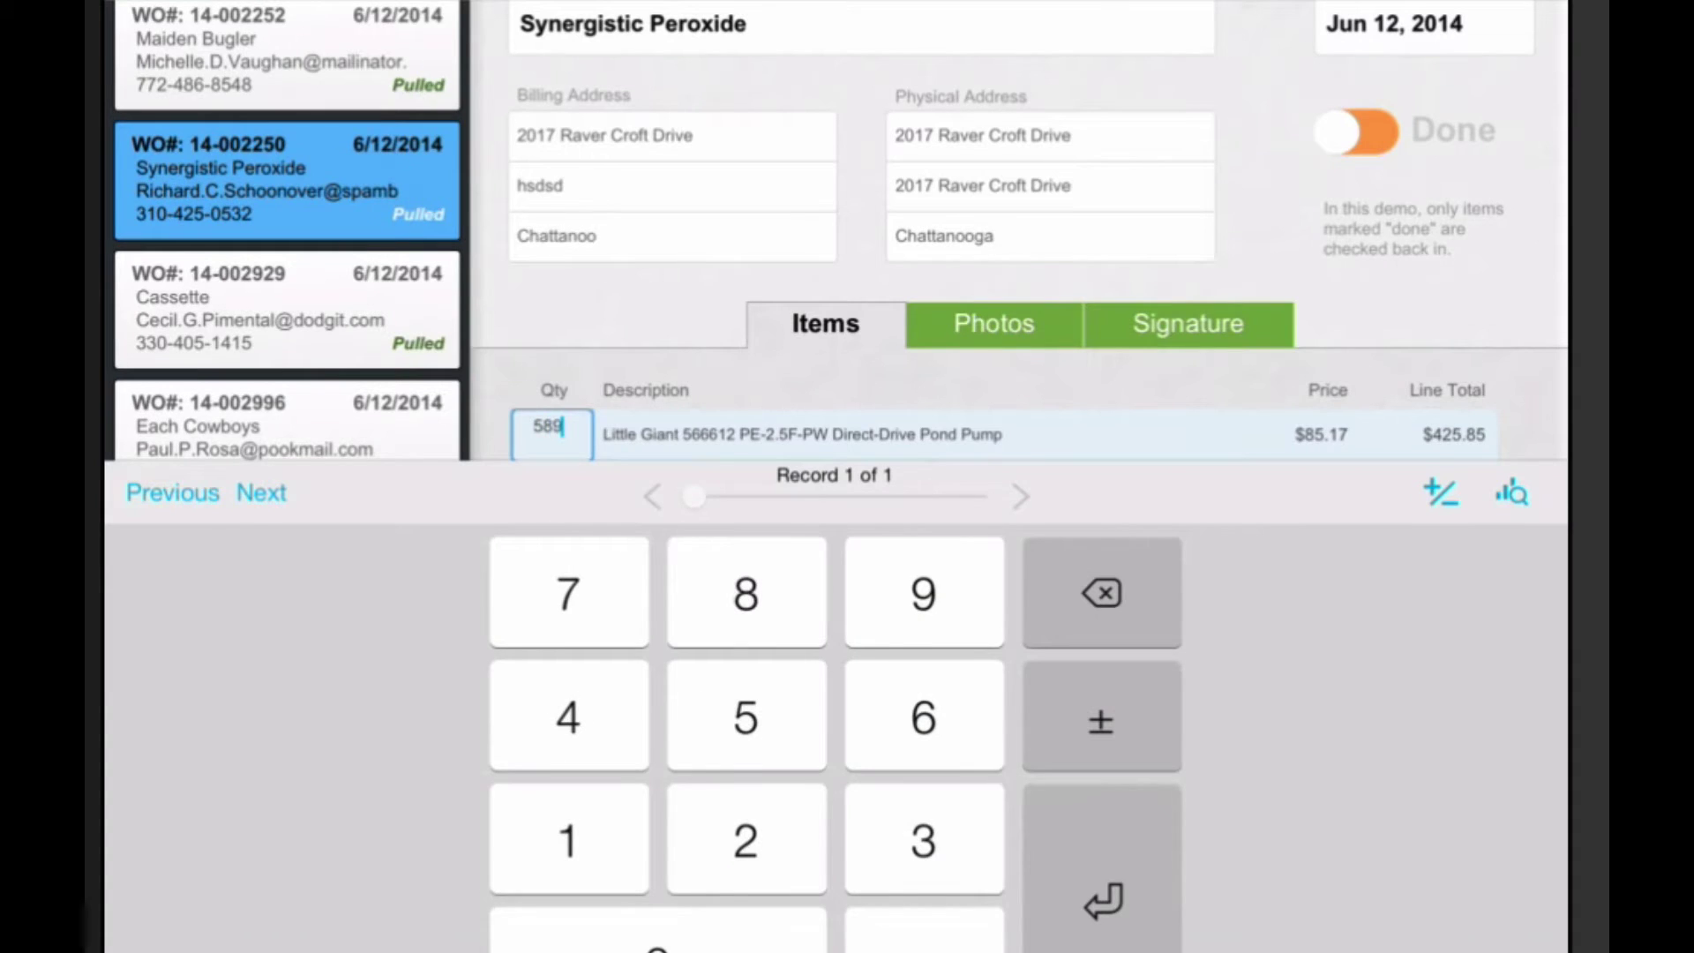
left_click(802, 434)
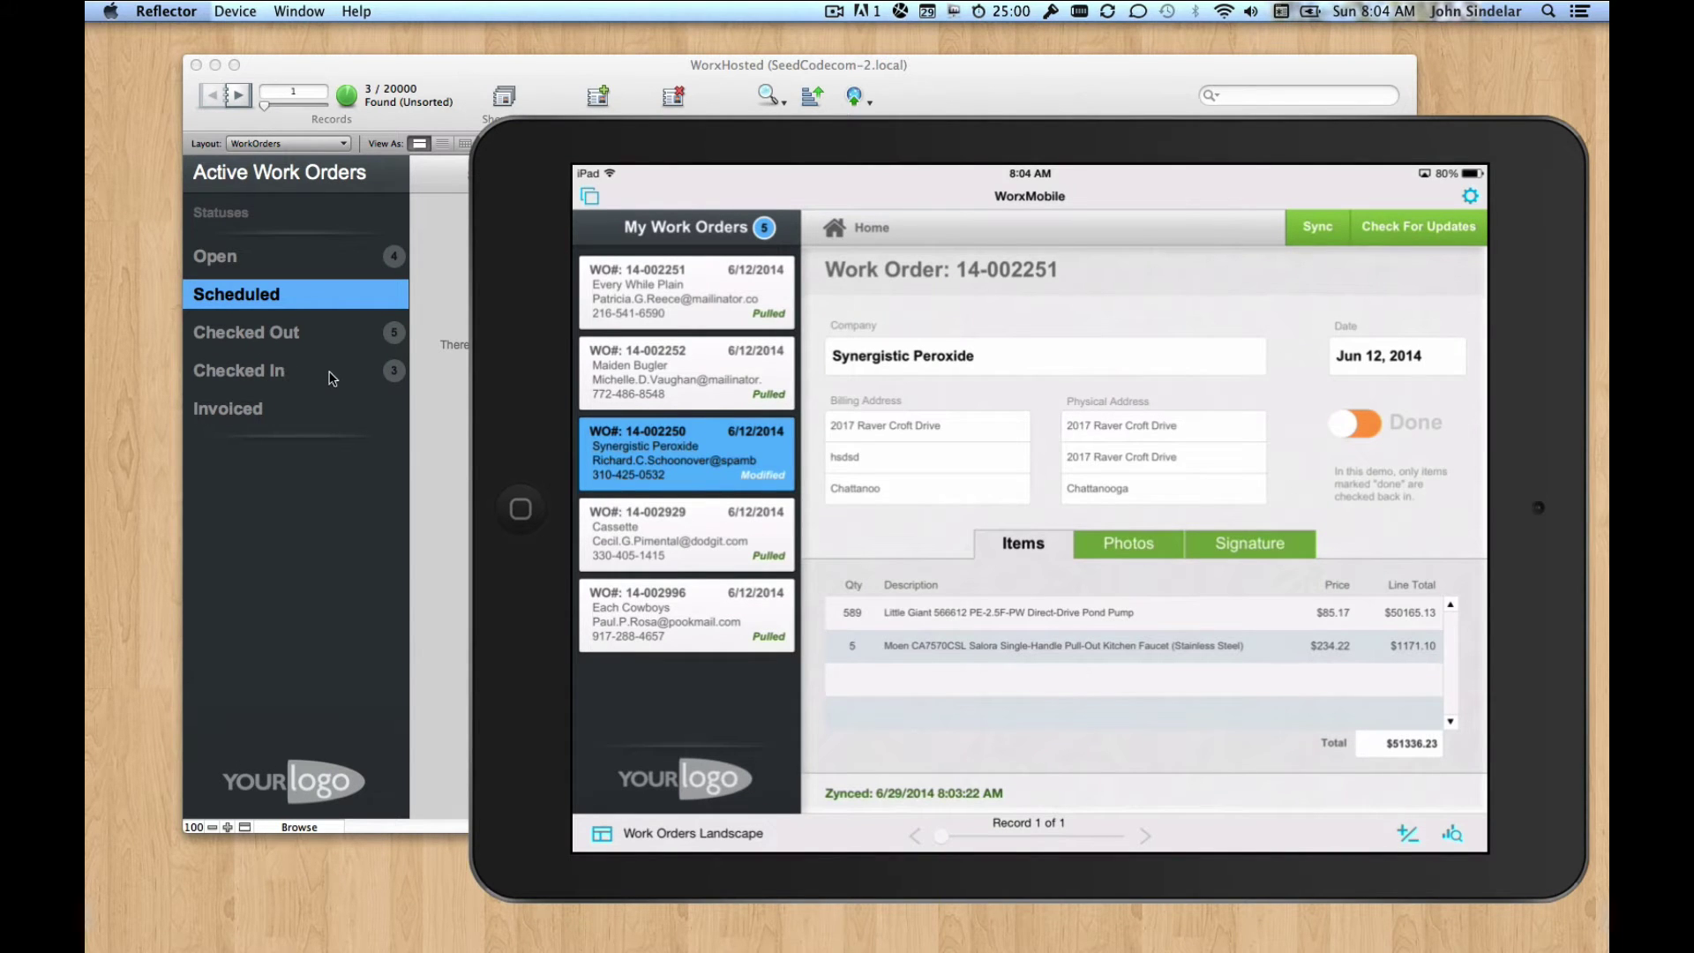
Check FileMaker's Checked Out list, which now shows the five pulled orders.
left_click(423, 312)
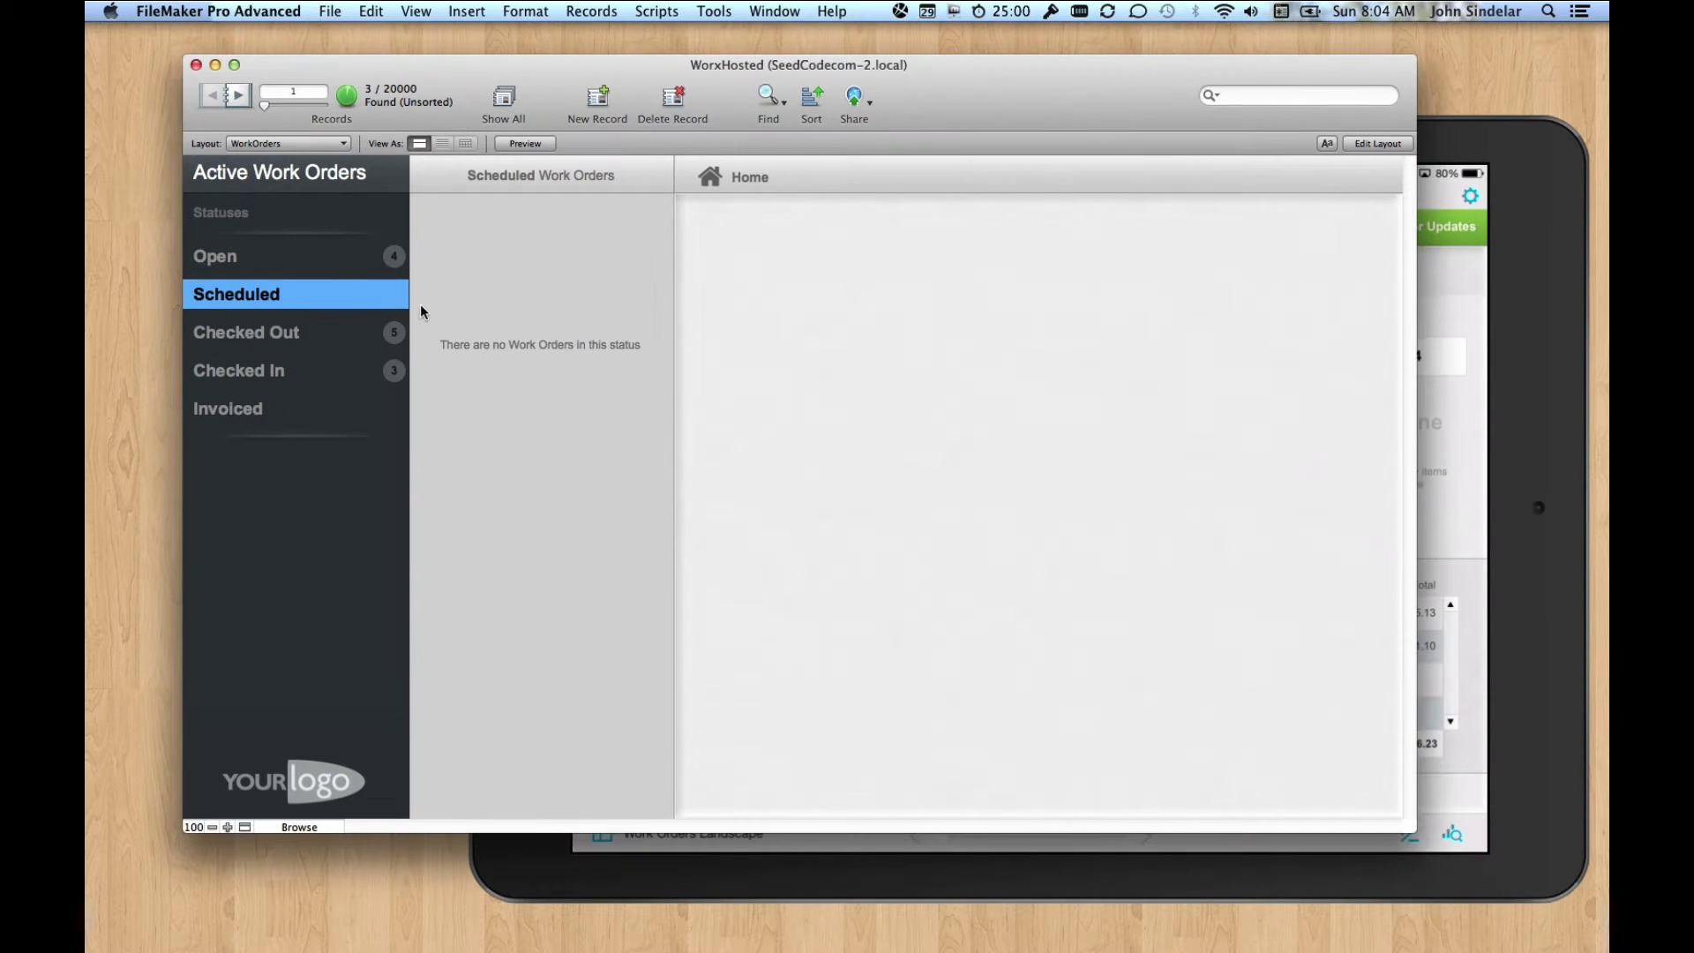
left_click(291, 333)
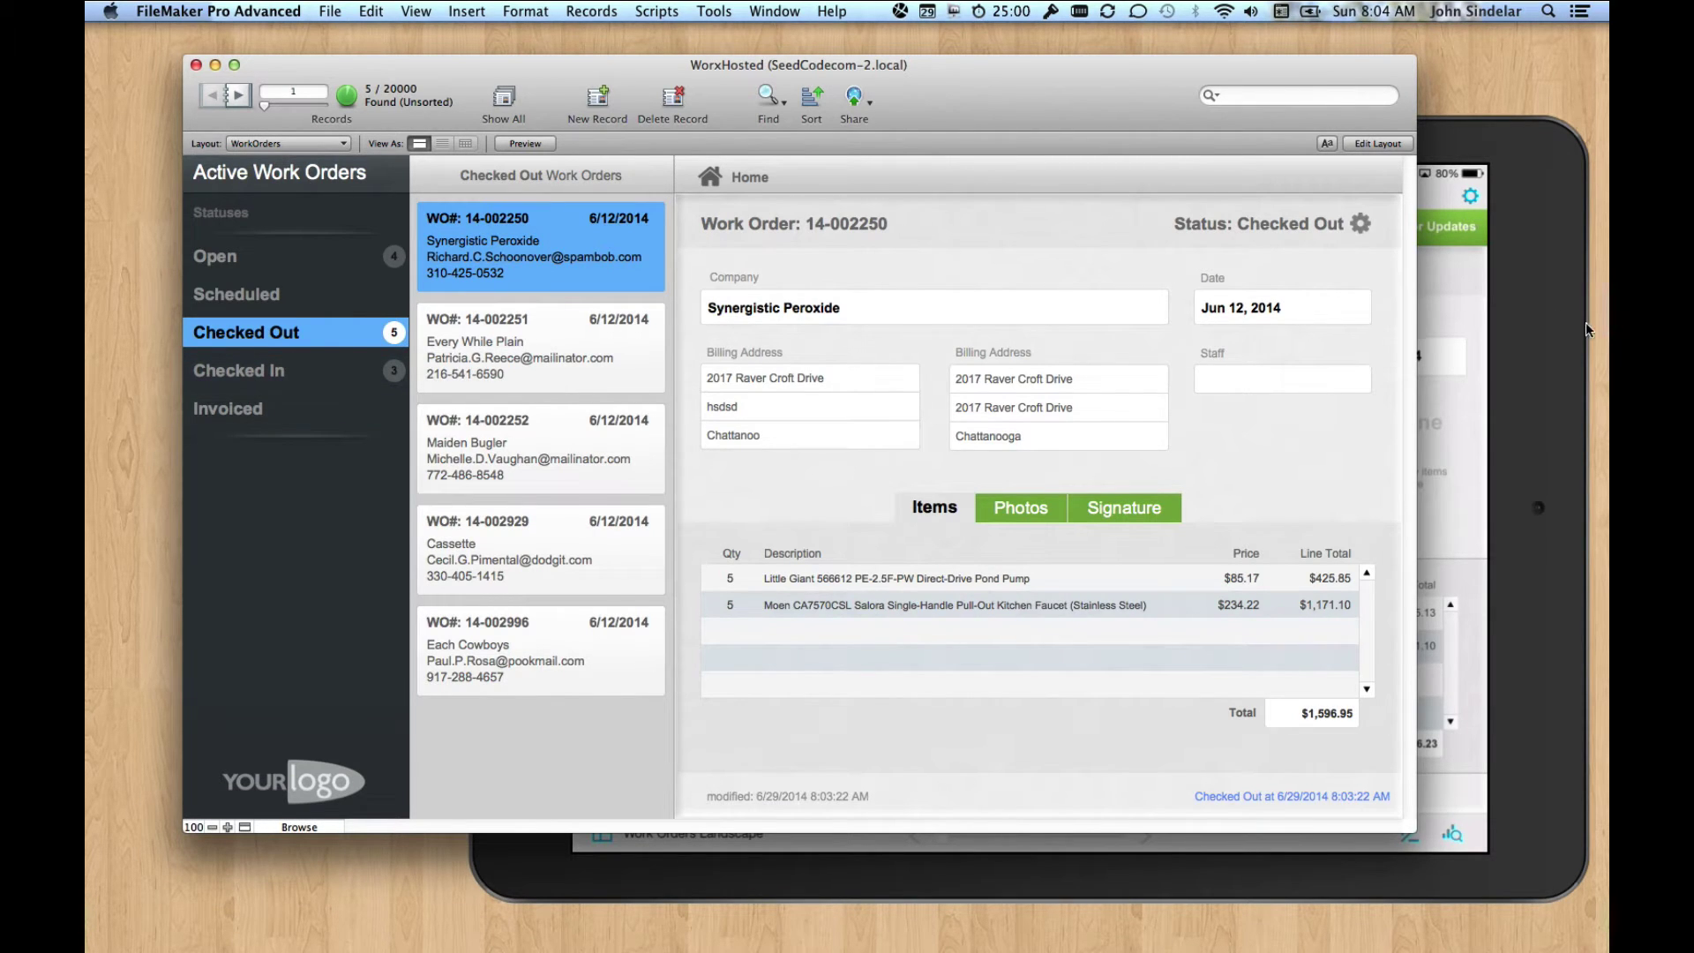
left_click(1521, 328)
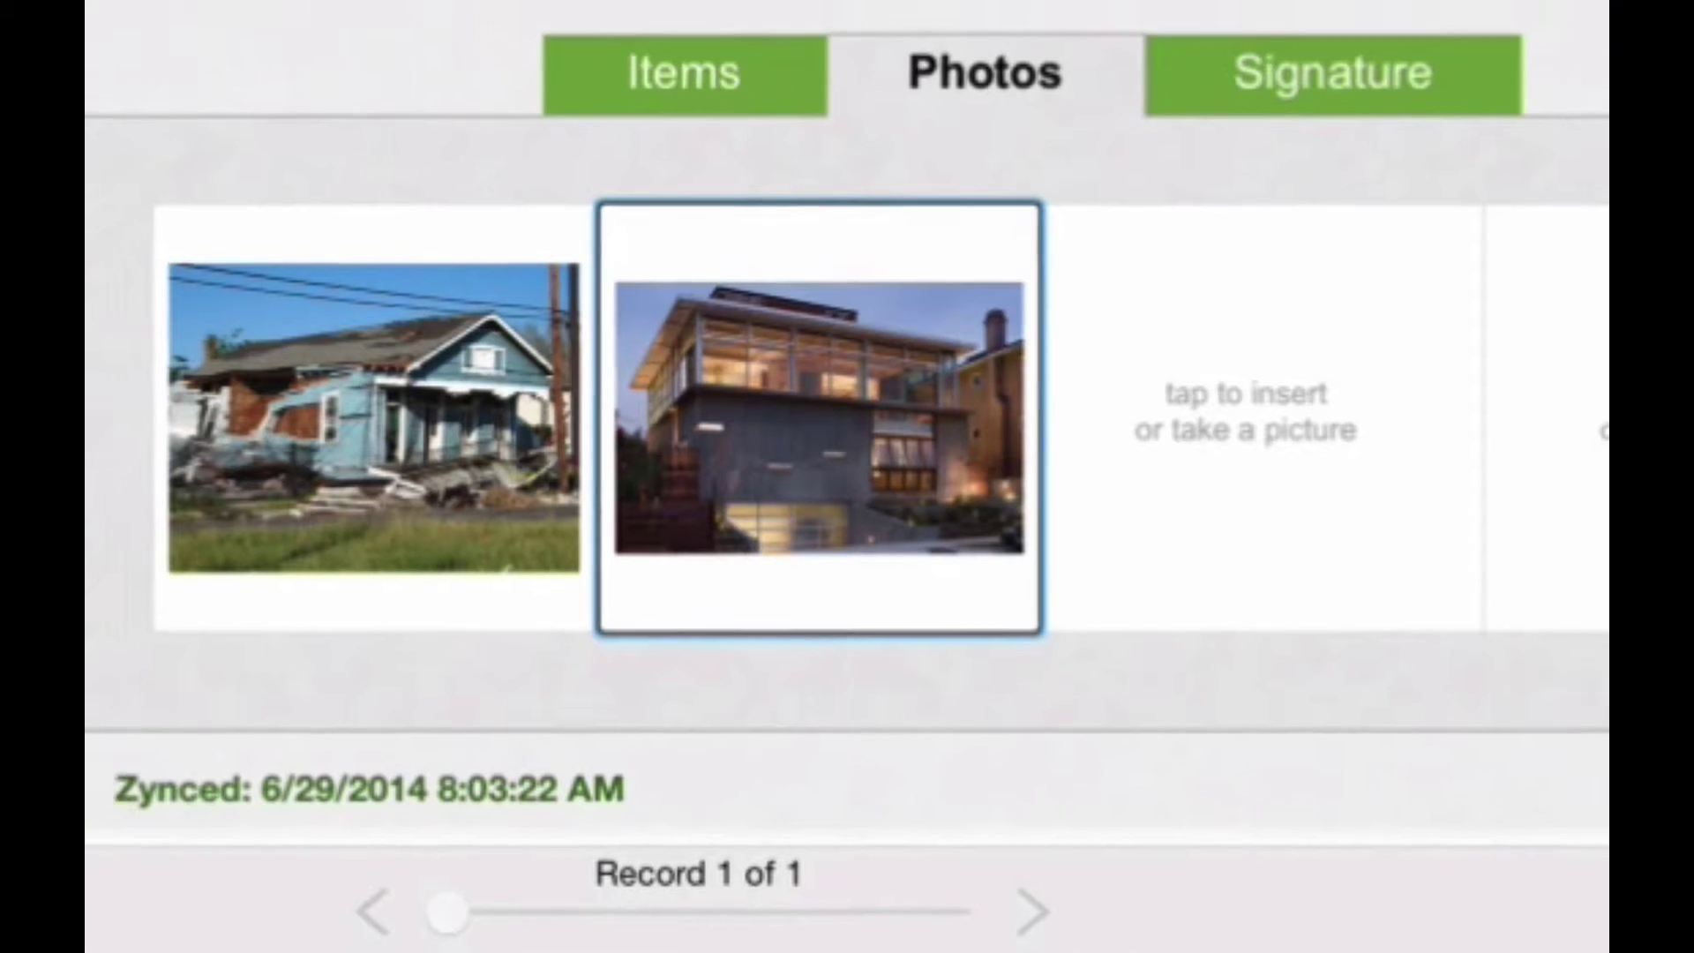
Sign work order 14-002250 on the iPad and mark 14-002250 and 14-002929 Done.
left_click(1348, 25)
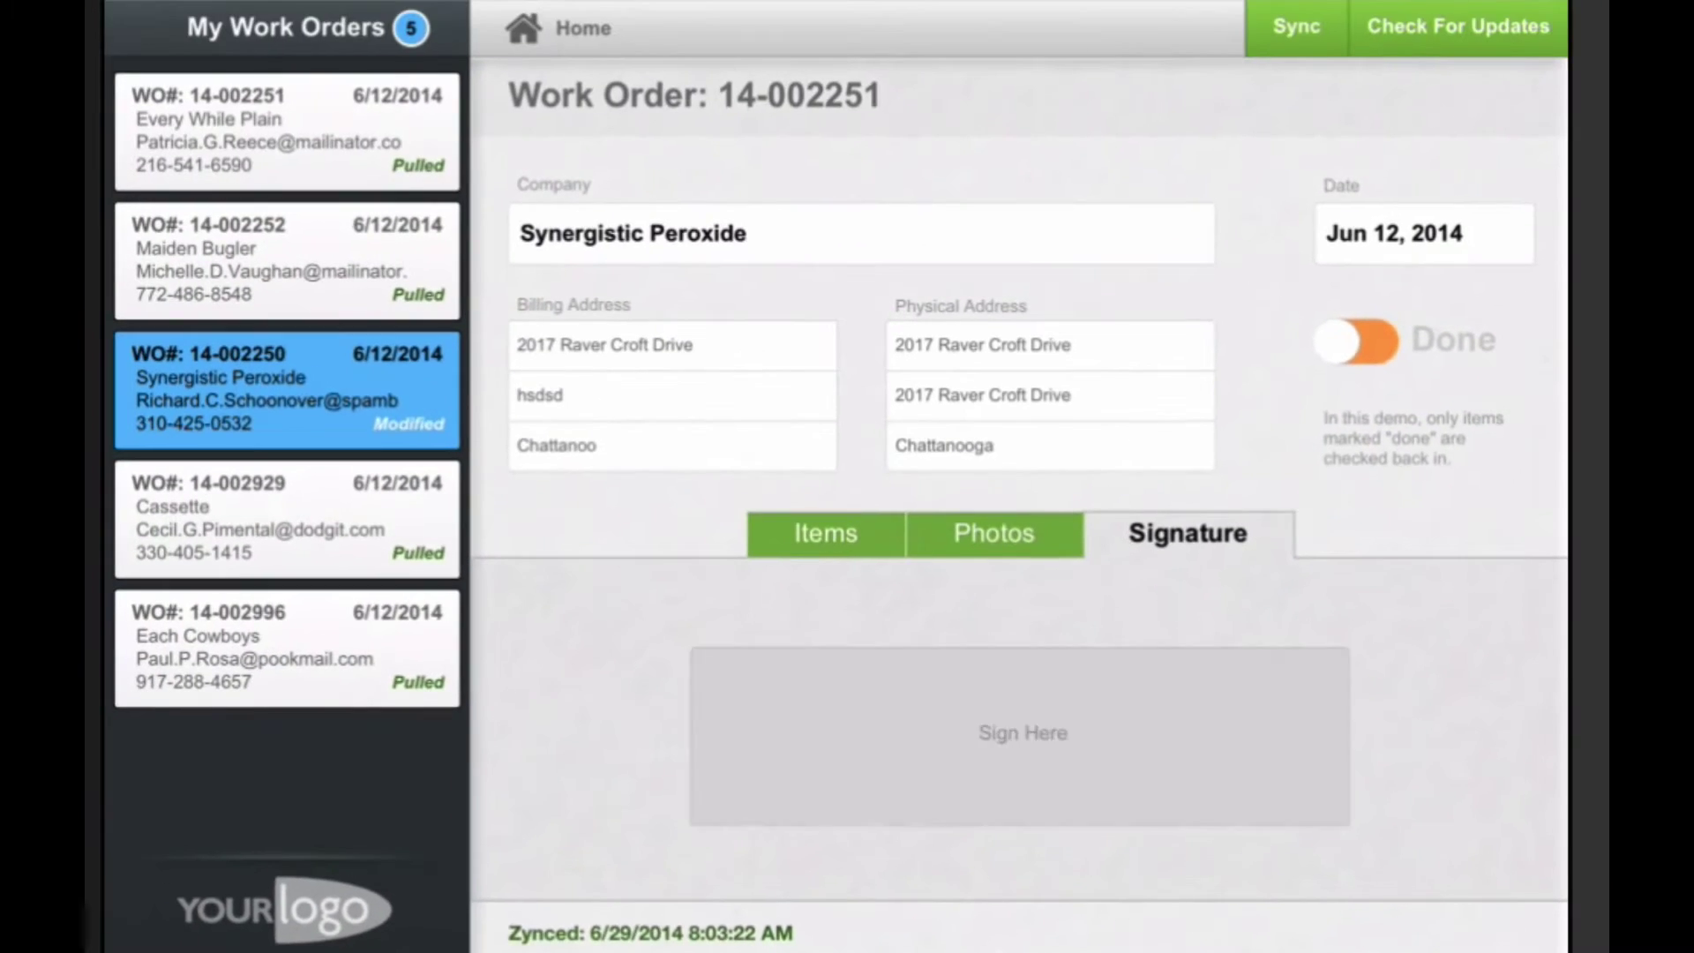
left_click(1021, 734)
mouse_move(436, 505)
left_mouse_down()
mouse_move(578, 801)
mouse_move(429, 732)
mouse_move(609, 736)
left_mouse_up()
left_click_drag(785, 743, 792, 734)
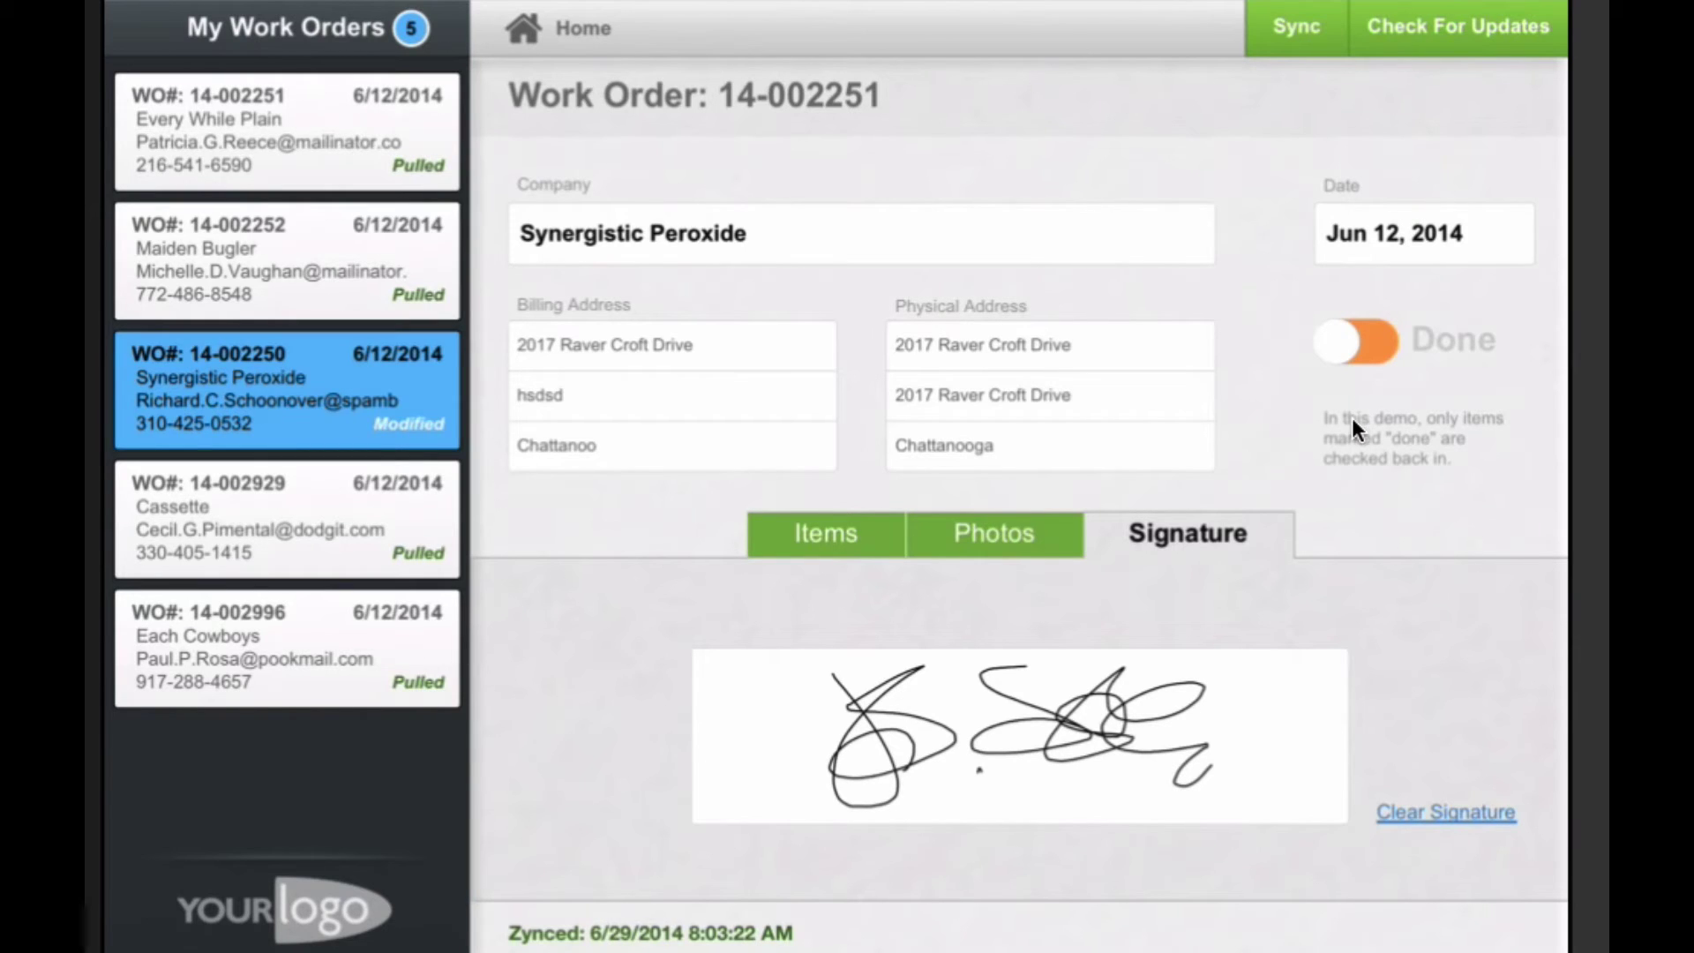
left_click(1358, 355)
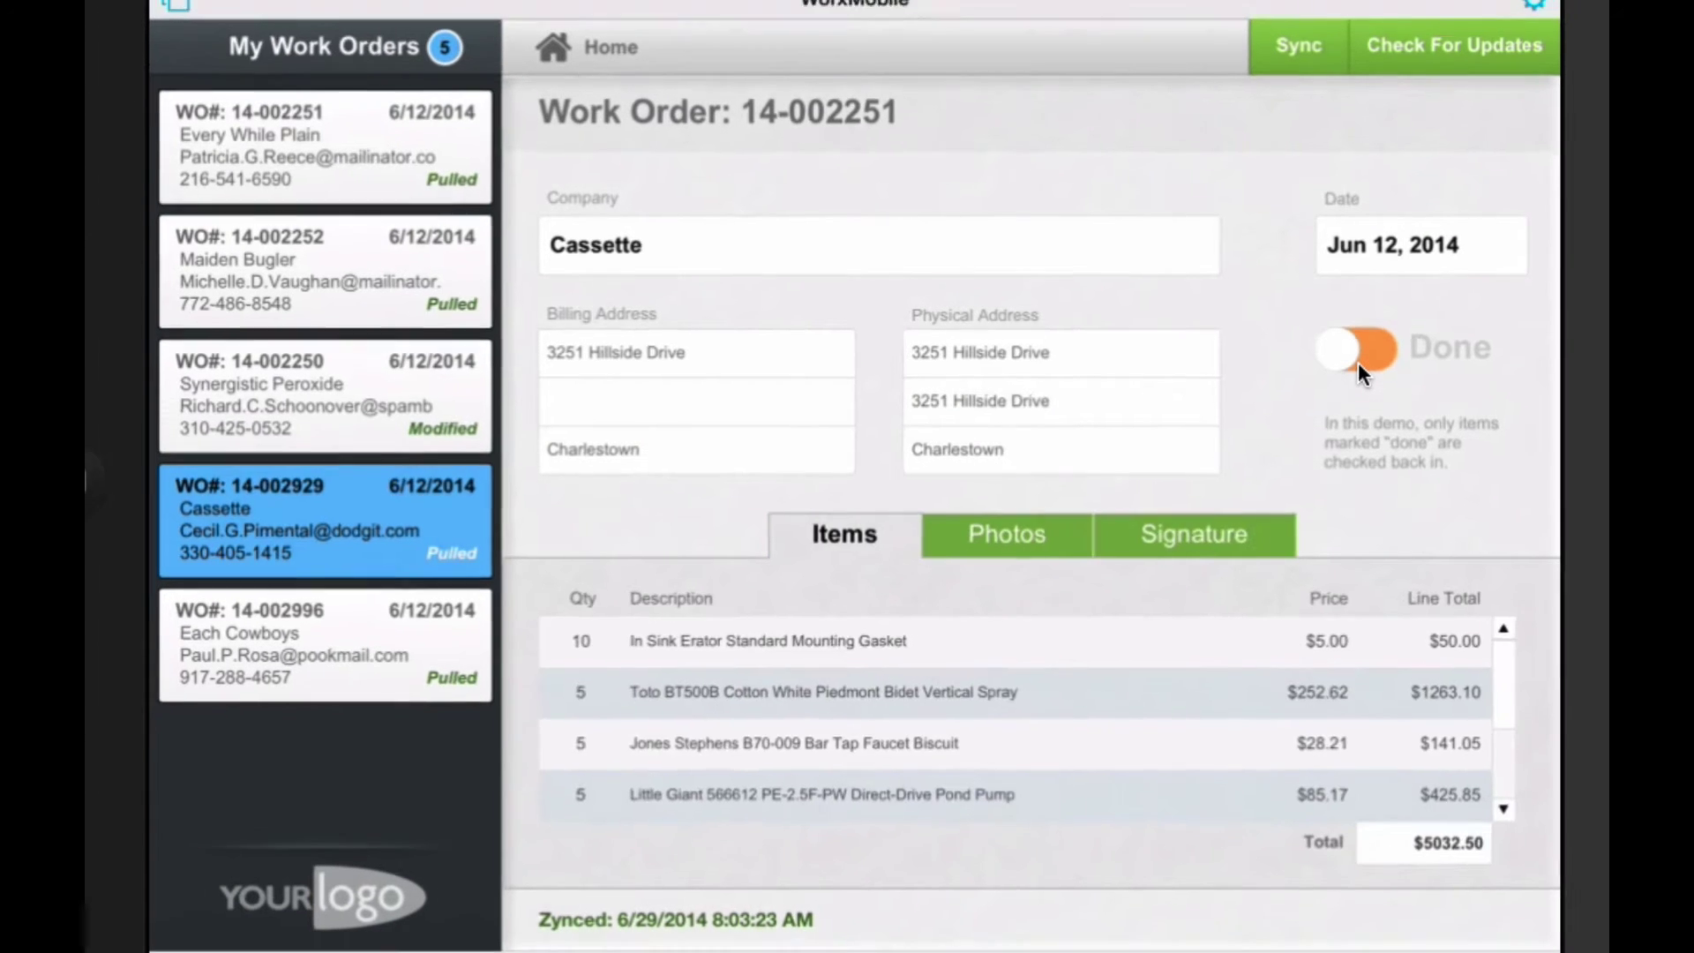
left_click(1358, 355)
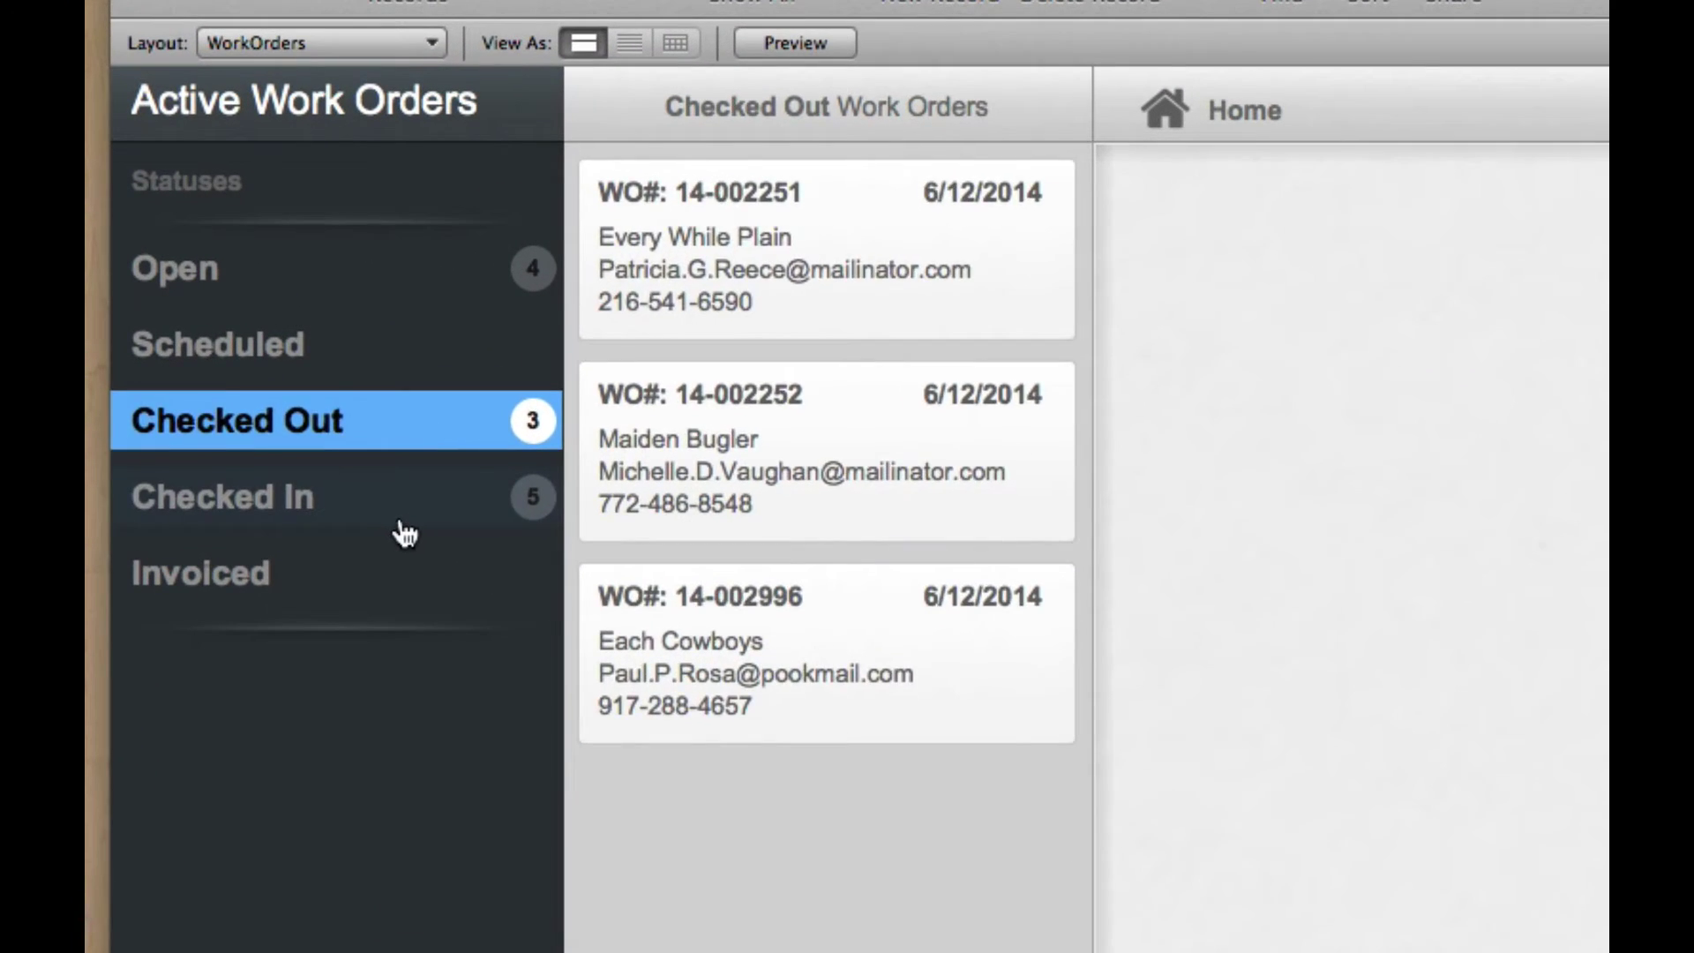
List the Checked In orders and view 14-002250's synced photos and signature.
left_click(239, 371)
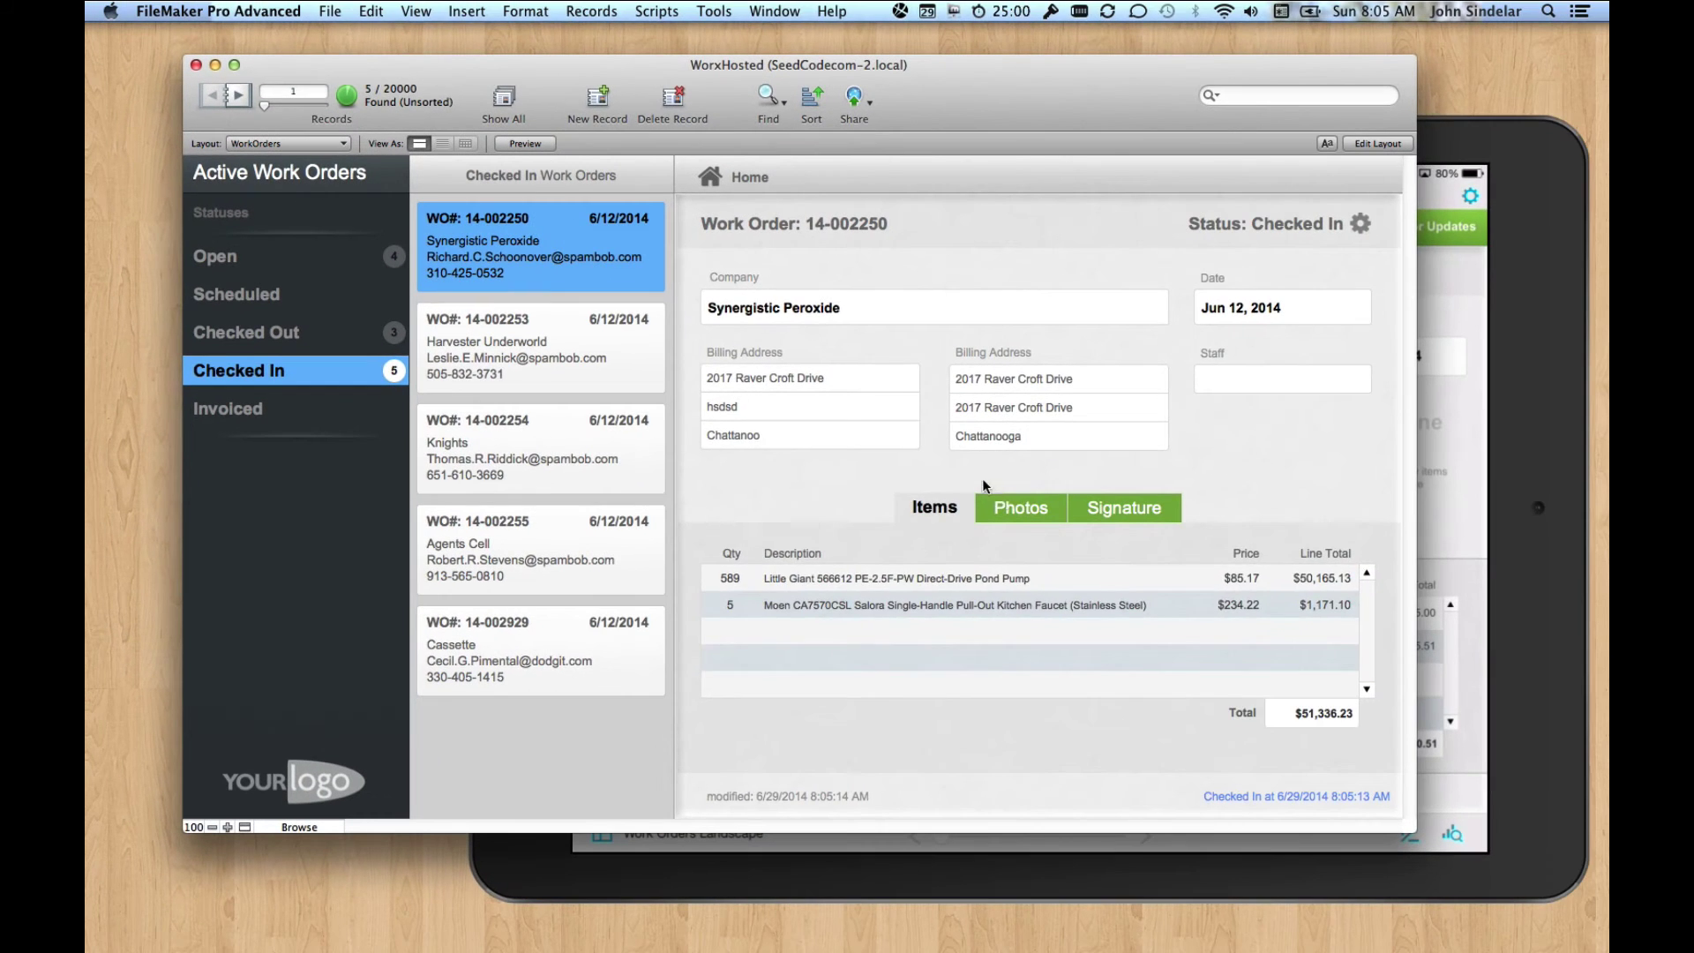
left_click(1020, 512)
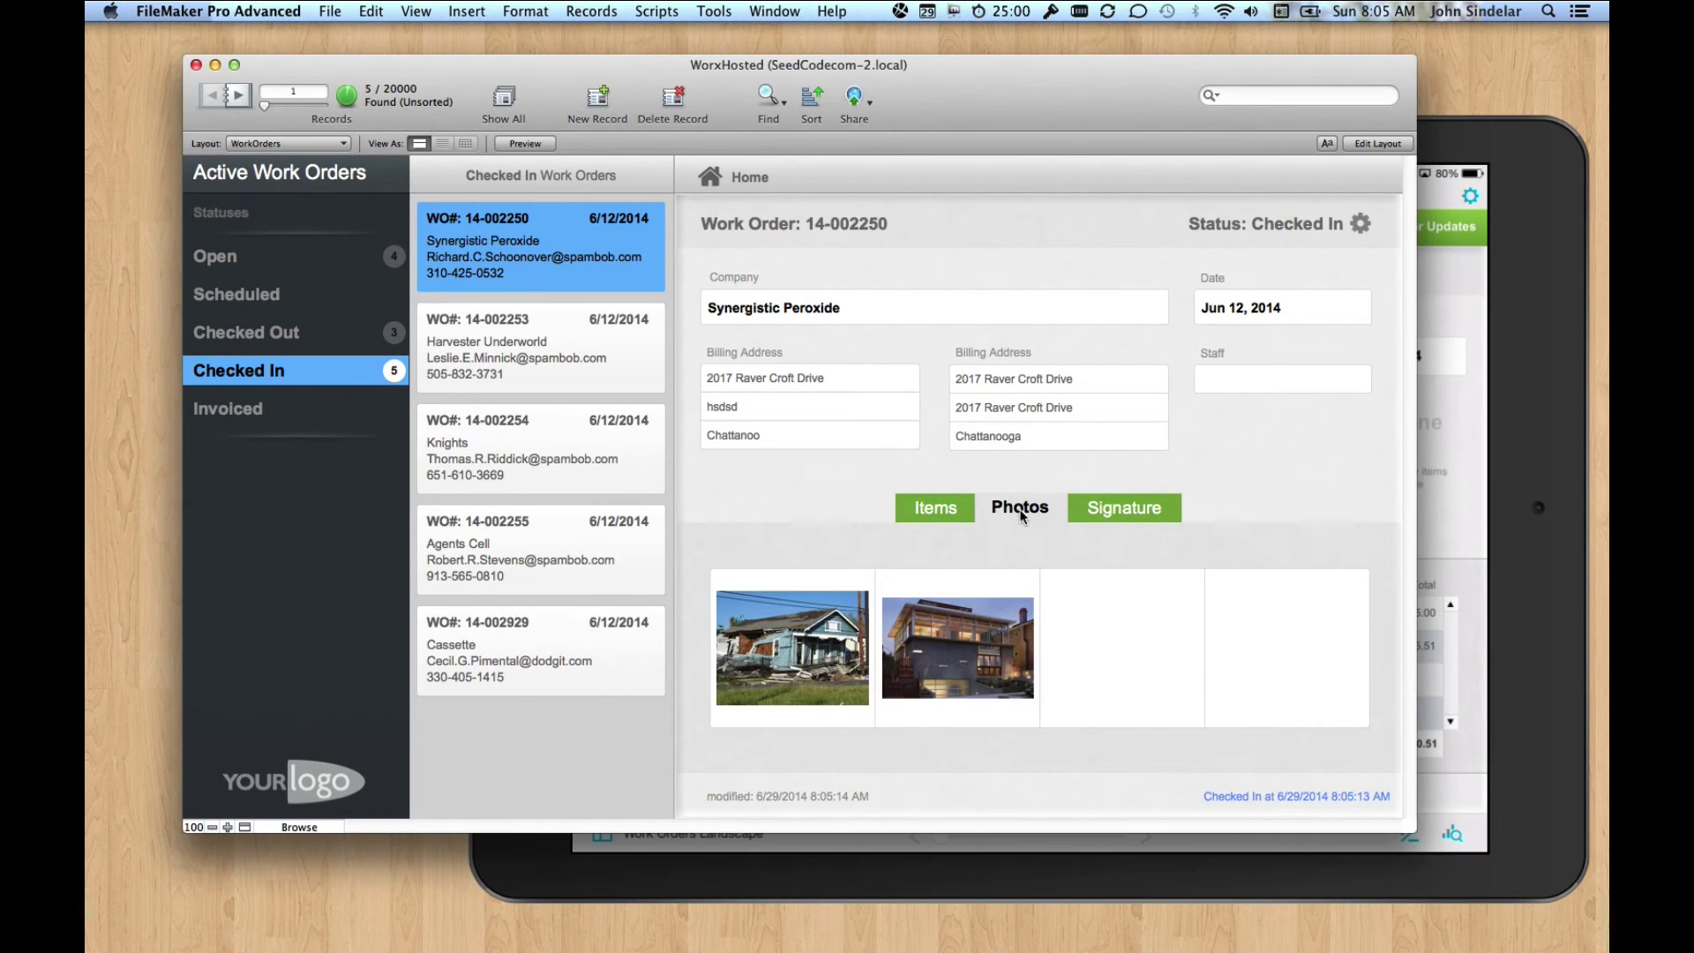
left_click(1126, 511)
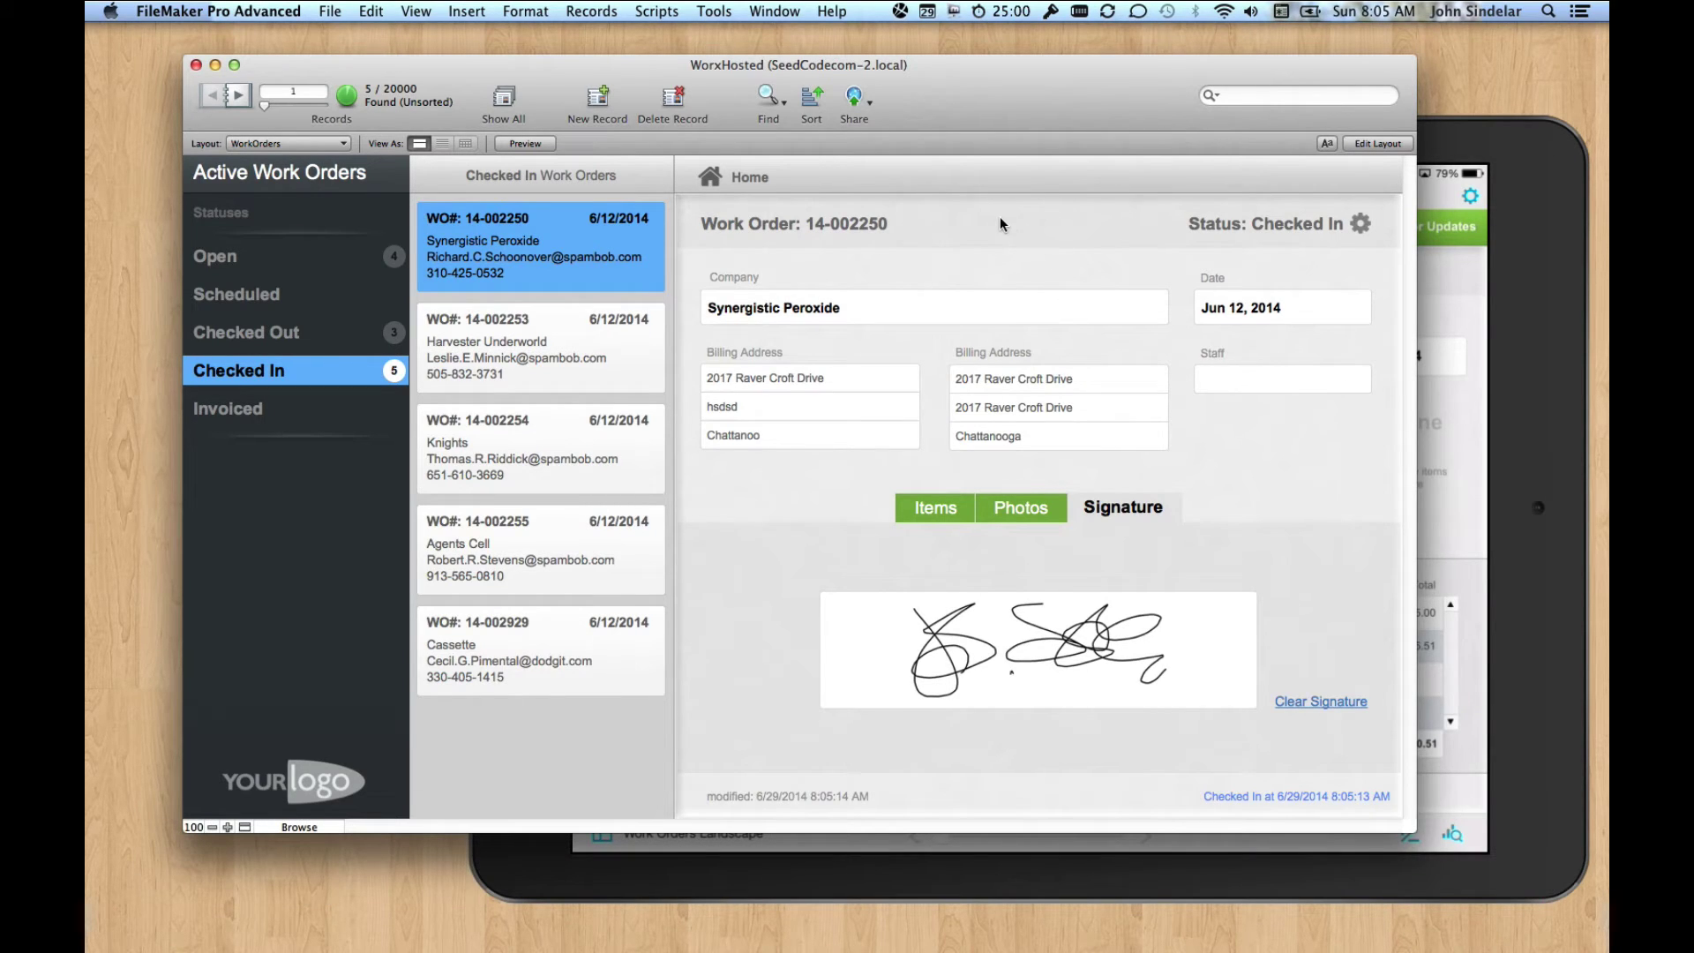
left_click(1530, 298)
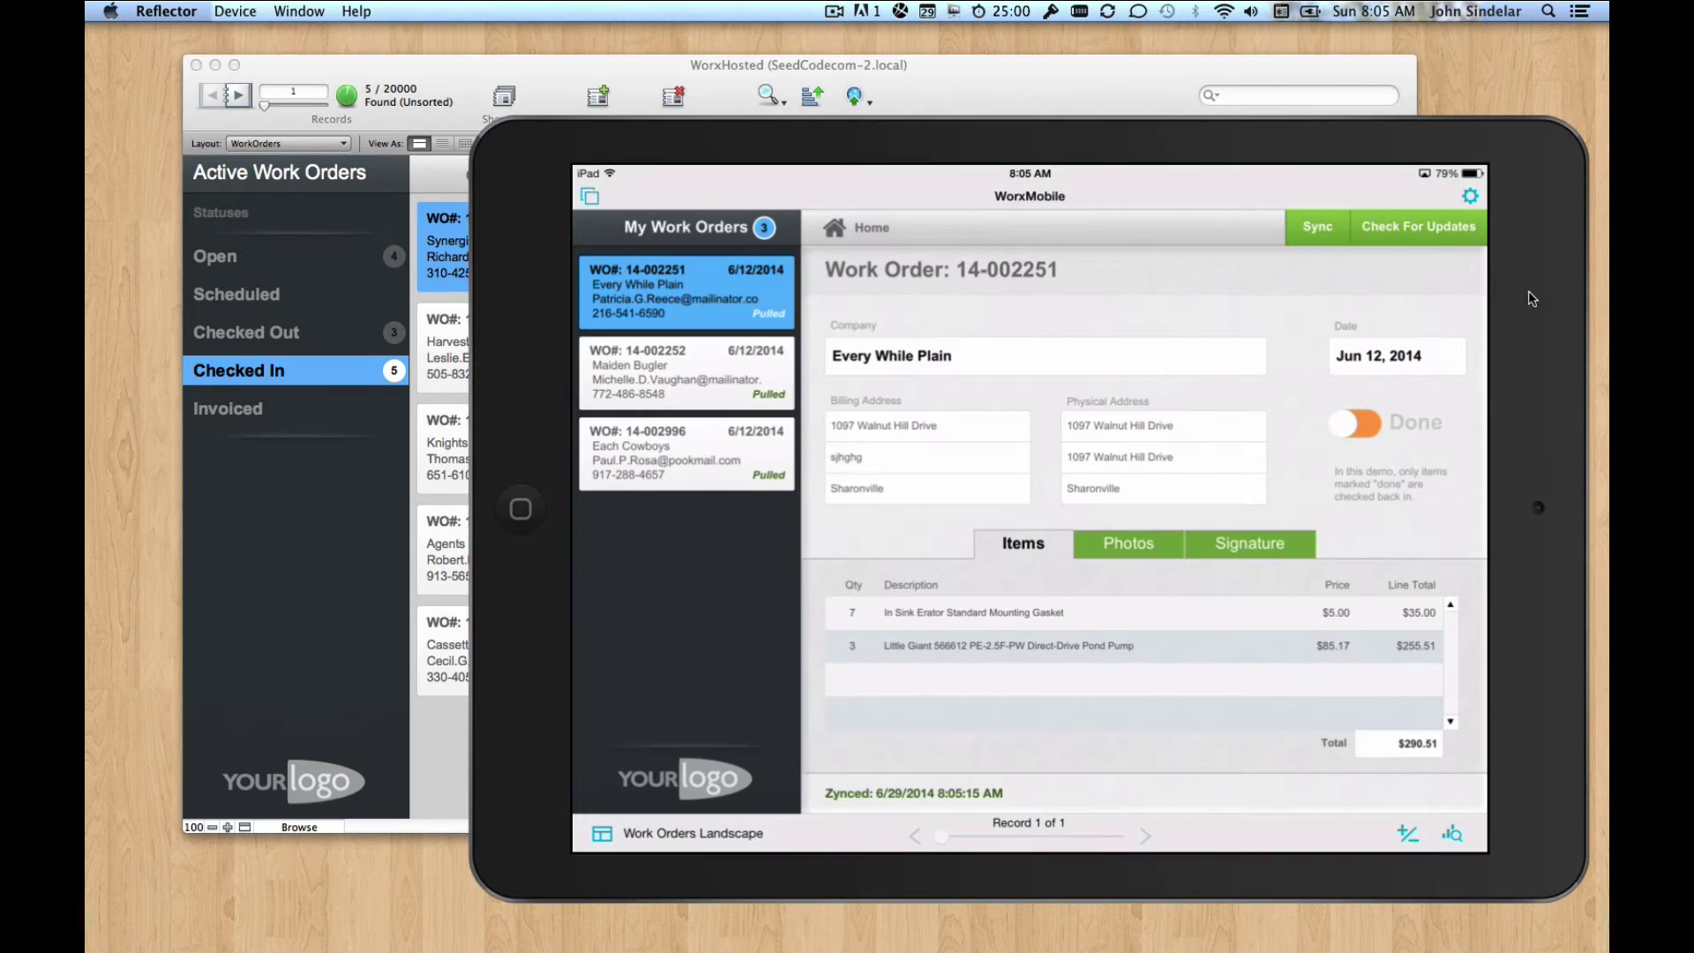
left_click(1015, 65)
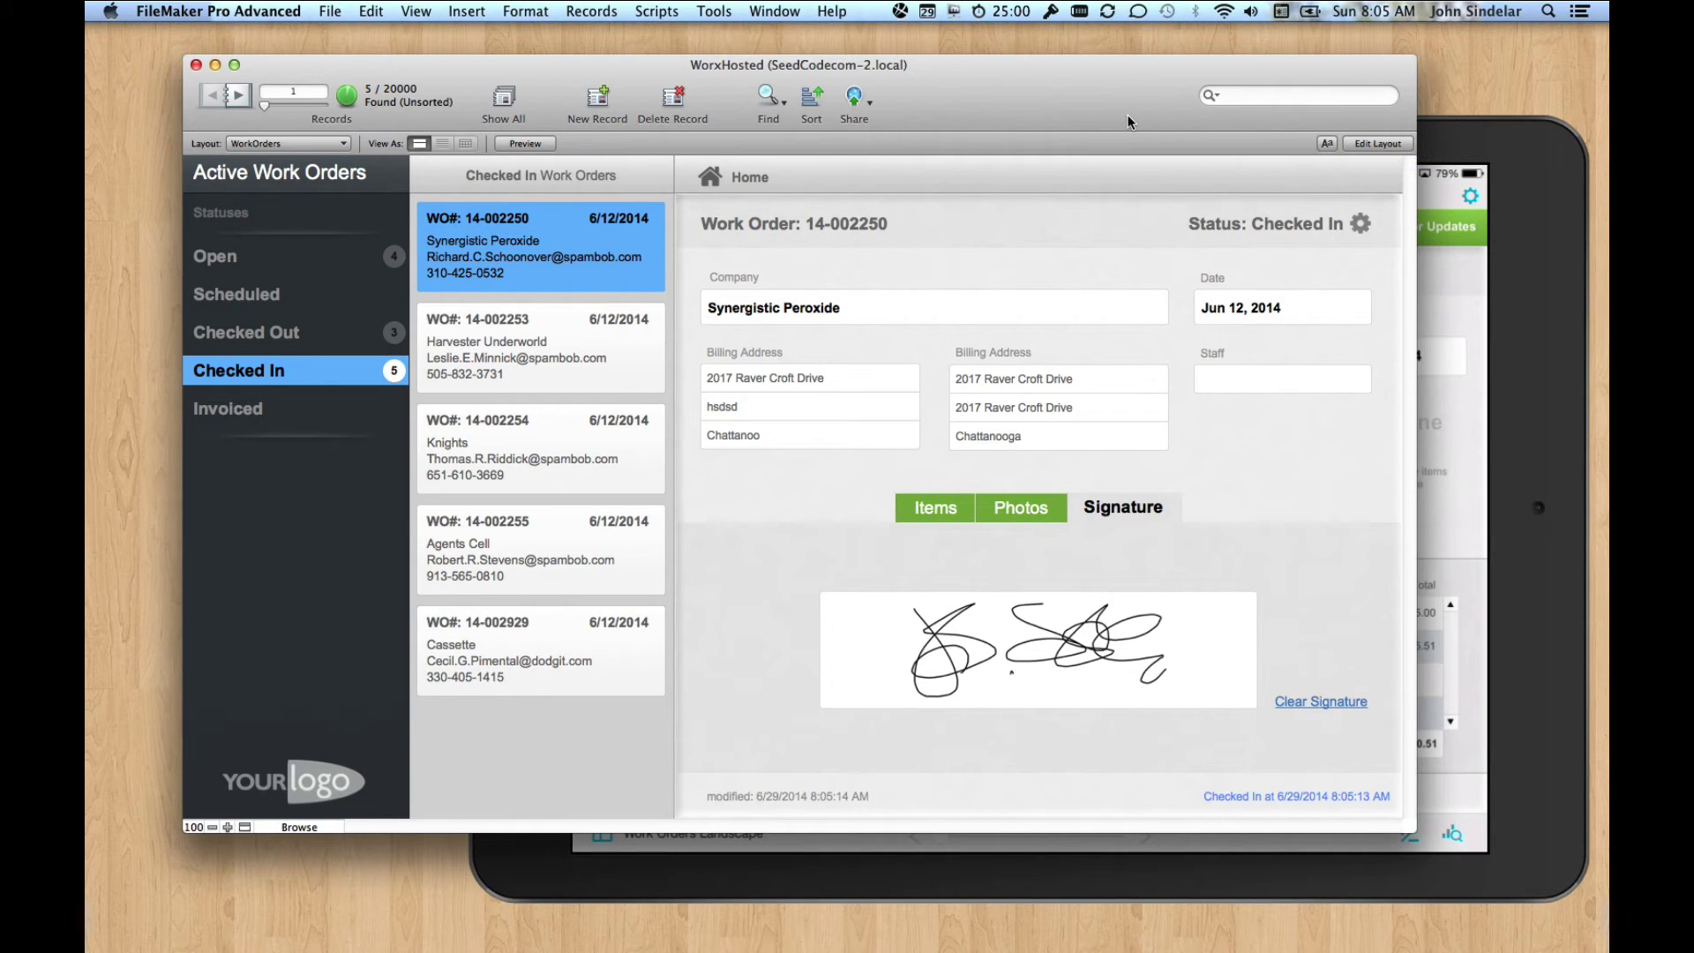
Open the Filter Records To Pull script from Manage Scripts for editing.
left_click(670, 20)
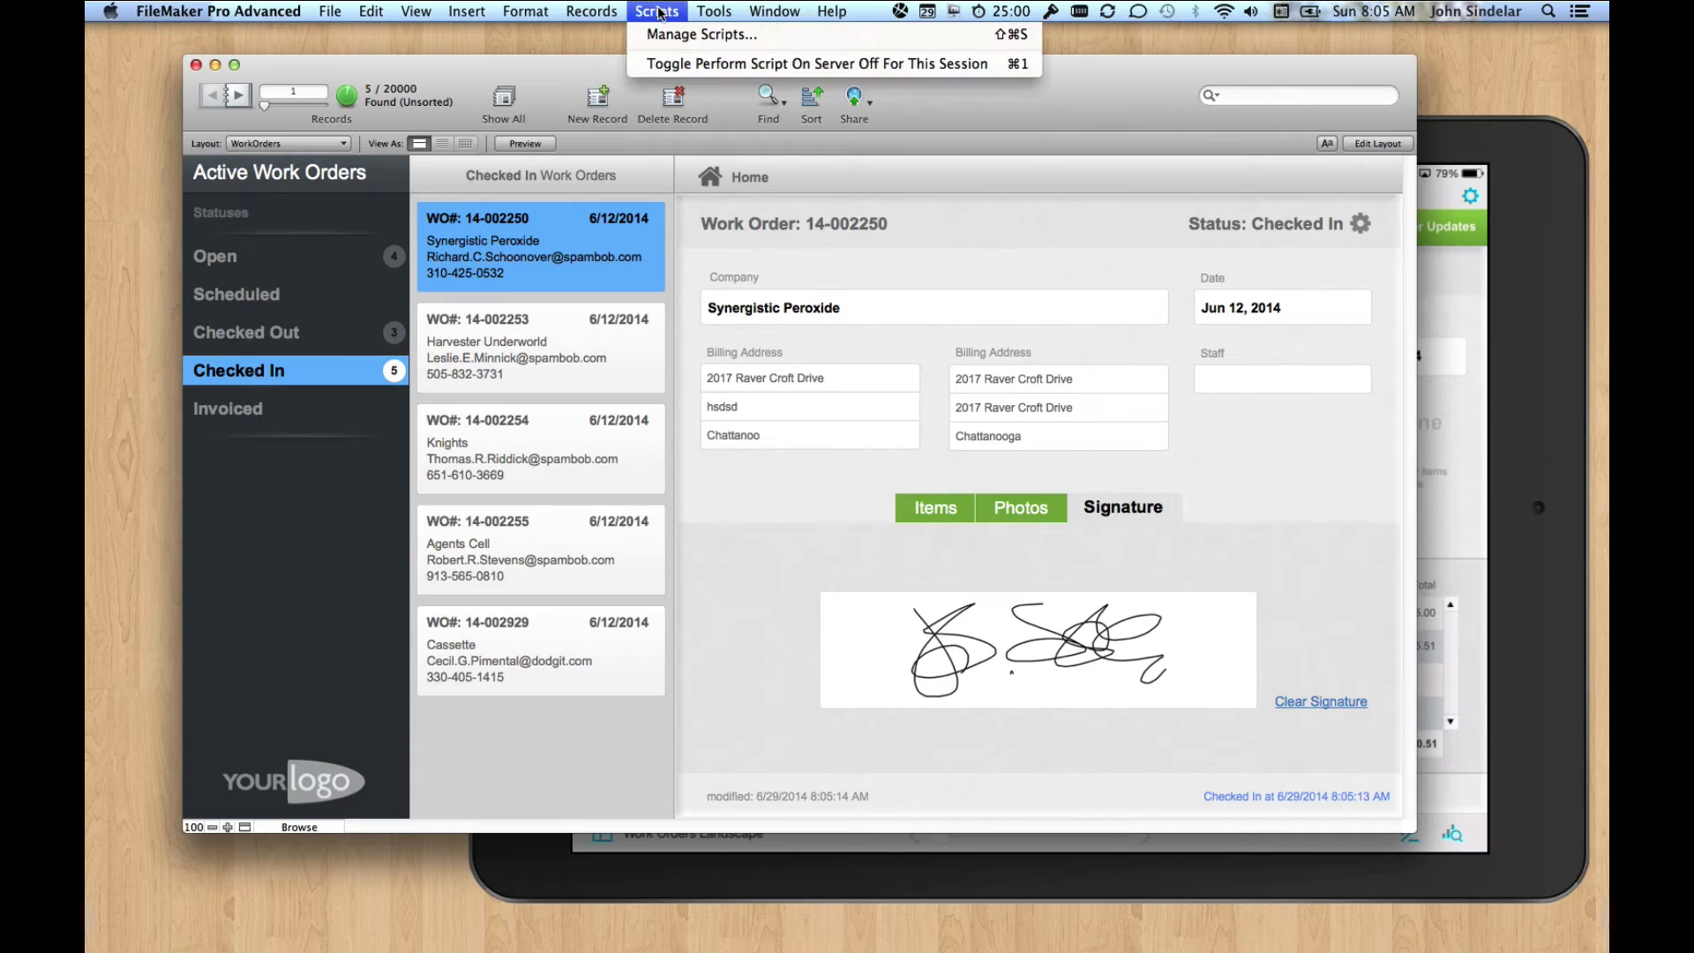
left_click(665, 32)
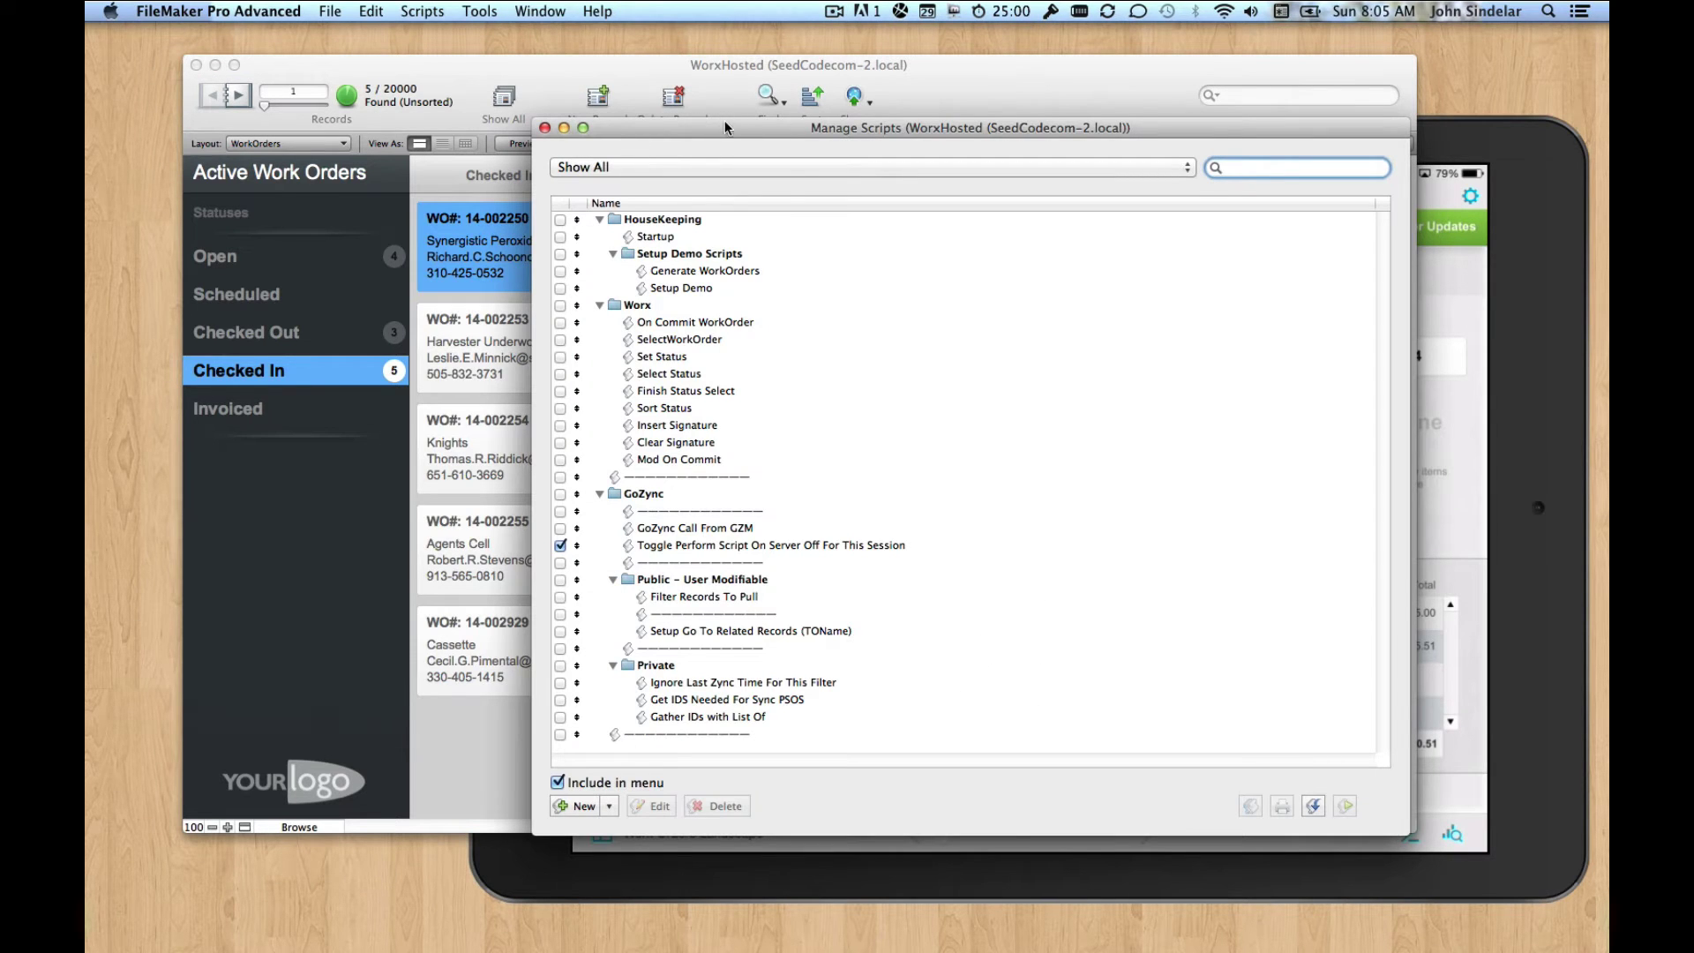
left_click_drag(723, 125, 713, 40)
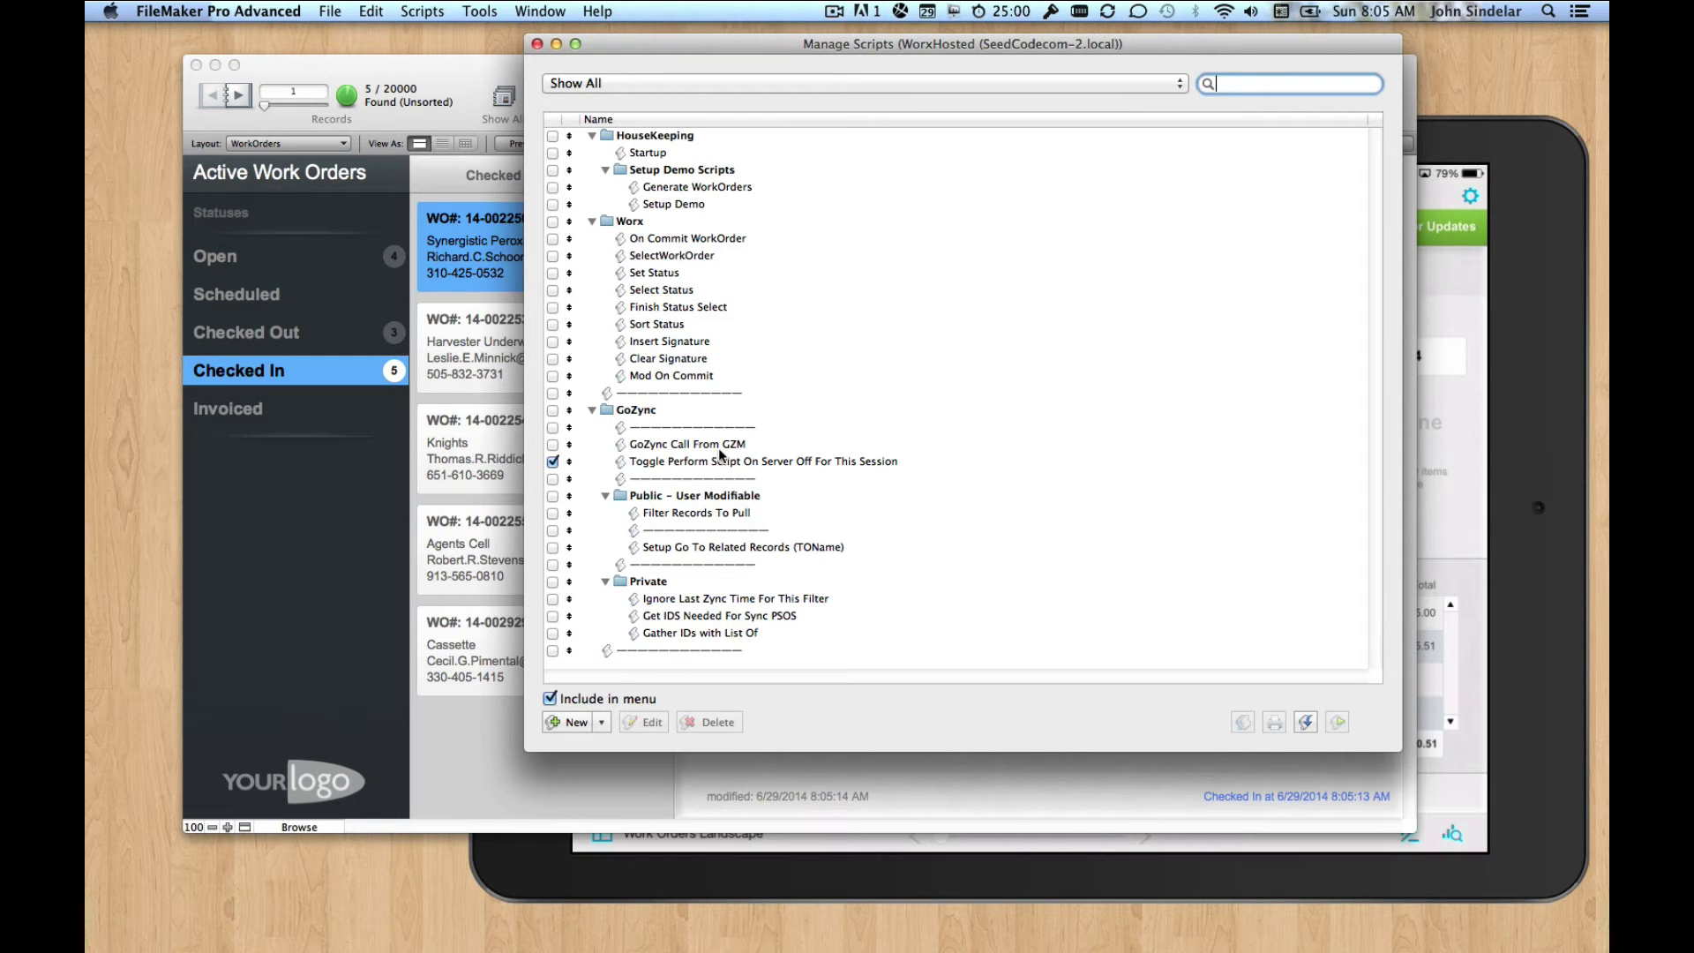
double_click(681, 513)
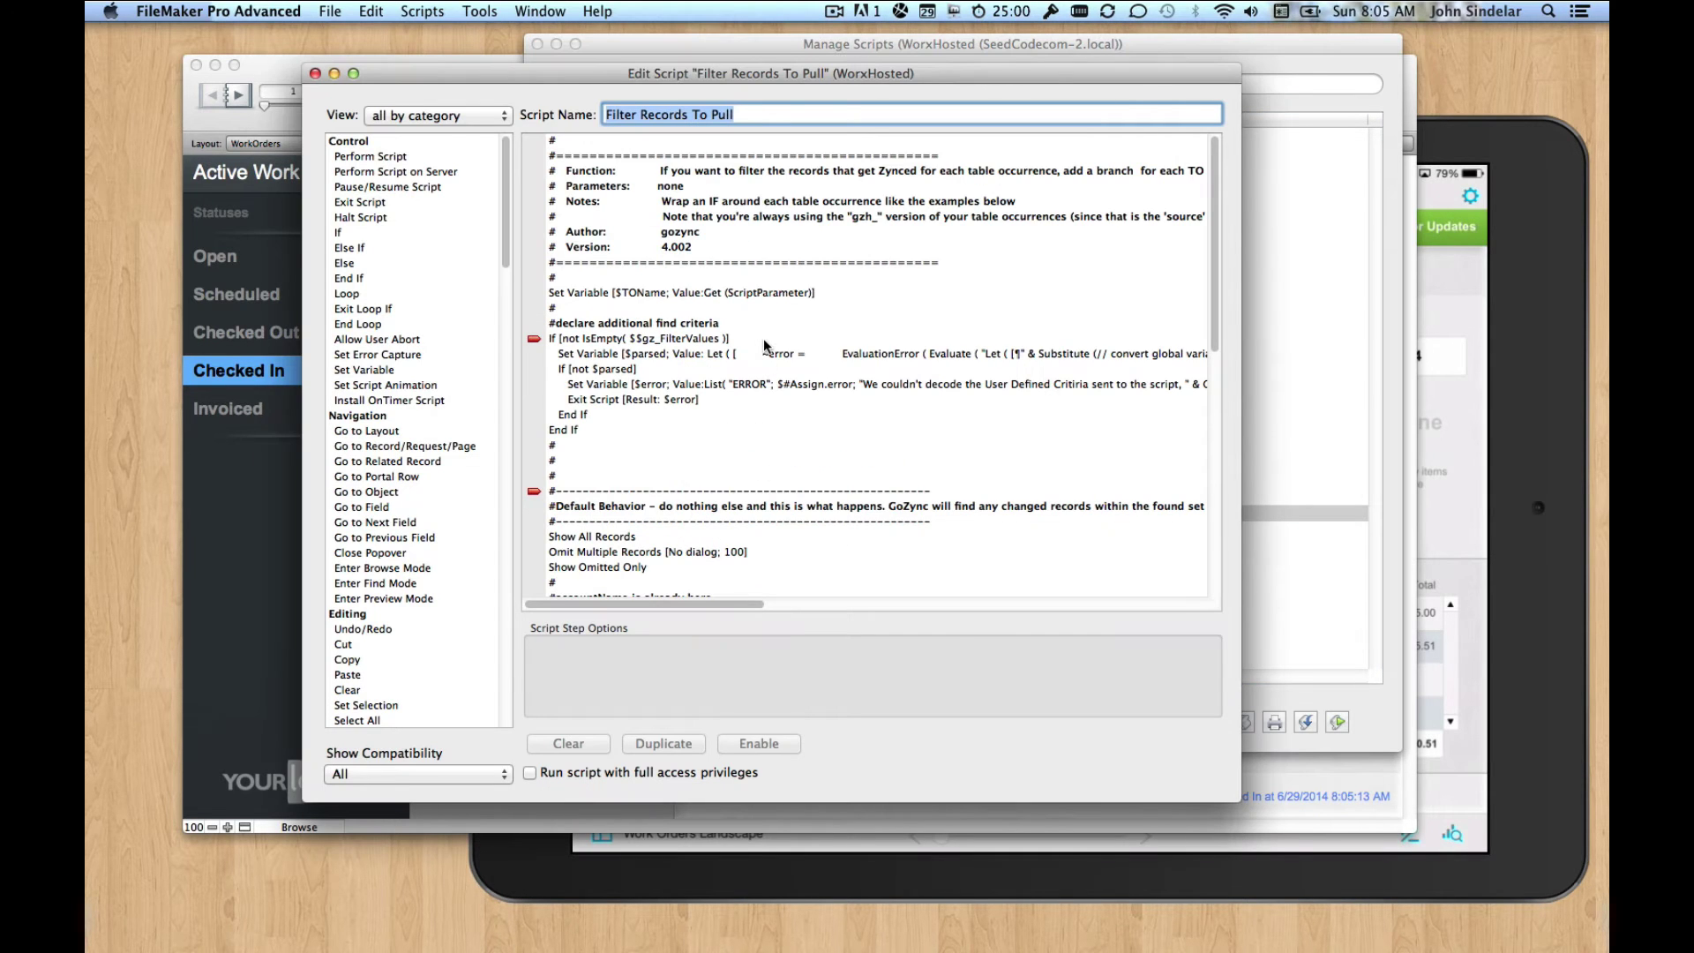
Review the script's find steps down to the If [$TOName = "gzh_WorkOrders"] block.
scroll(764, 345, "down", 6)
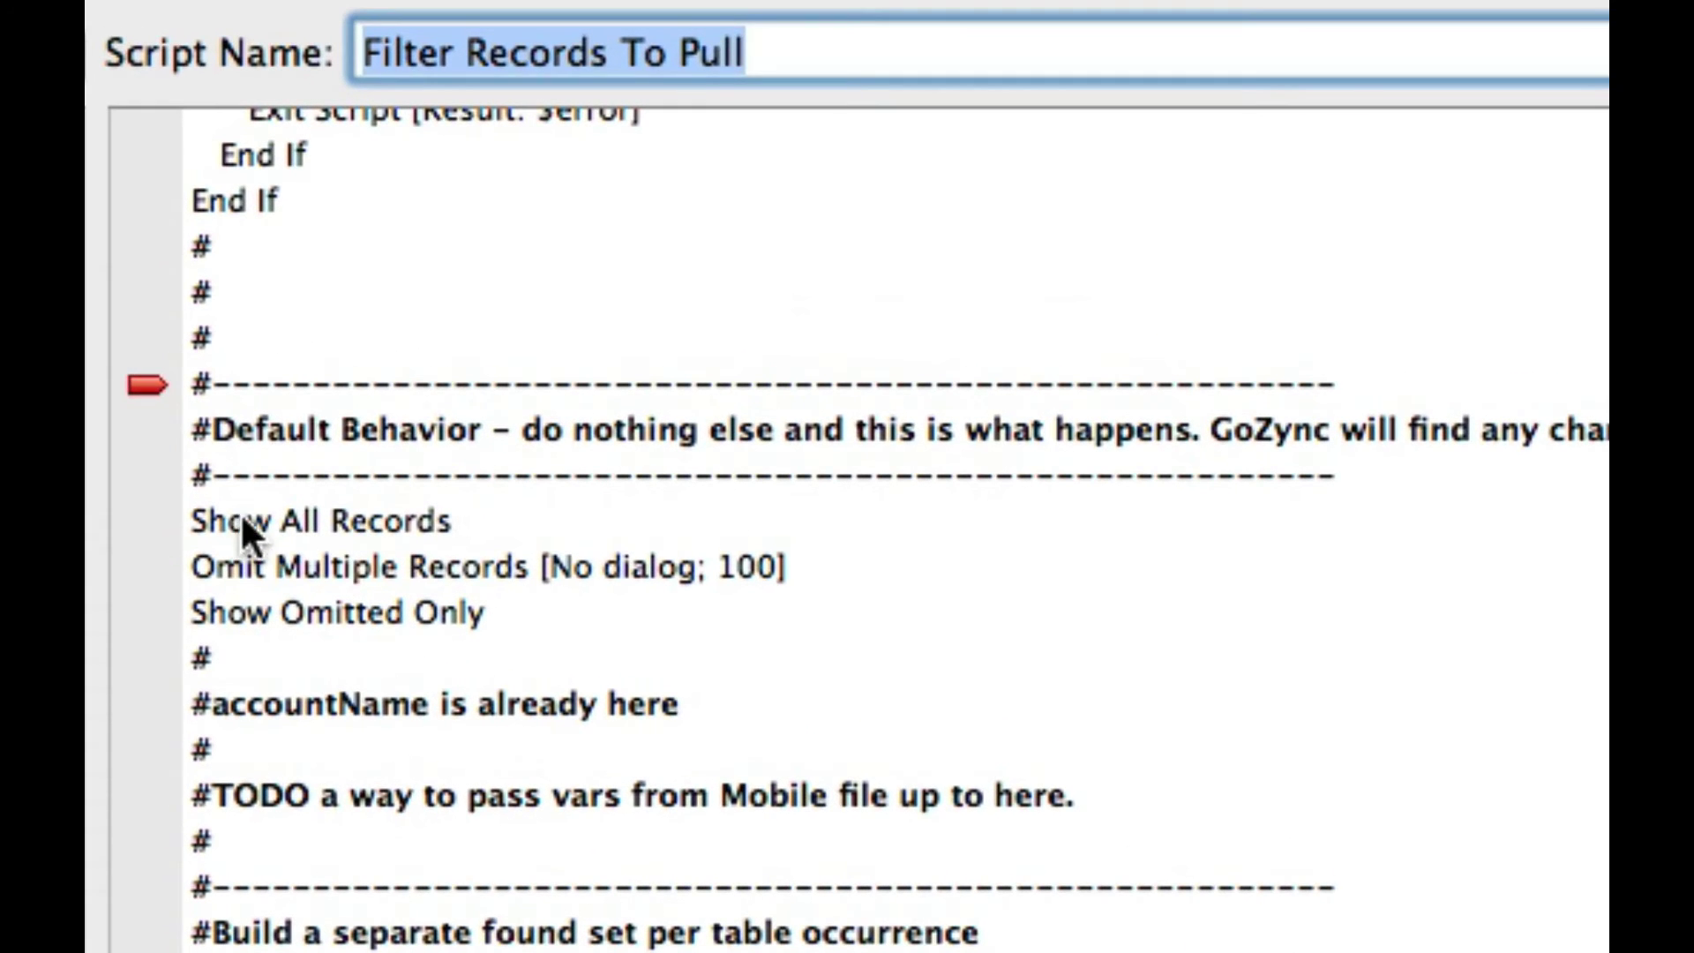
left_click(183, 519)
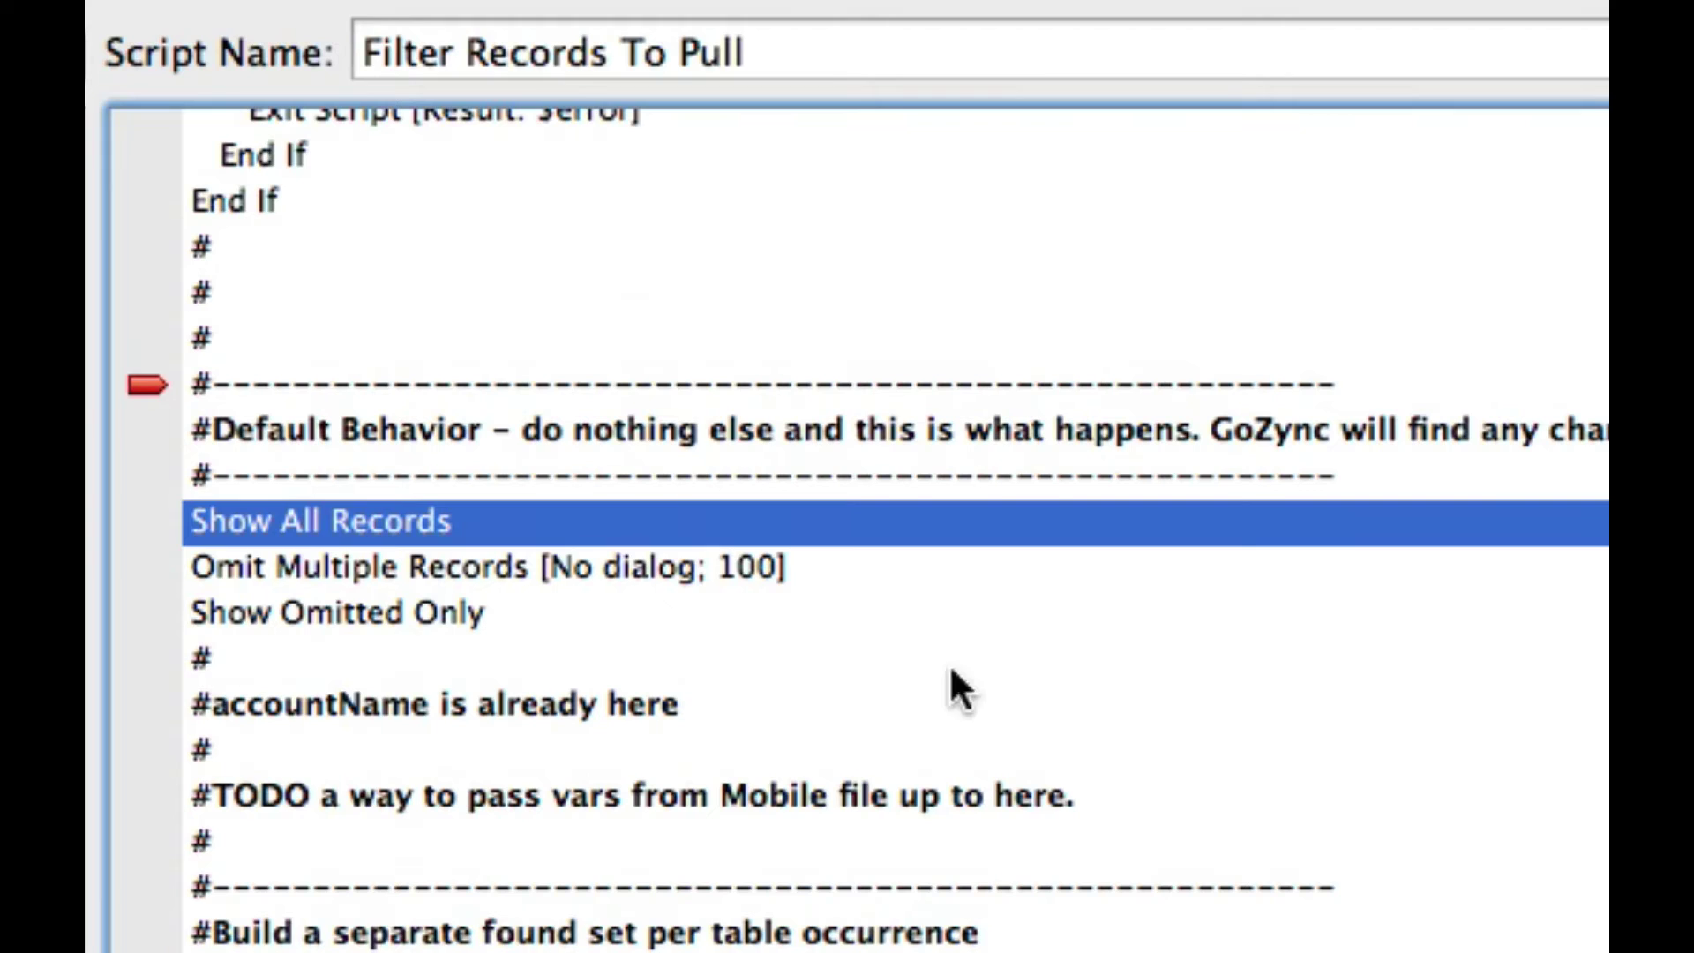
left_click(340, 554)
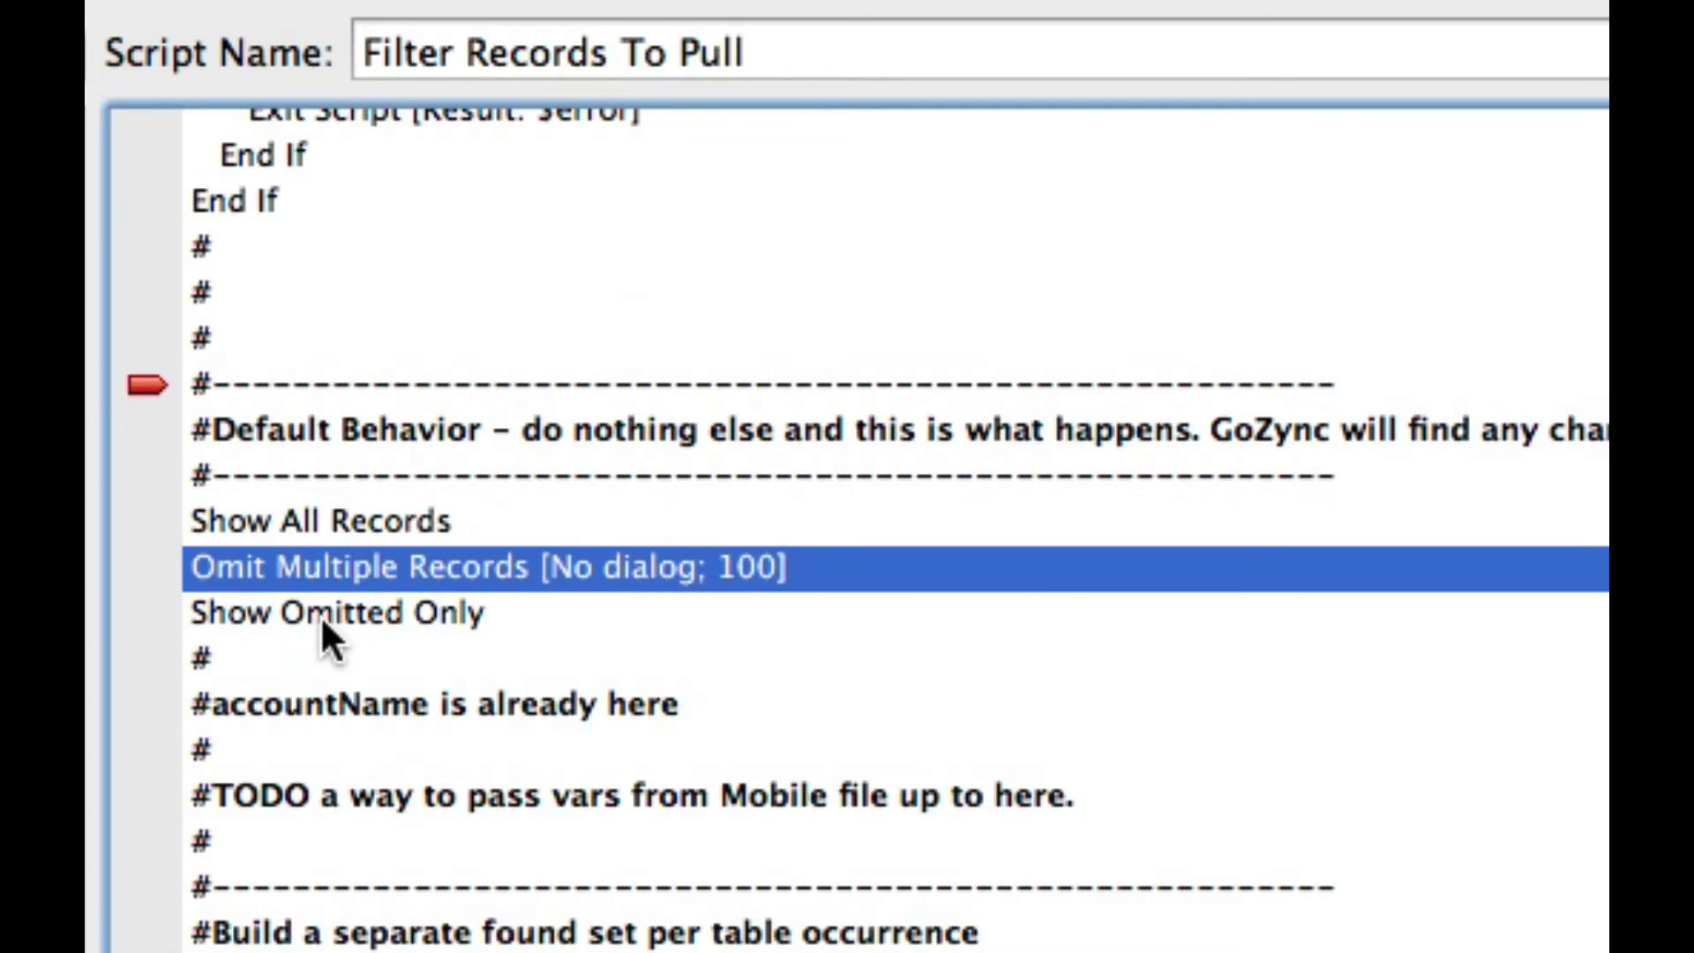
left_click(320, 616, "shift")
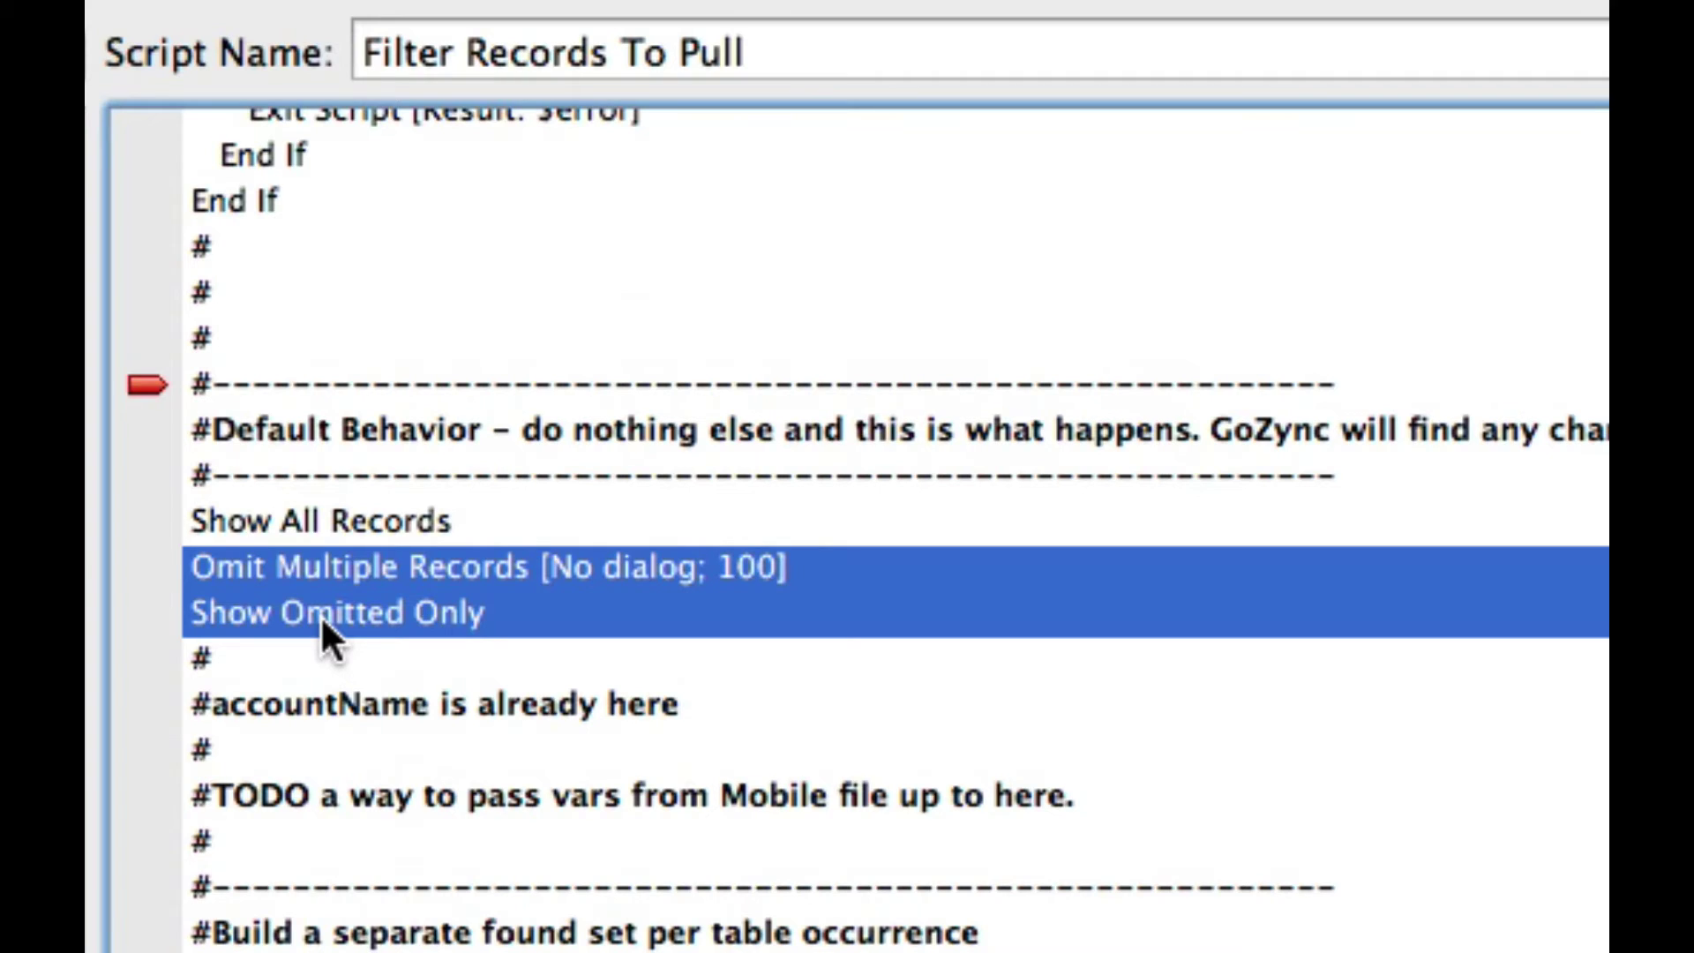
left_click(358, 490)
left_click(348, 507)
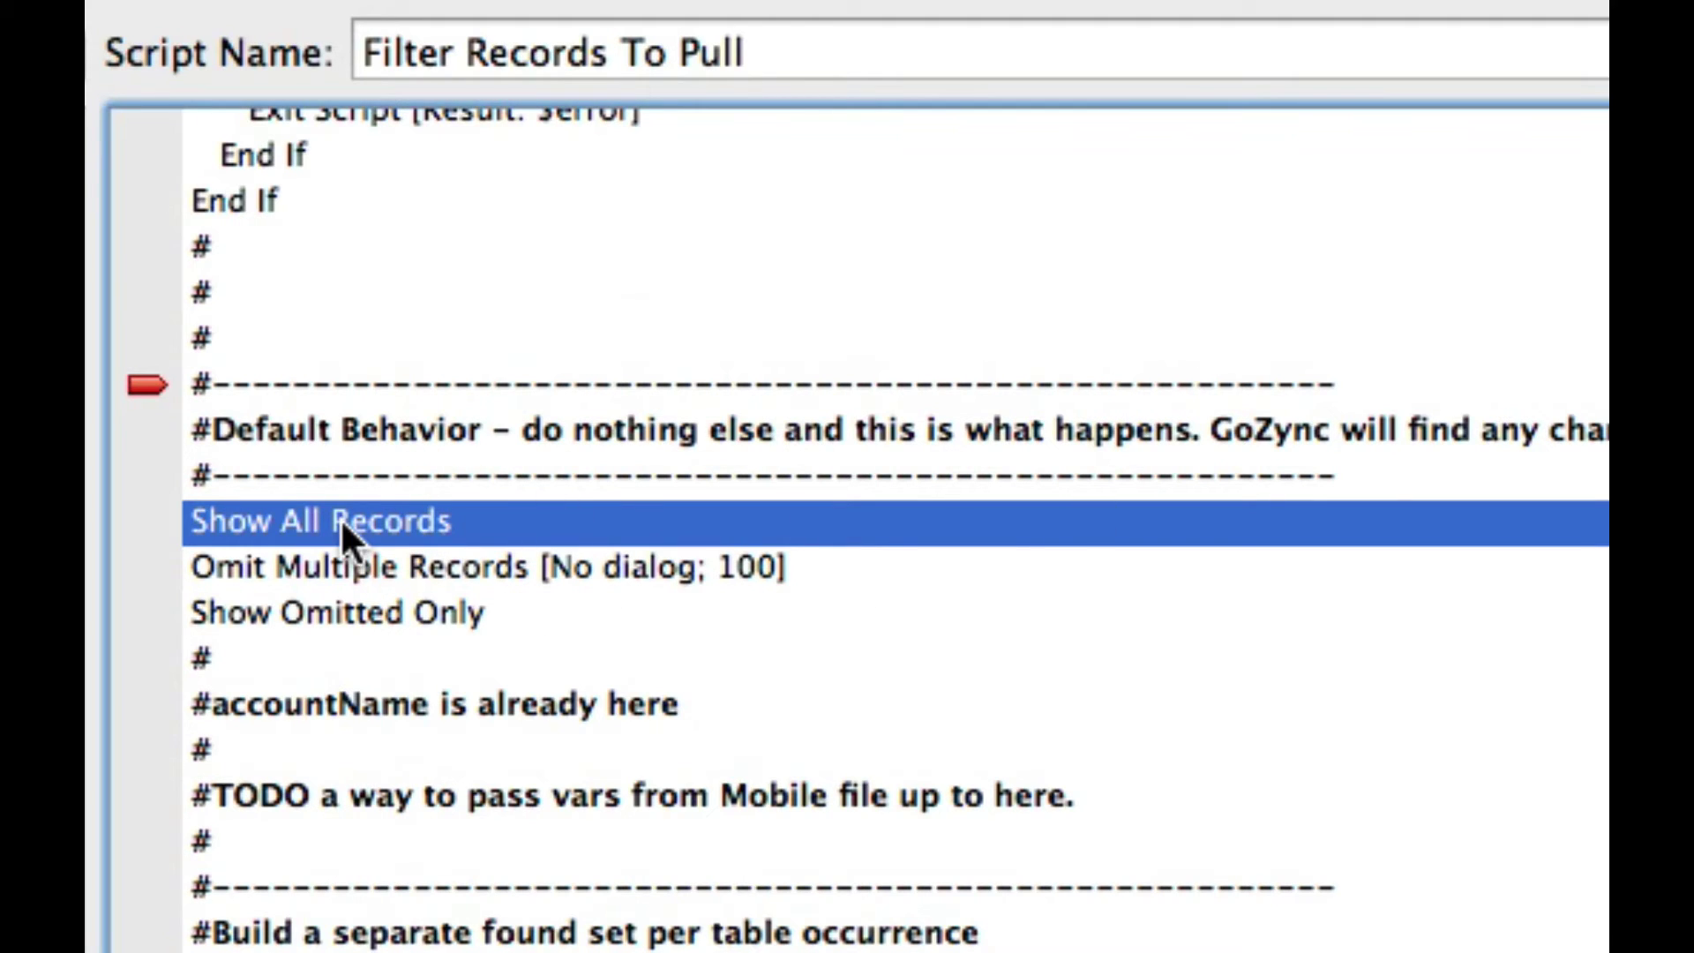
scroll(964, 850, "down", 3)
left_click(963, 821)
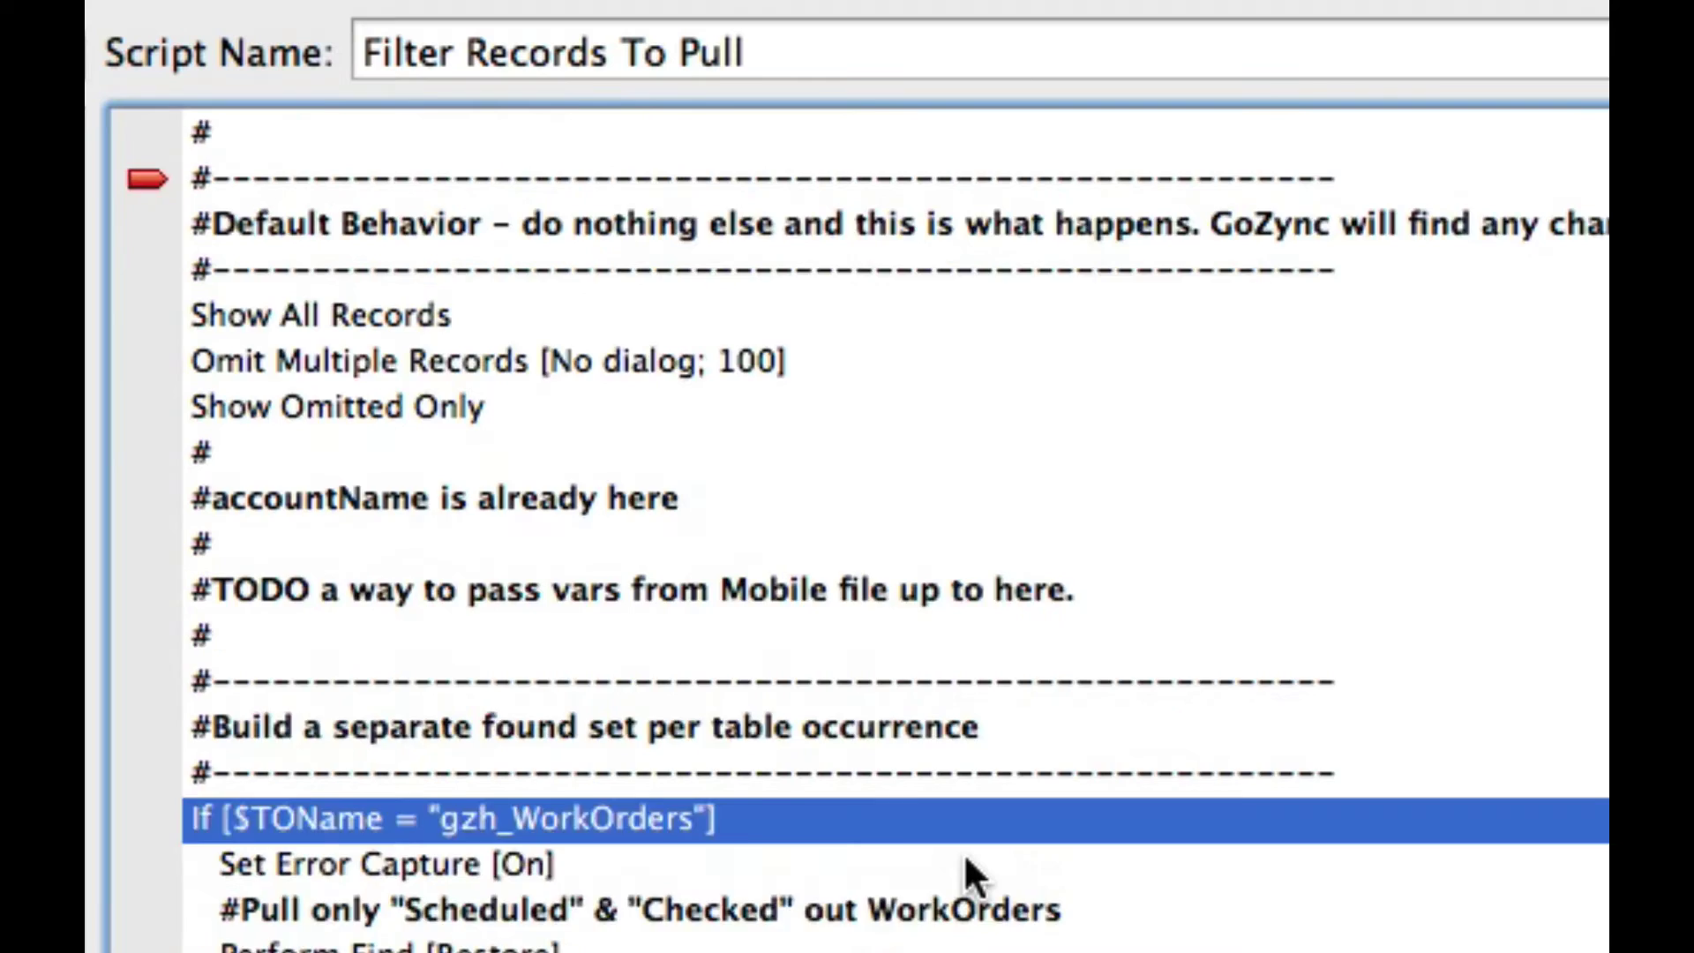
scroll(963, 850, "down", 5)
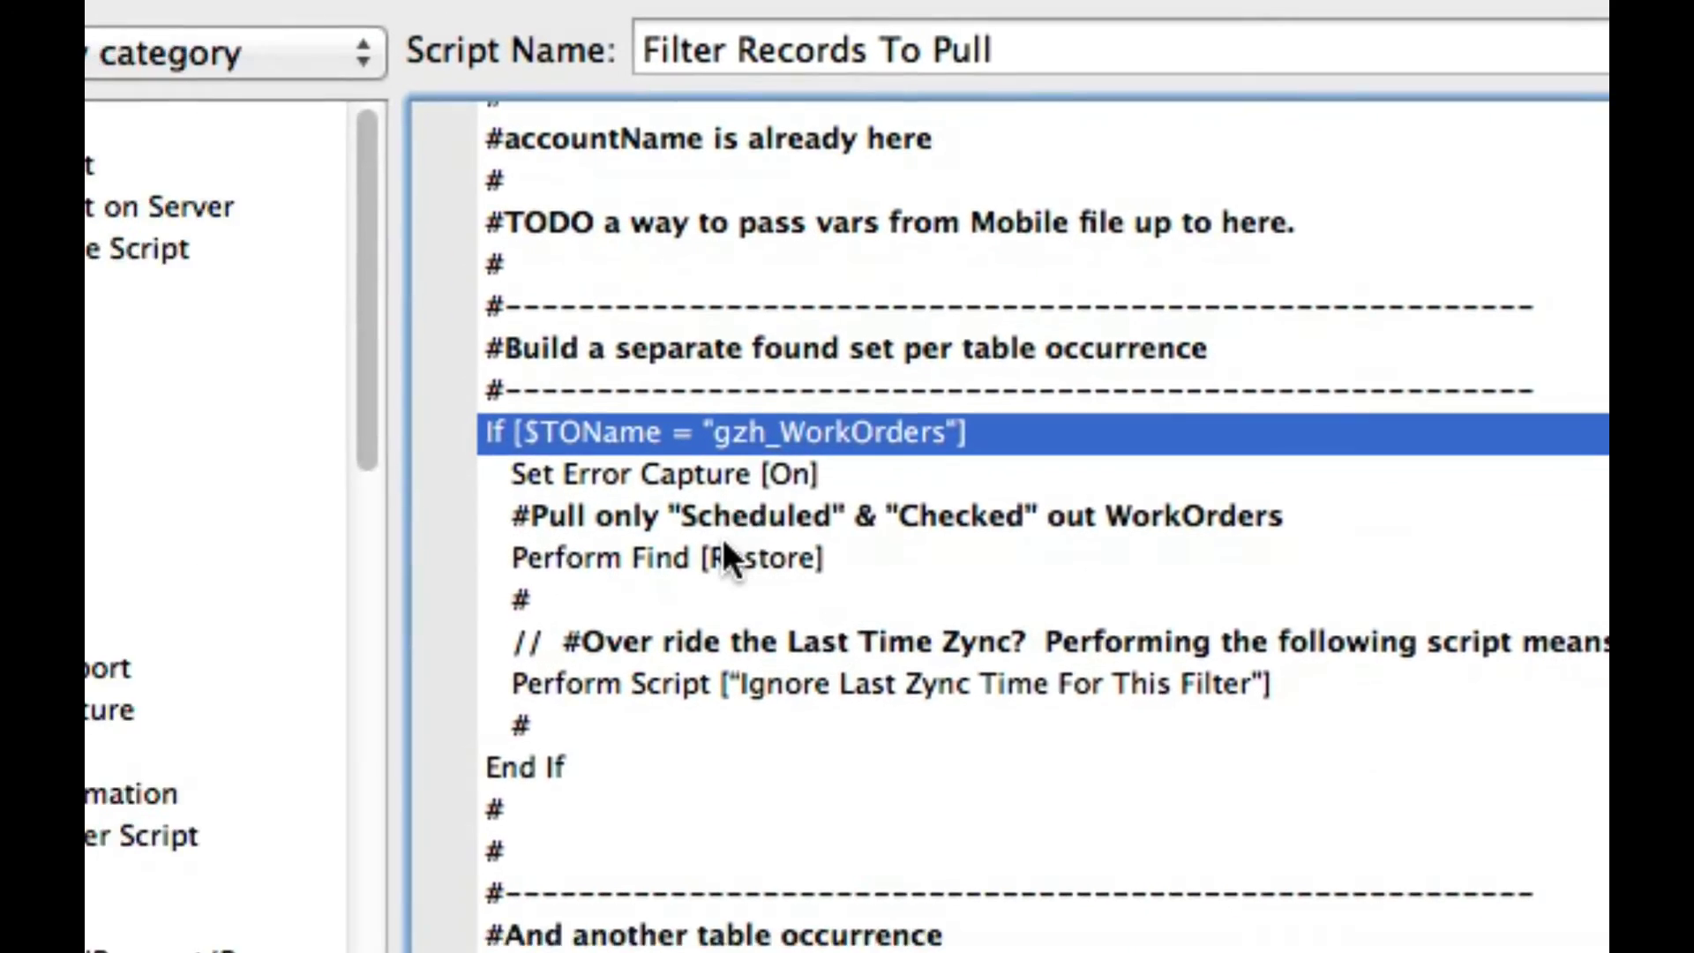
Inspect the Perform Find requests for Scheduled and Checked Out, then close the script windows unchanged.
double_click(446, 606)
left_click(835, 441)
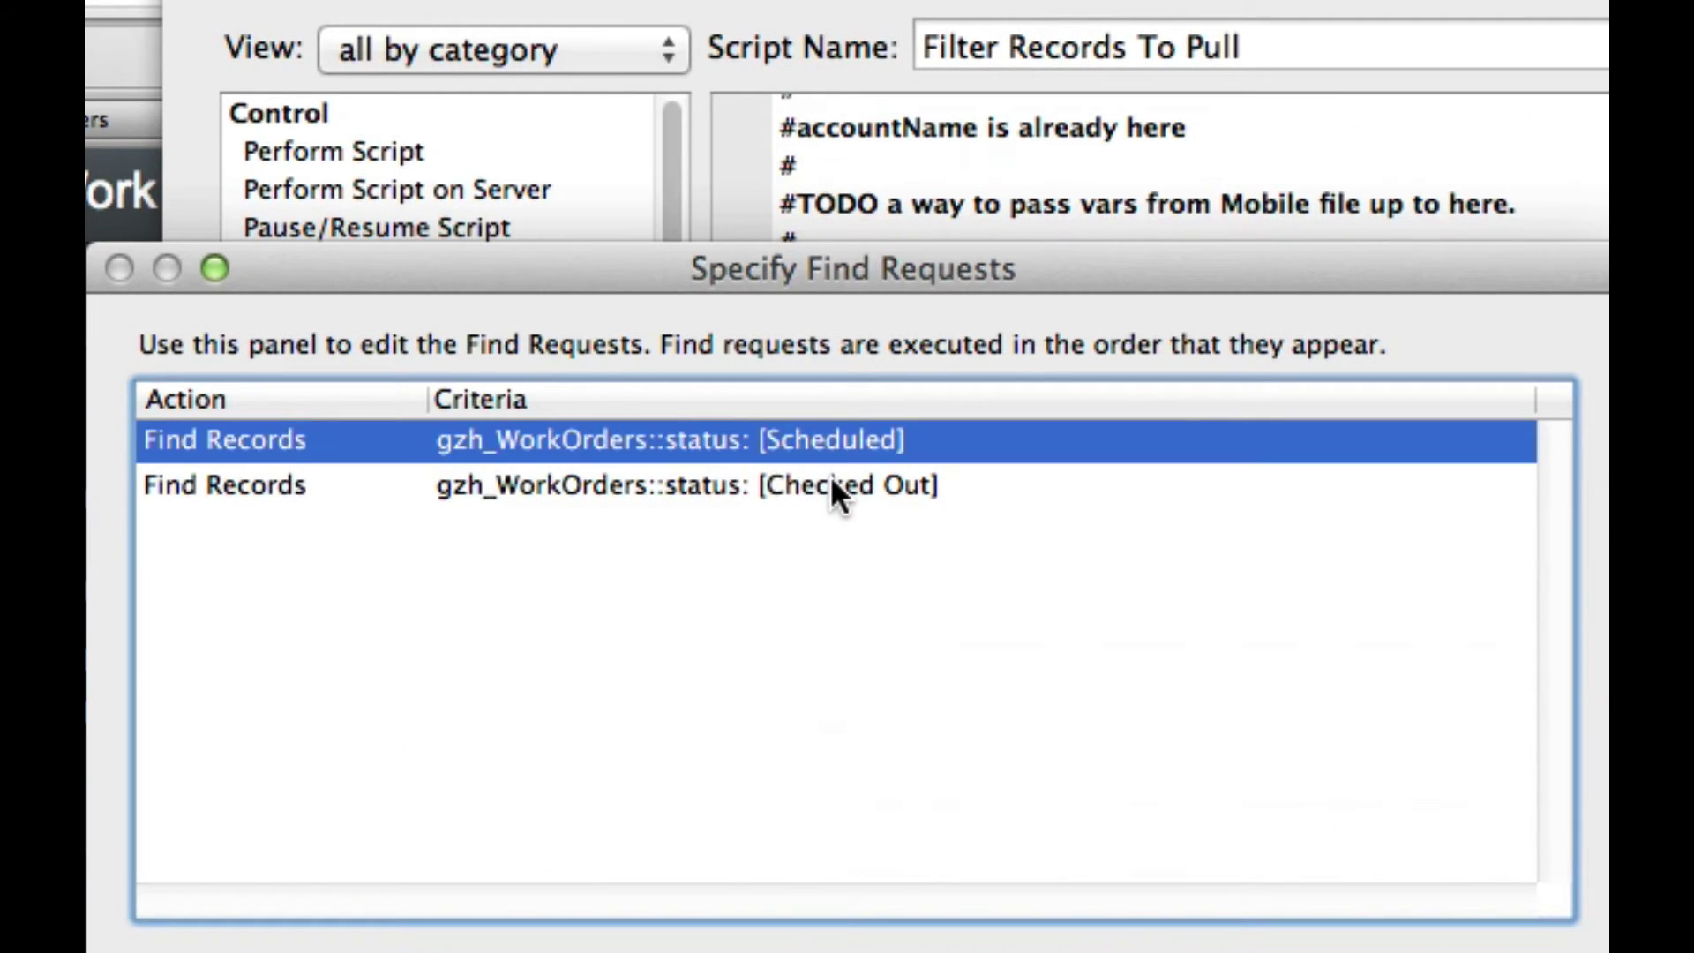
left_click(832, 484, "shift")
left_click(851, 529)
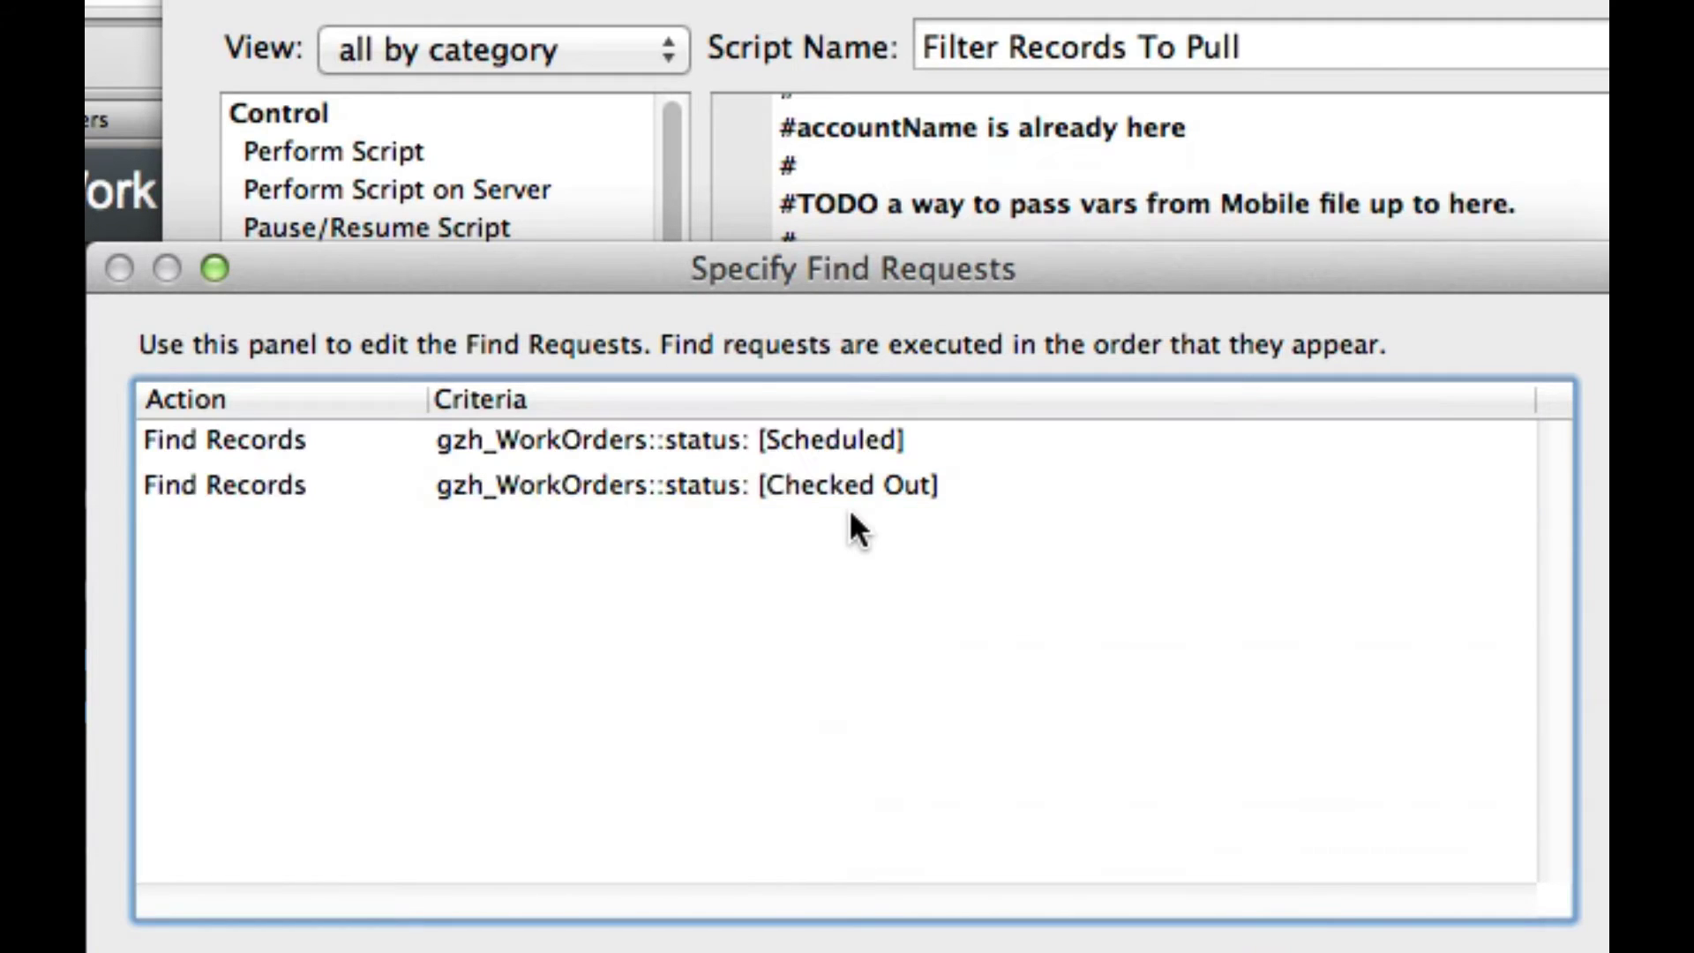
left_click(852, 444)
left_click(882, 494)
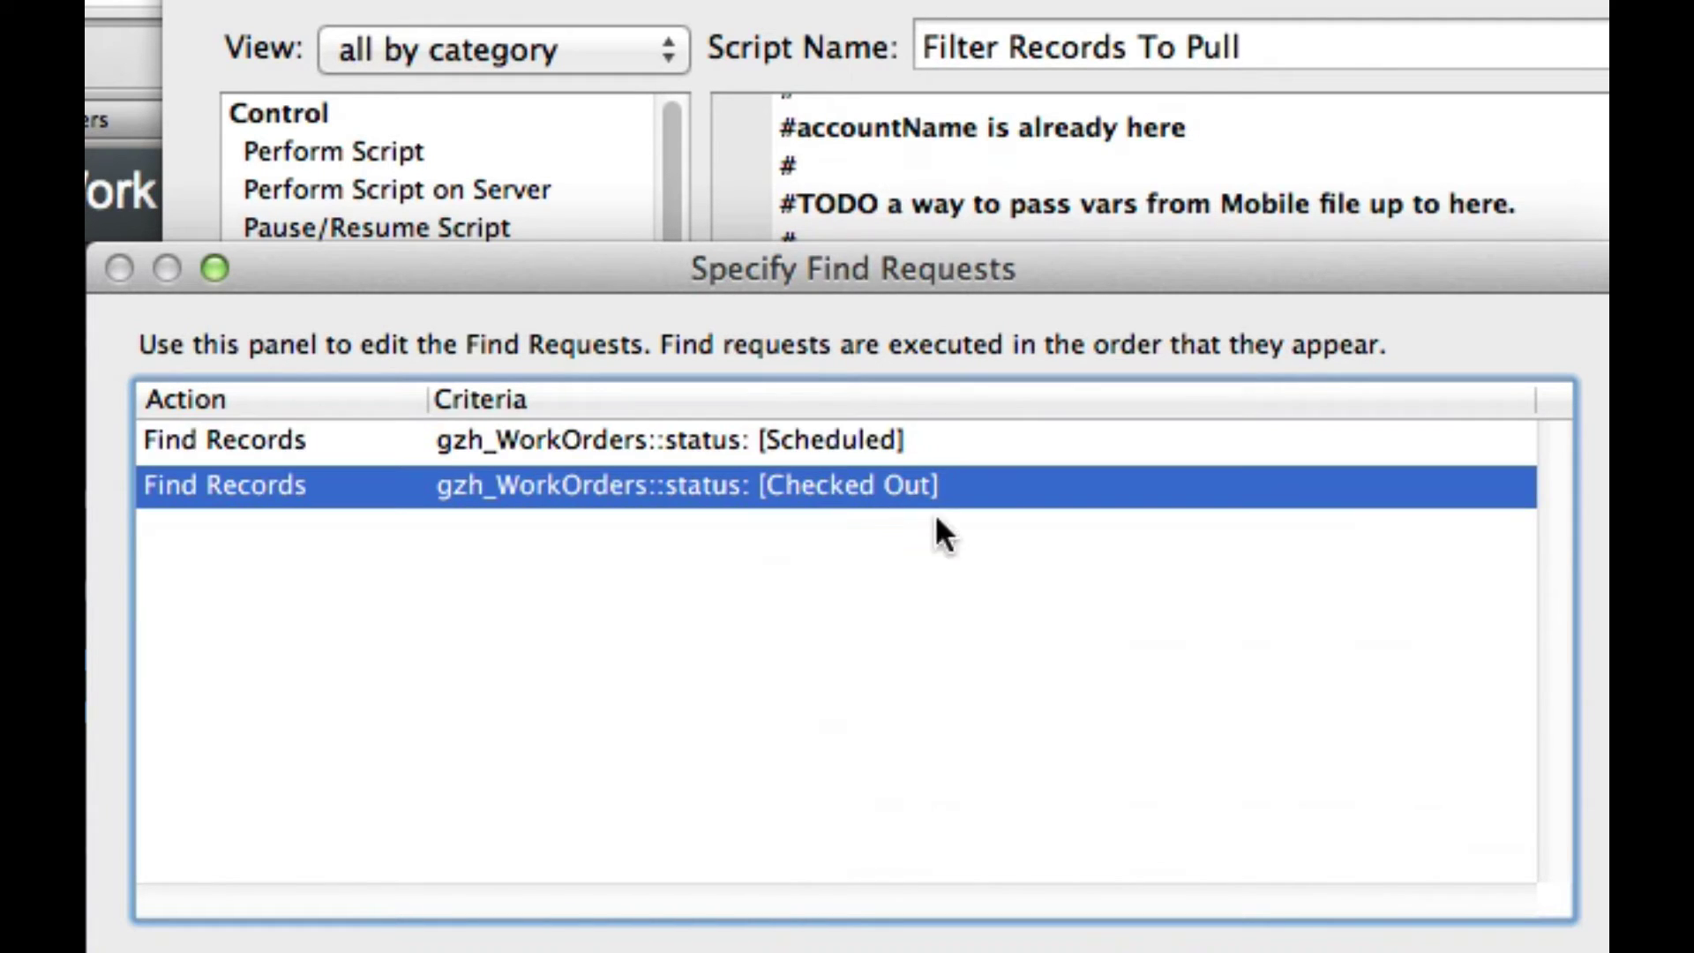
key("Return")
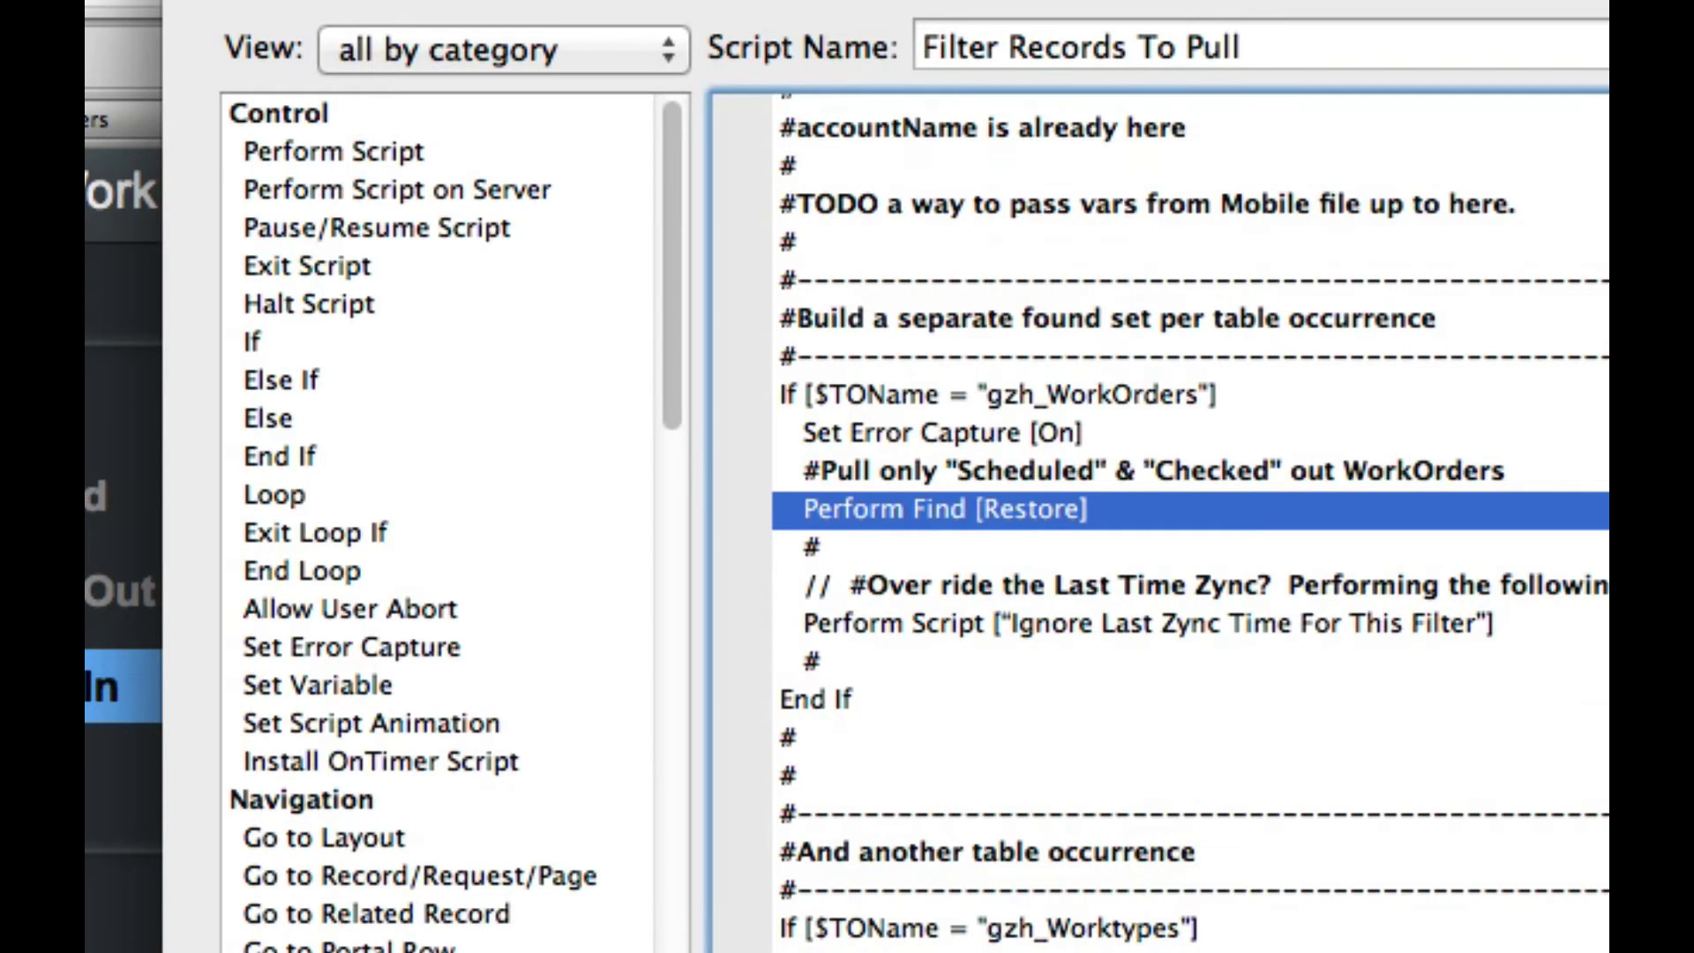
key("super+w")
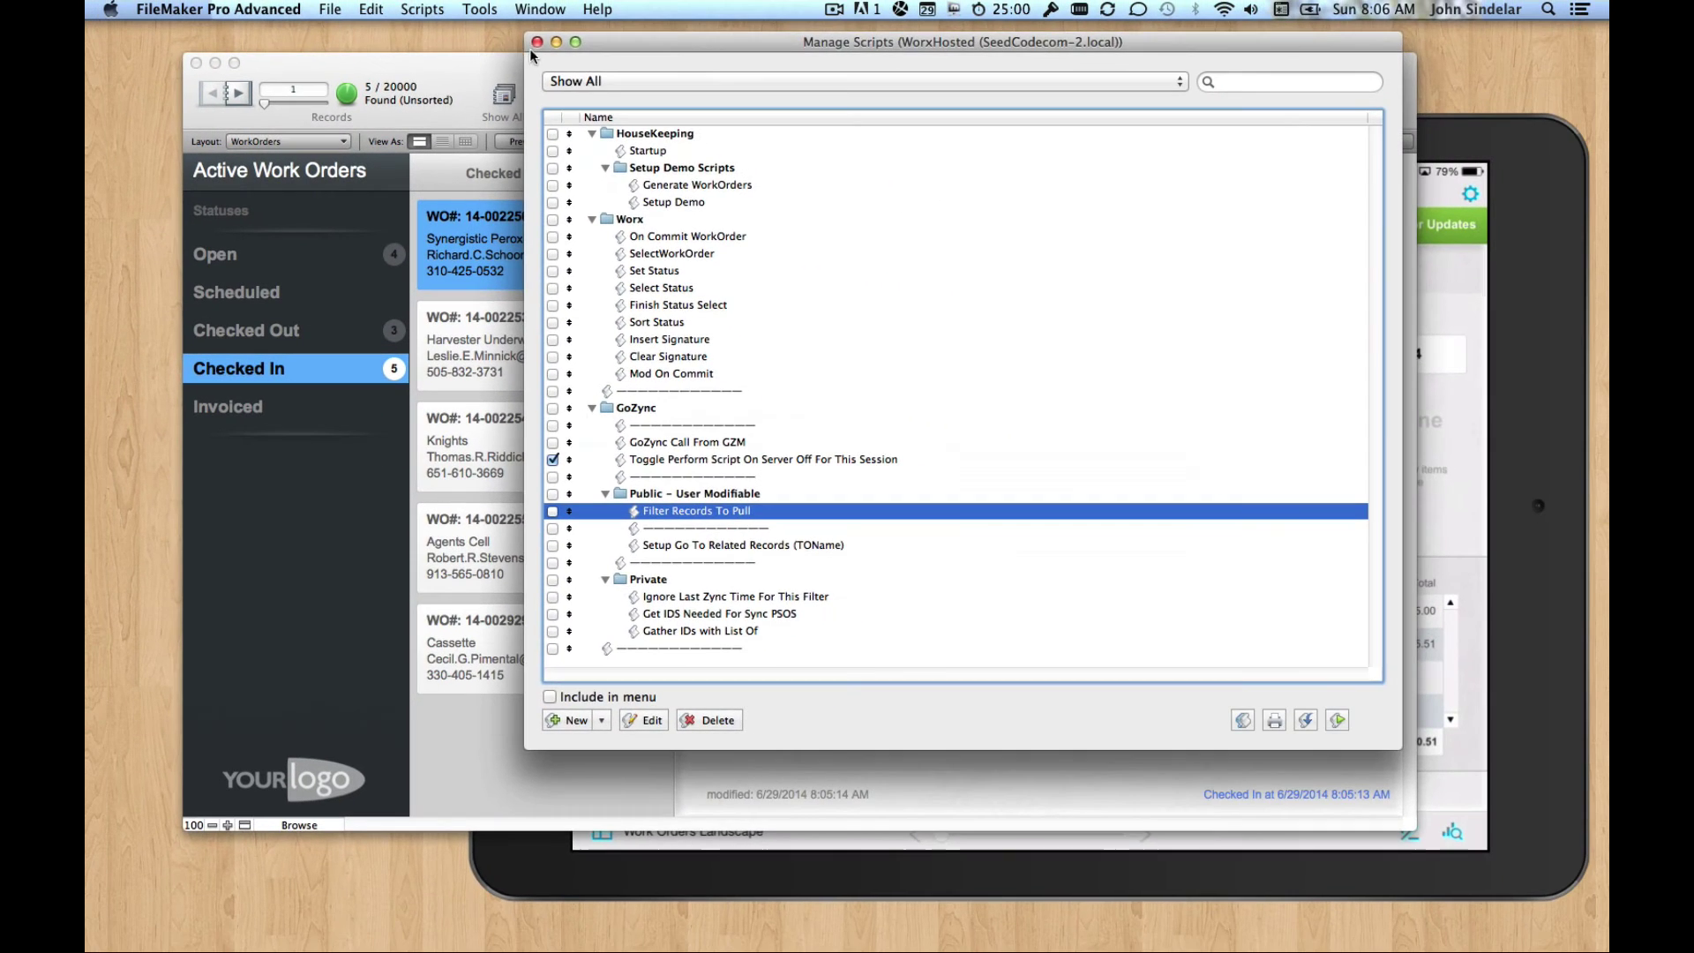
key("super+w")
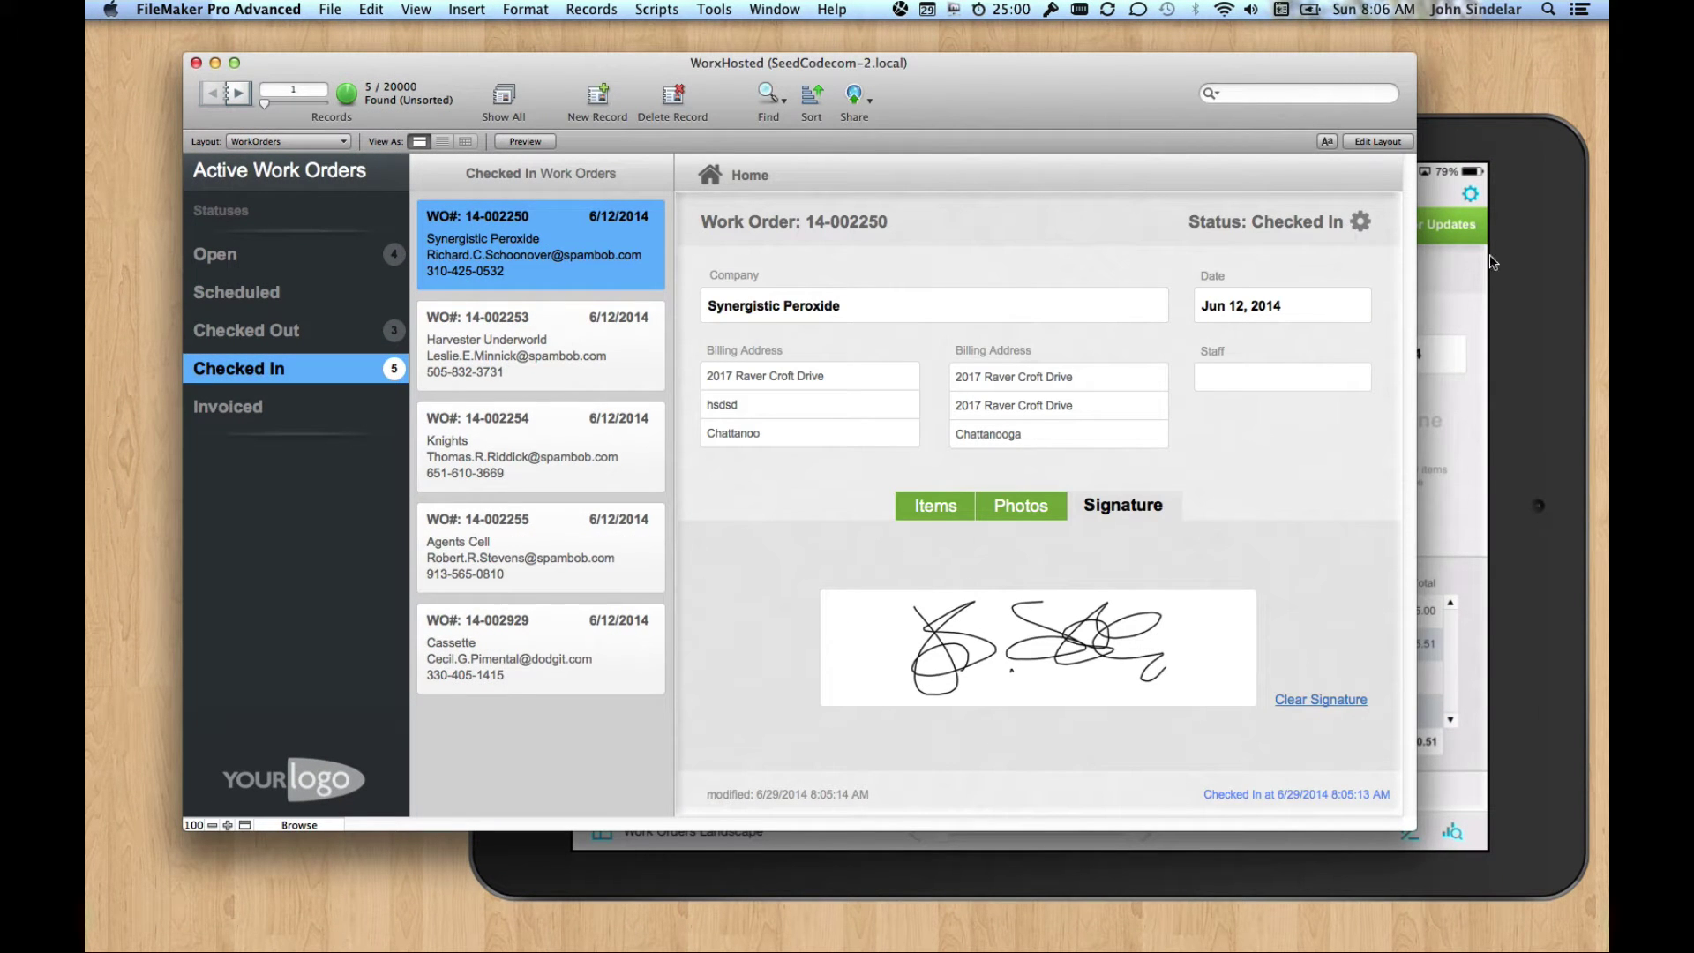
Bring the GoZyncMobile window forward using Window > Show Window > GoZyncMobile.
left_click(1468, 445)
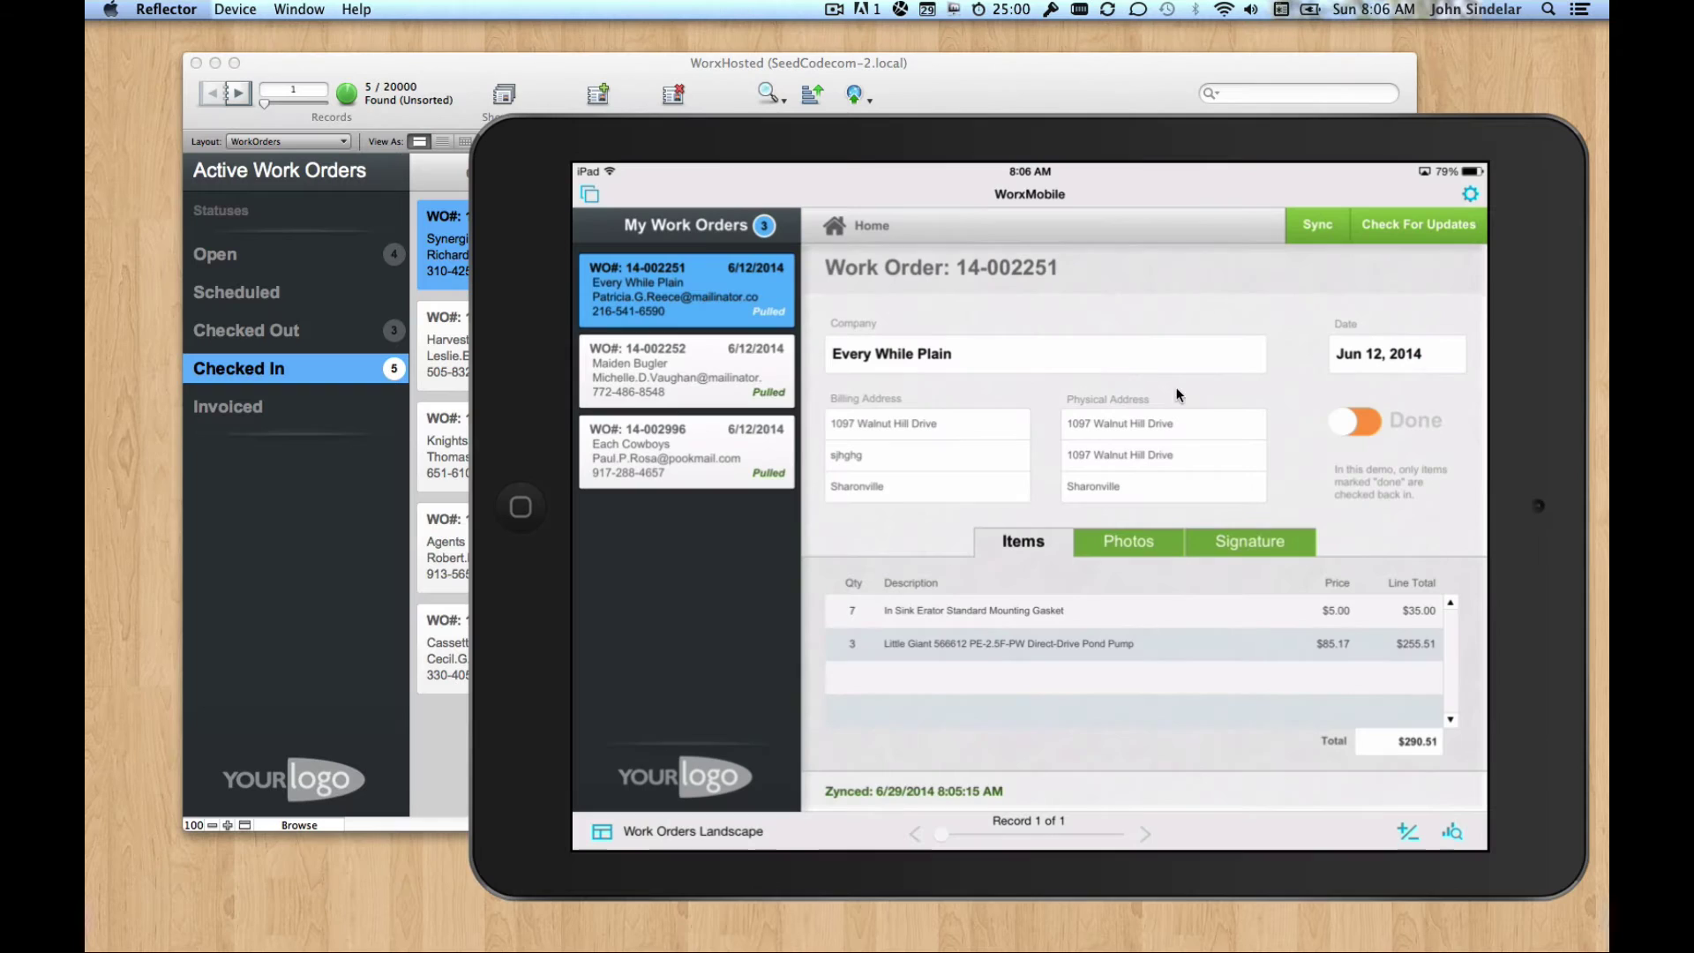
left_click(300, 344)
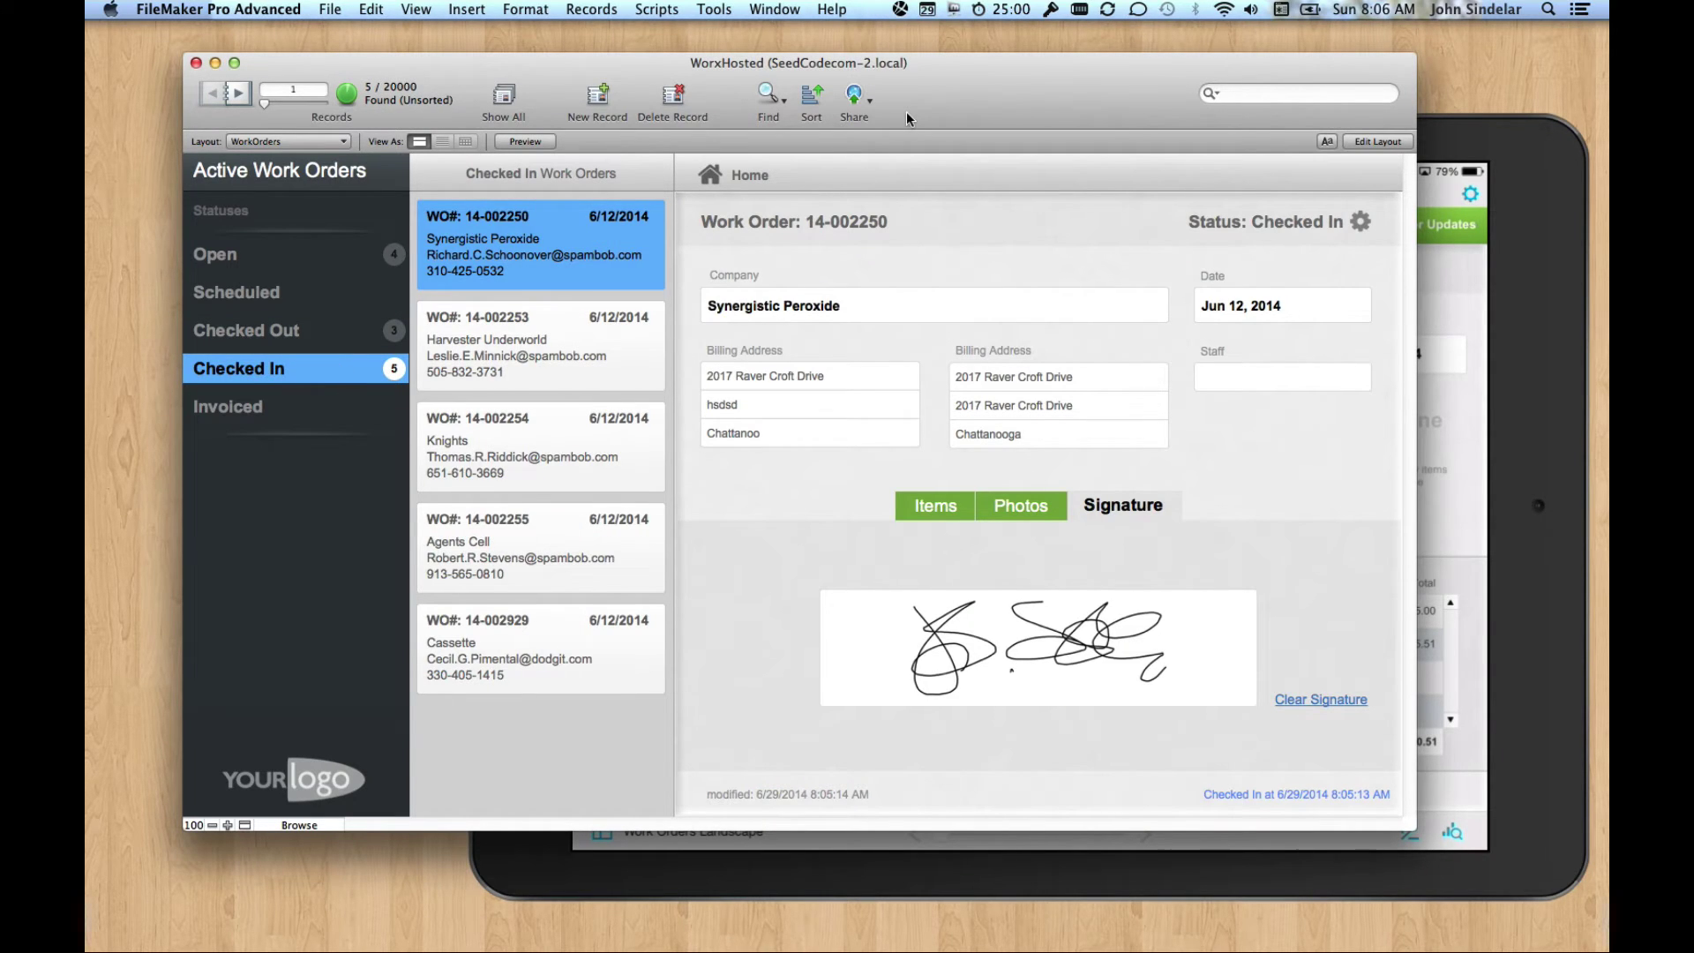
left_click(775, 9)
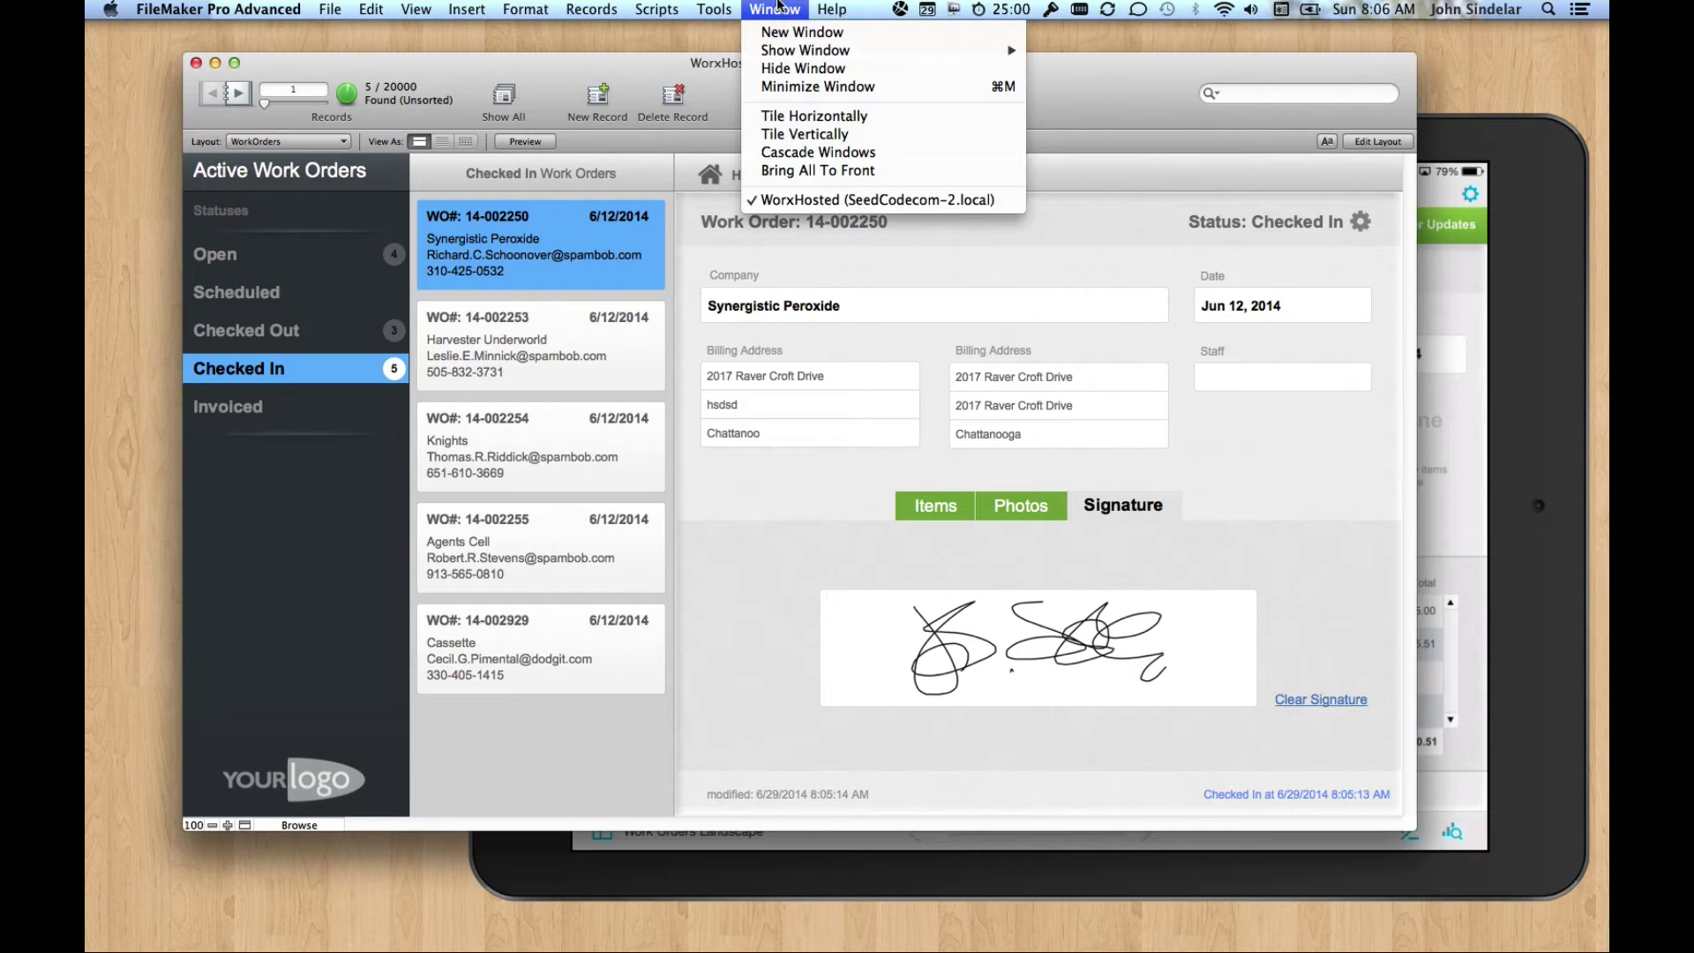
mouse_move(825, 50)
left_click(1122, 67)
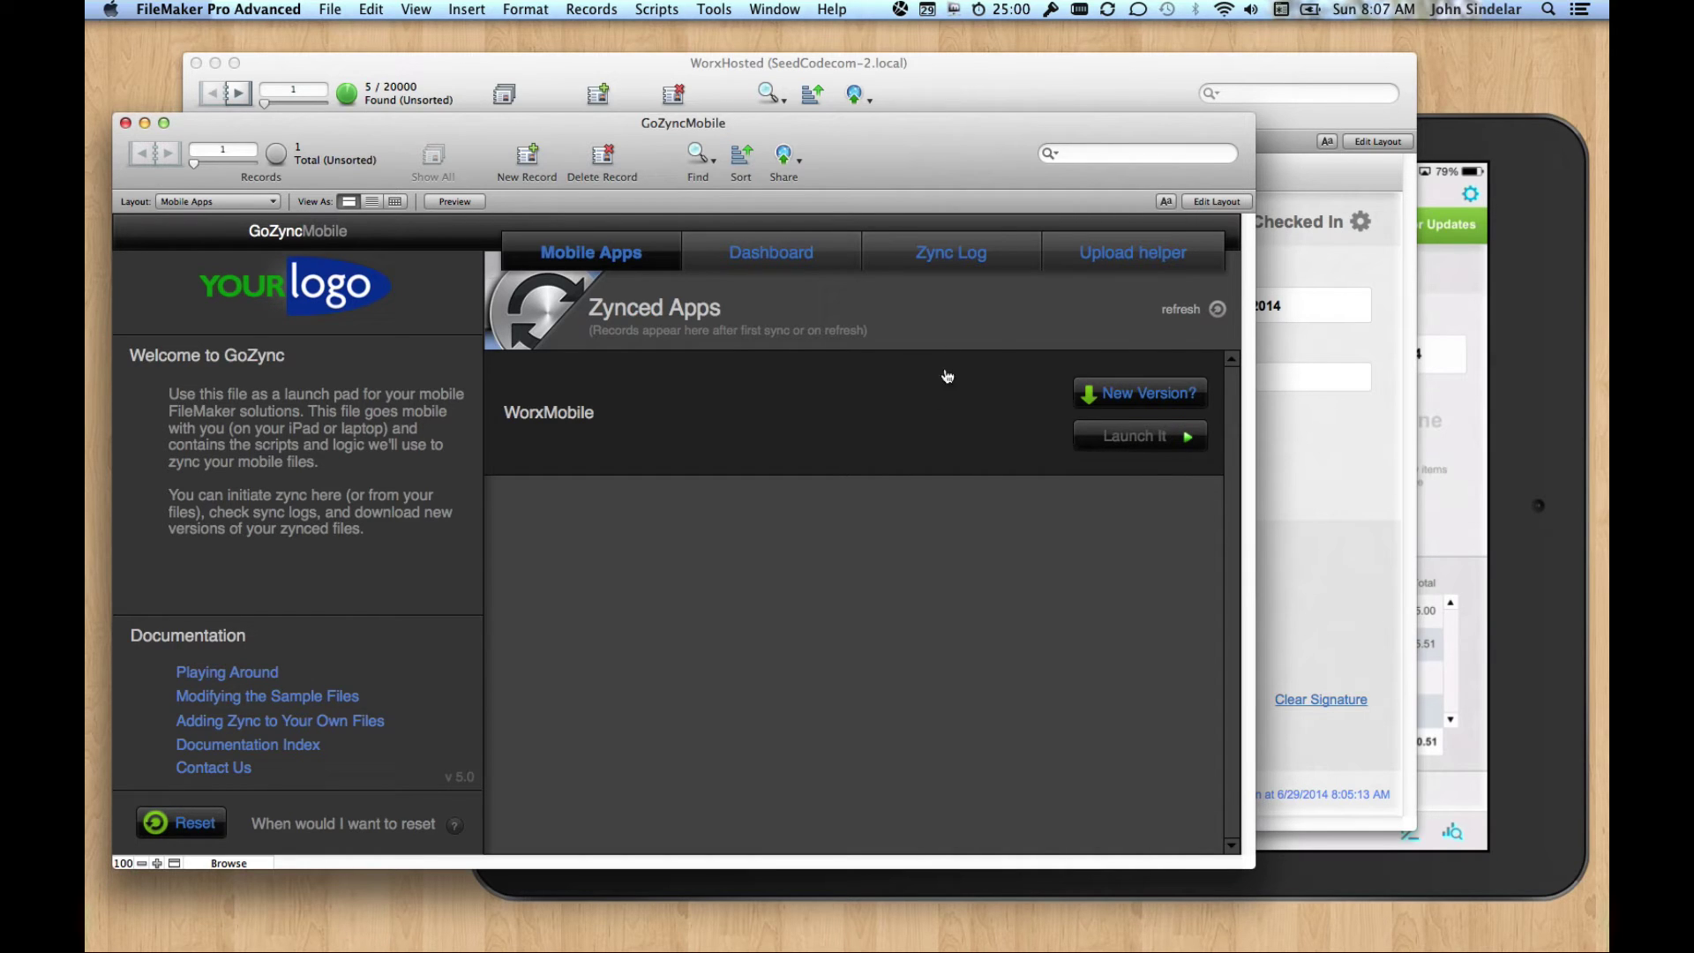
left_click(1491, 326)
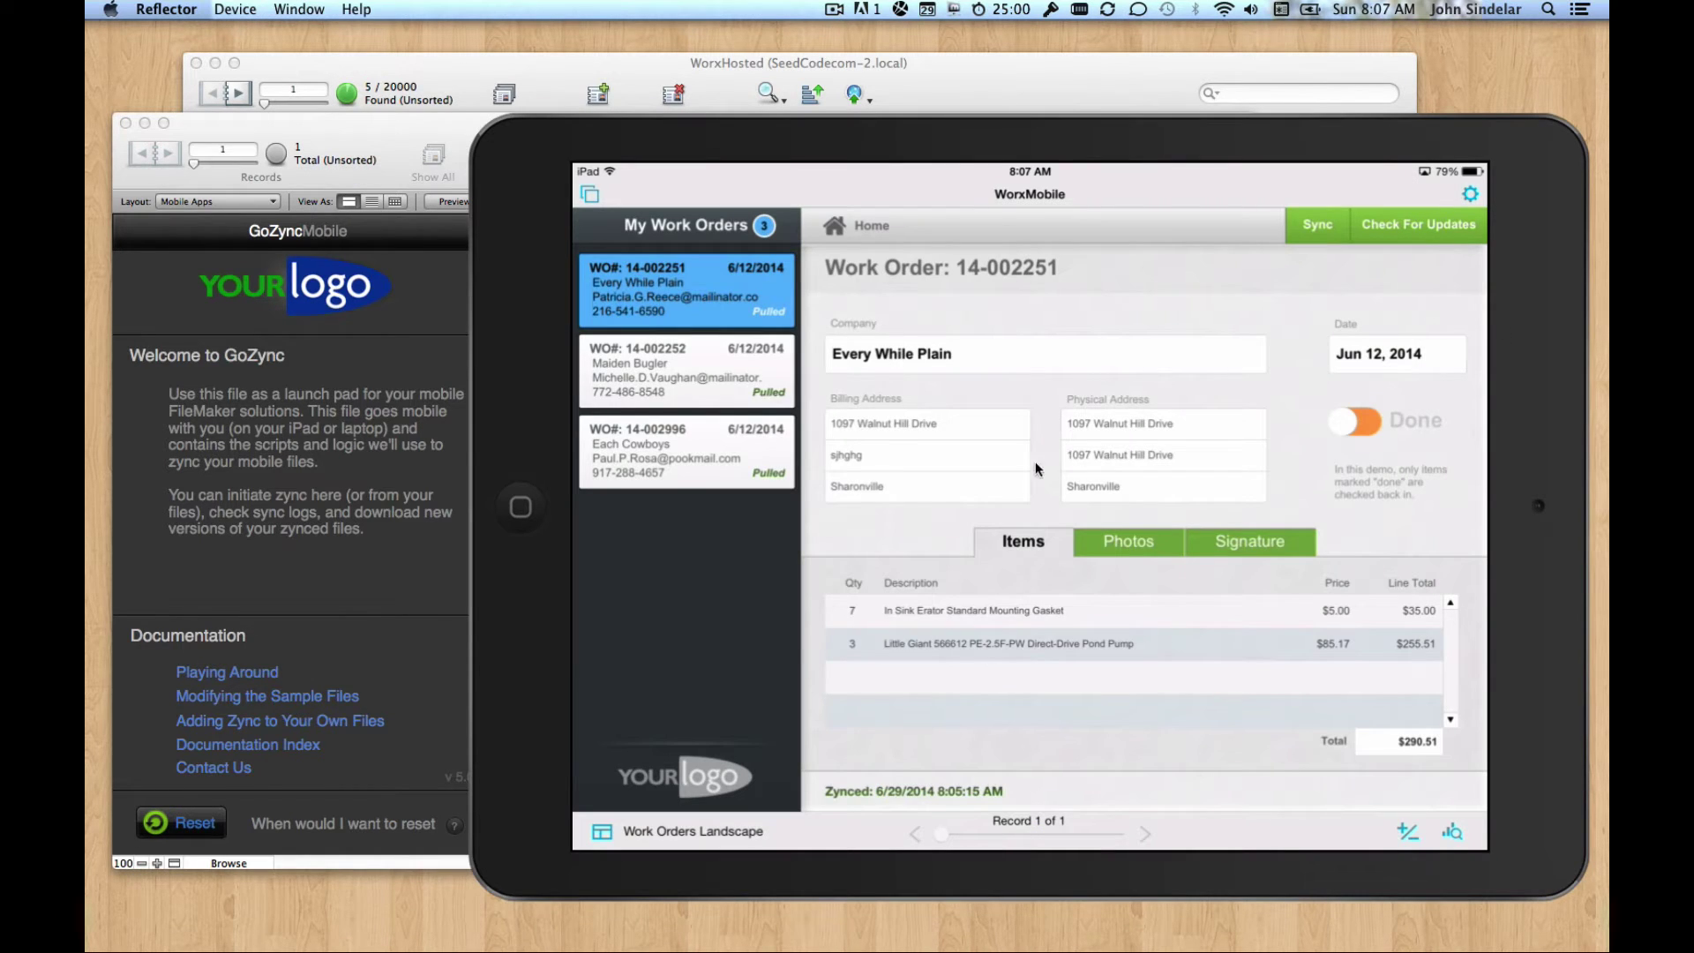
left_click(425, 336)
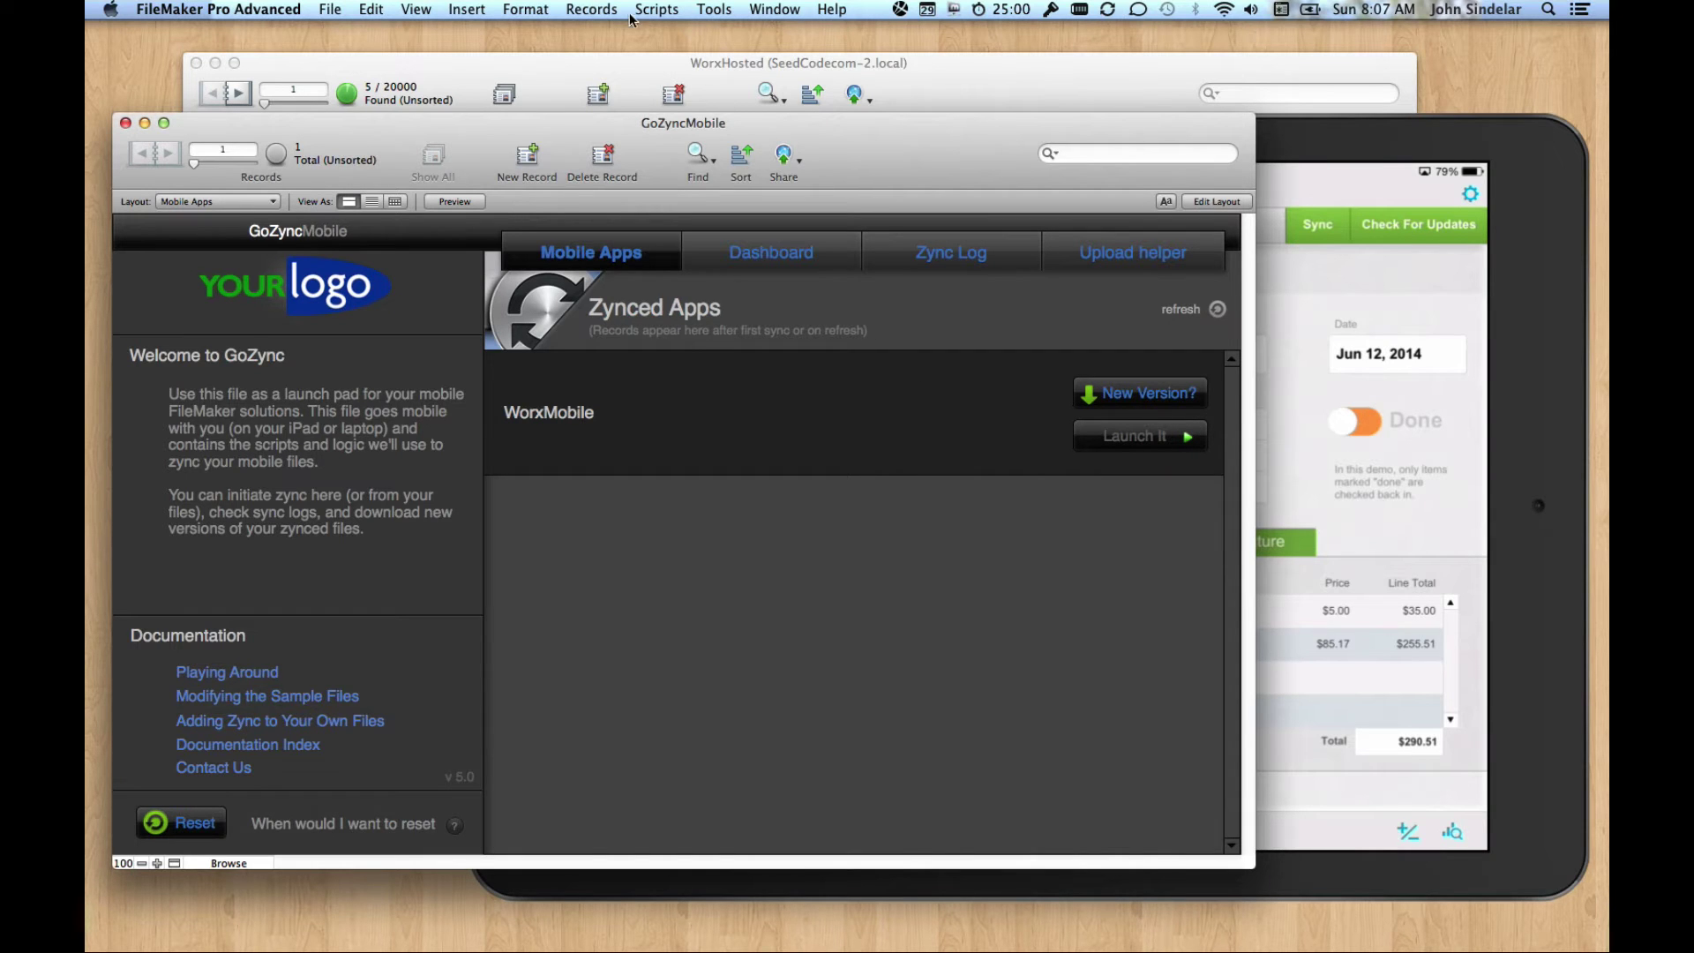
Open the Custom Field Mapping: Transformation and Hooks script and find the gzh_WorkOrders pull step setting Checked Out.
left_click(656, 9)
left_click(679, 30)
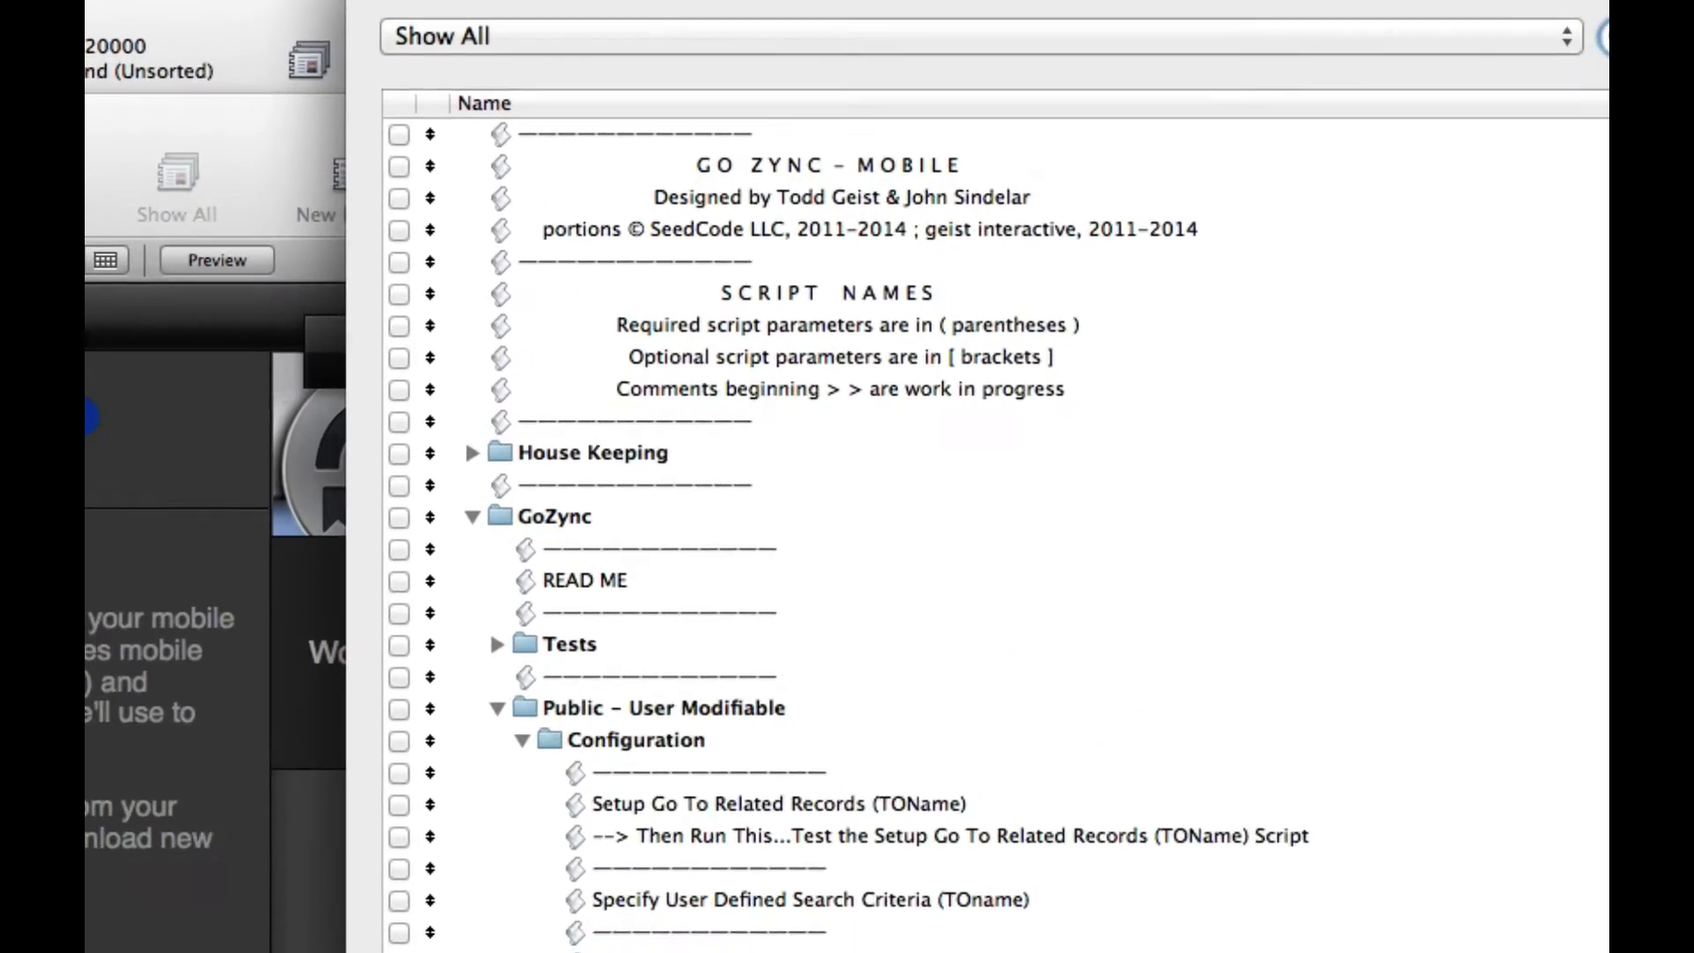
double_click(716, 611)
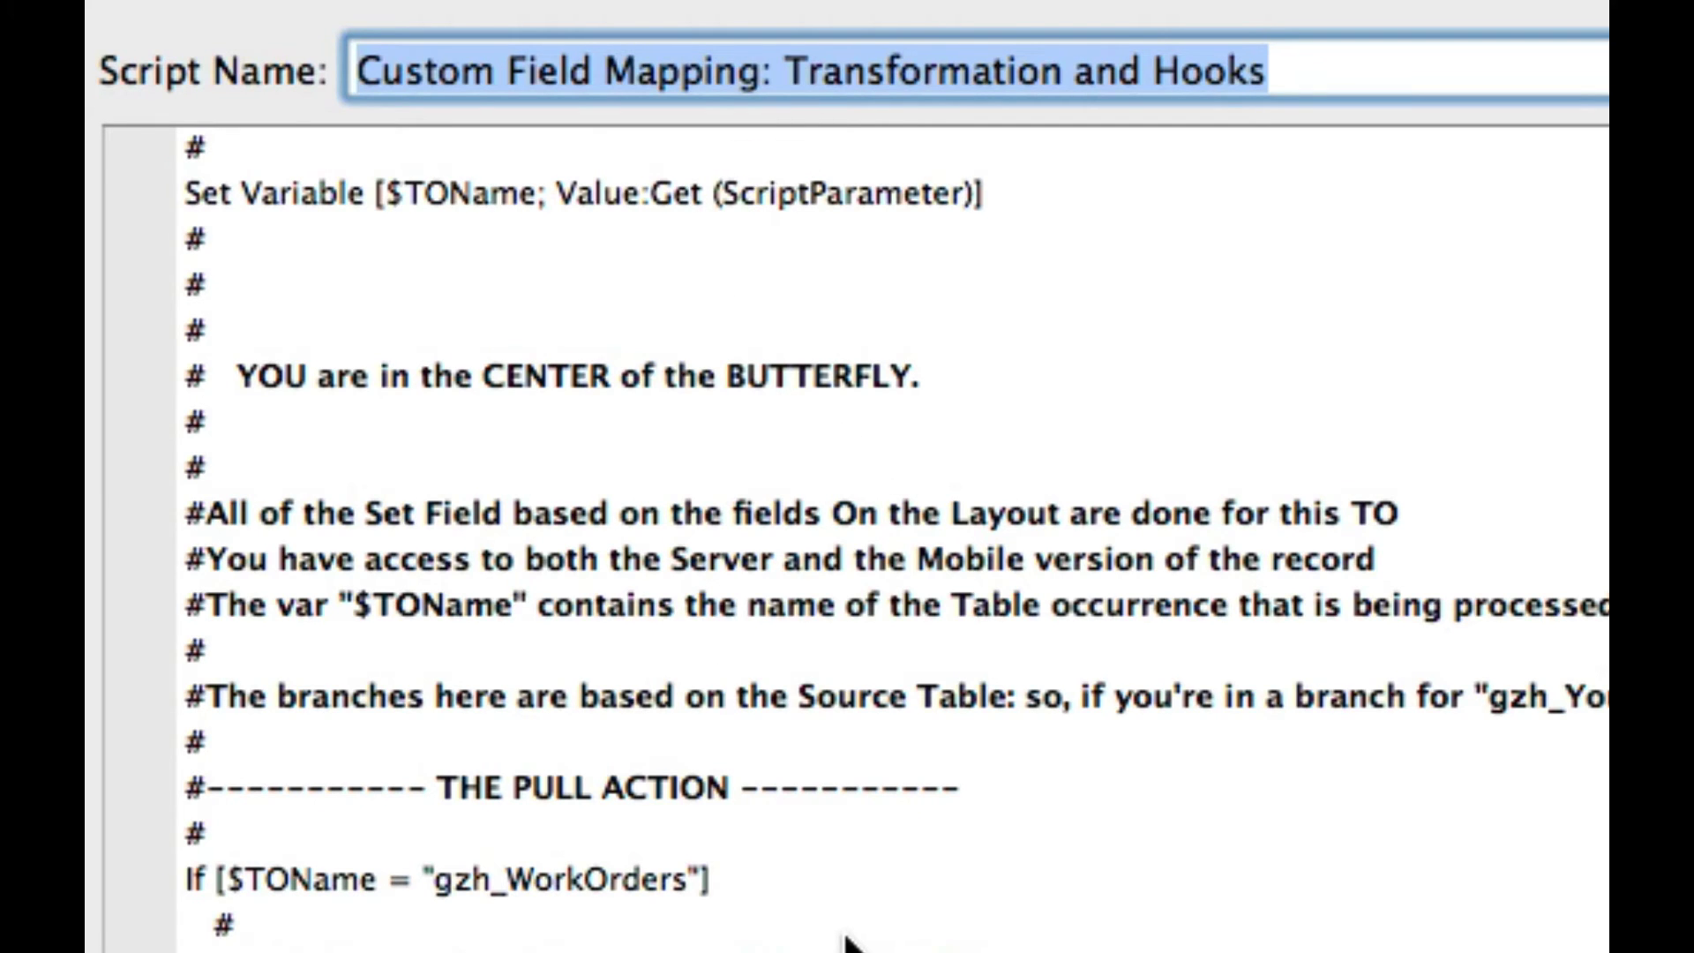
scroll(847, 942, "down", 3)
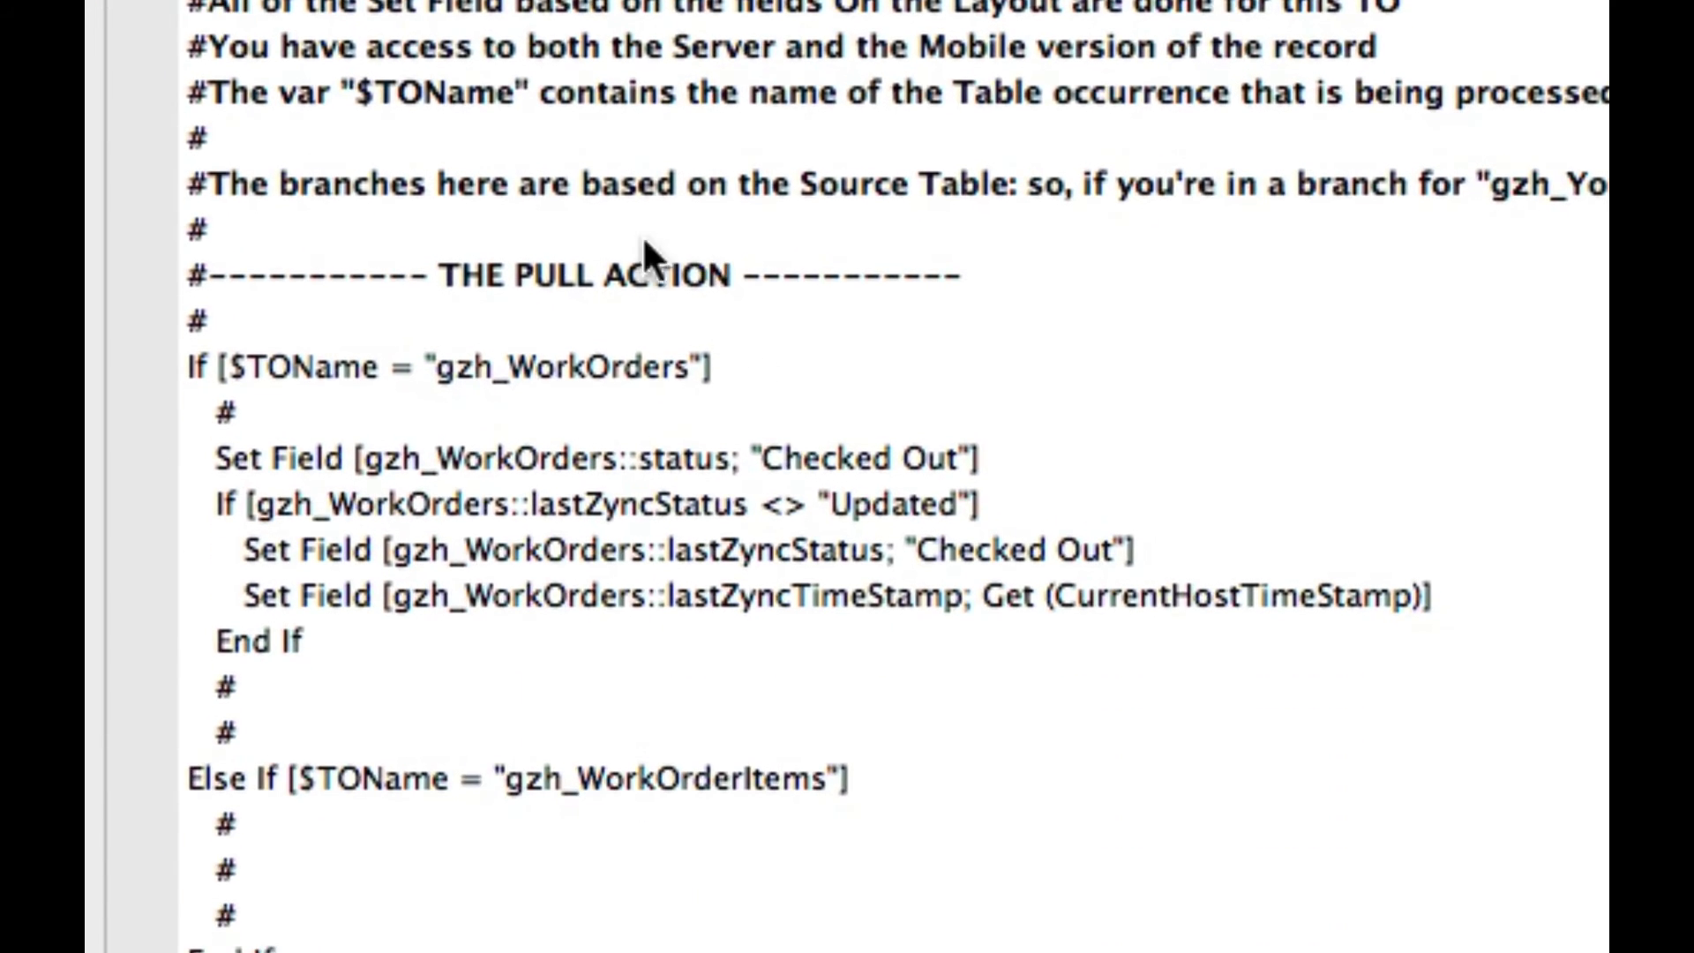
left_click(379, 363)
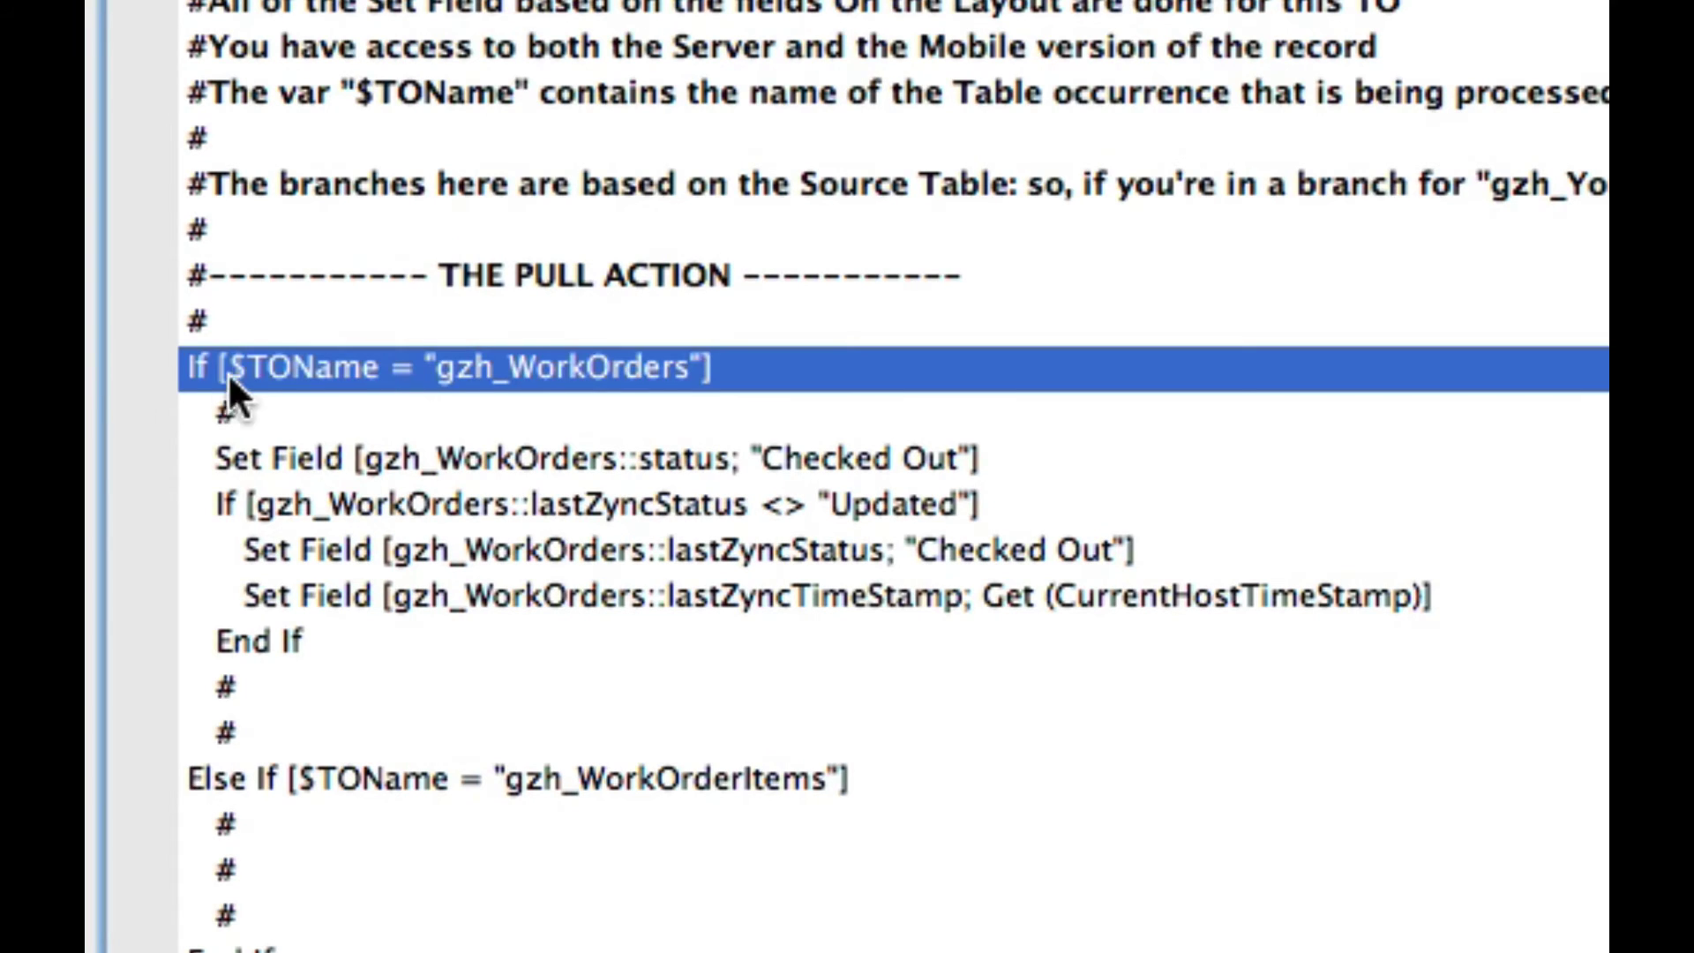
left_click(662, 450)
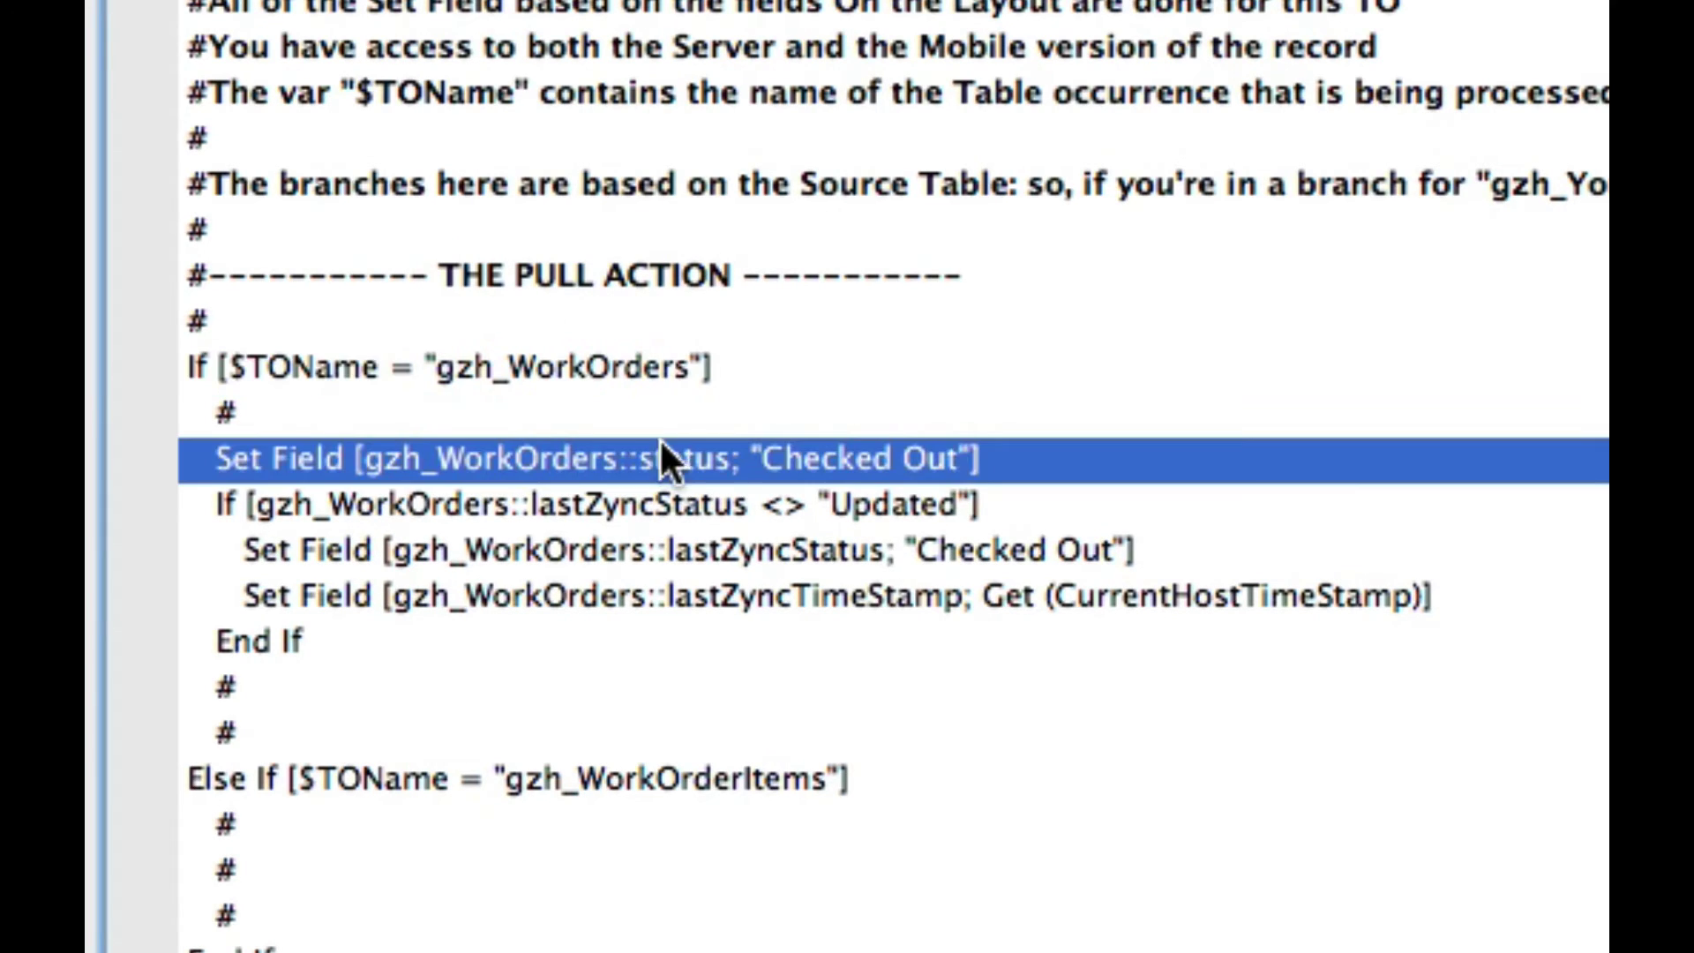
Review the push action: timestamp update, status Updated, the Done check and status Checked In.
scroll(1304, 632, "down", 5)
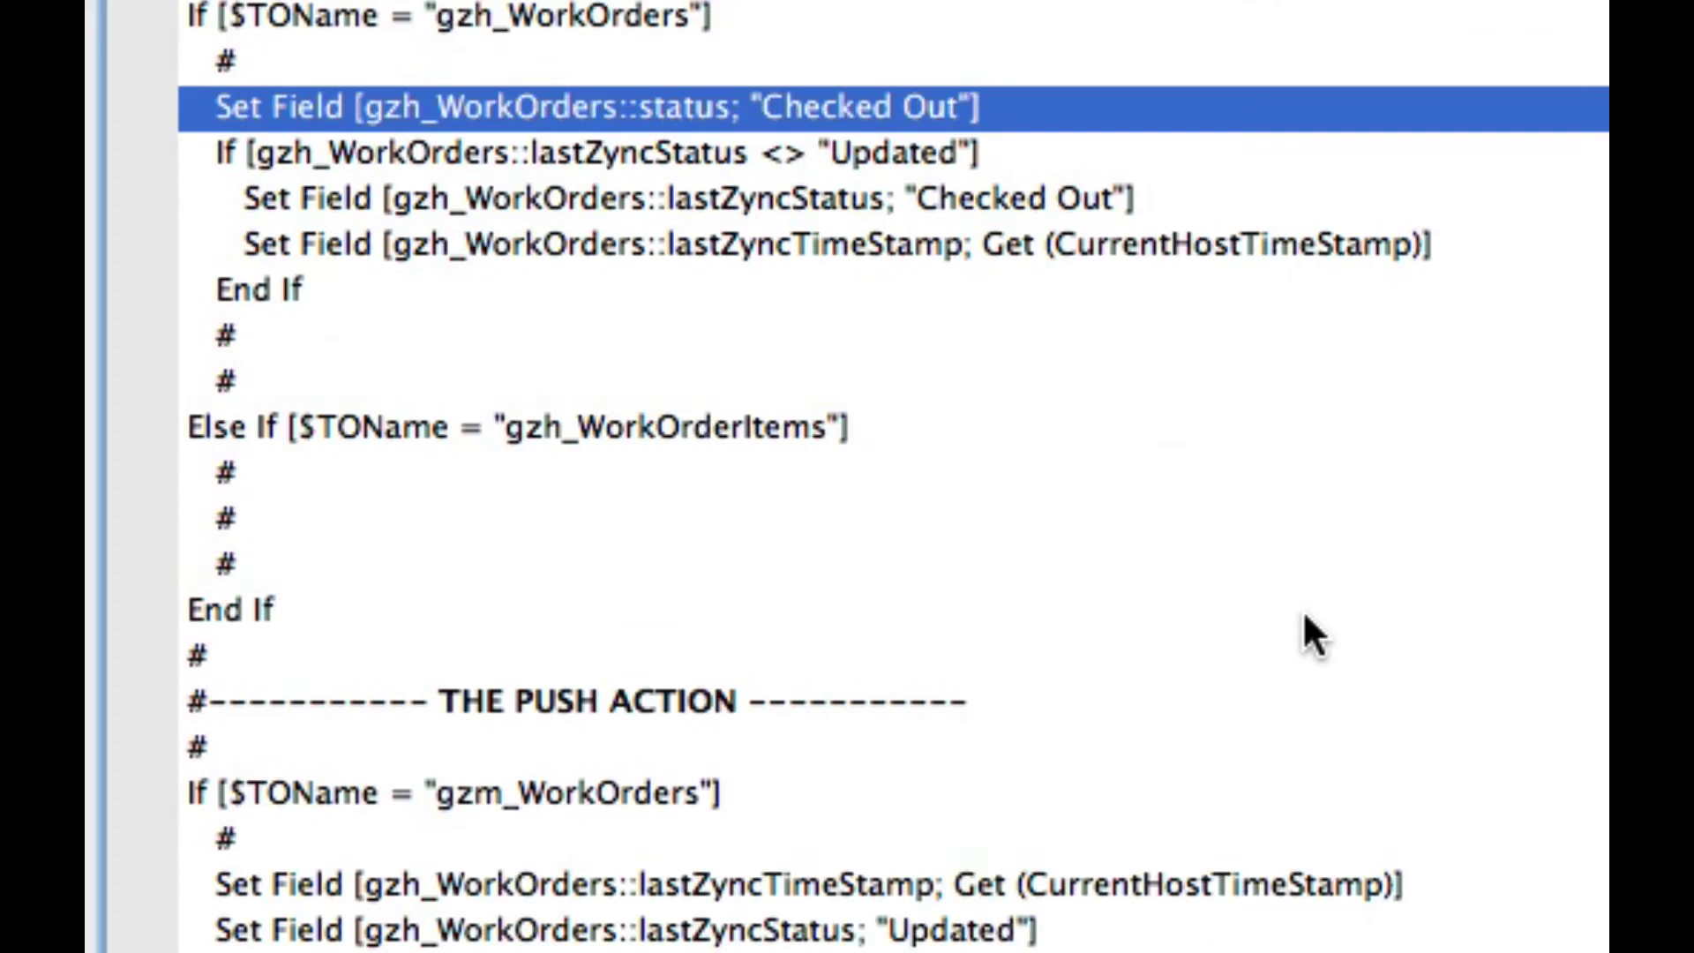
left_click(338, 462)
scroll(824, 367, "down", 2)
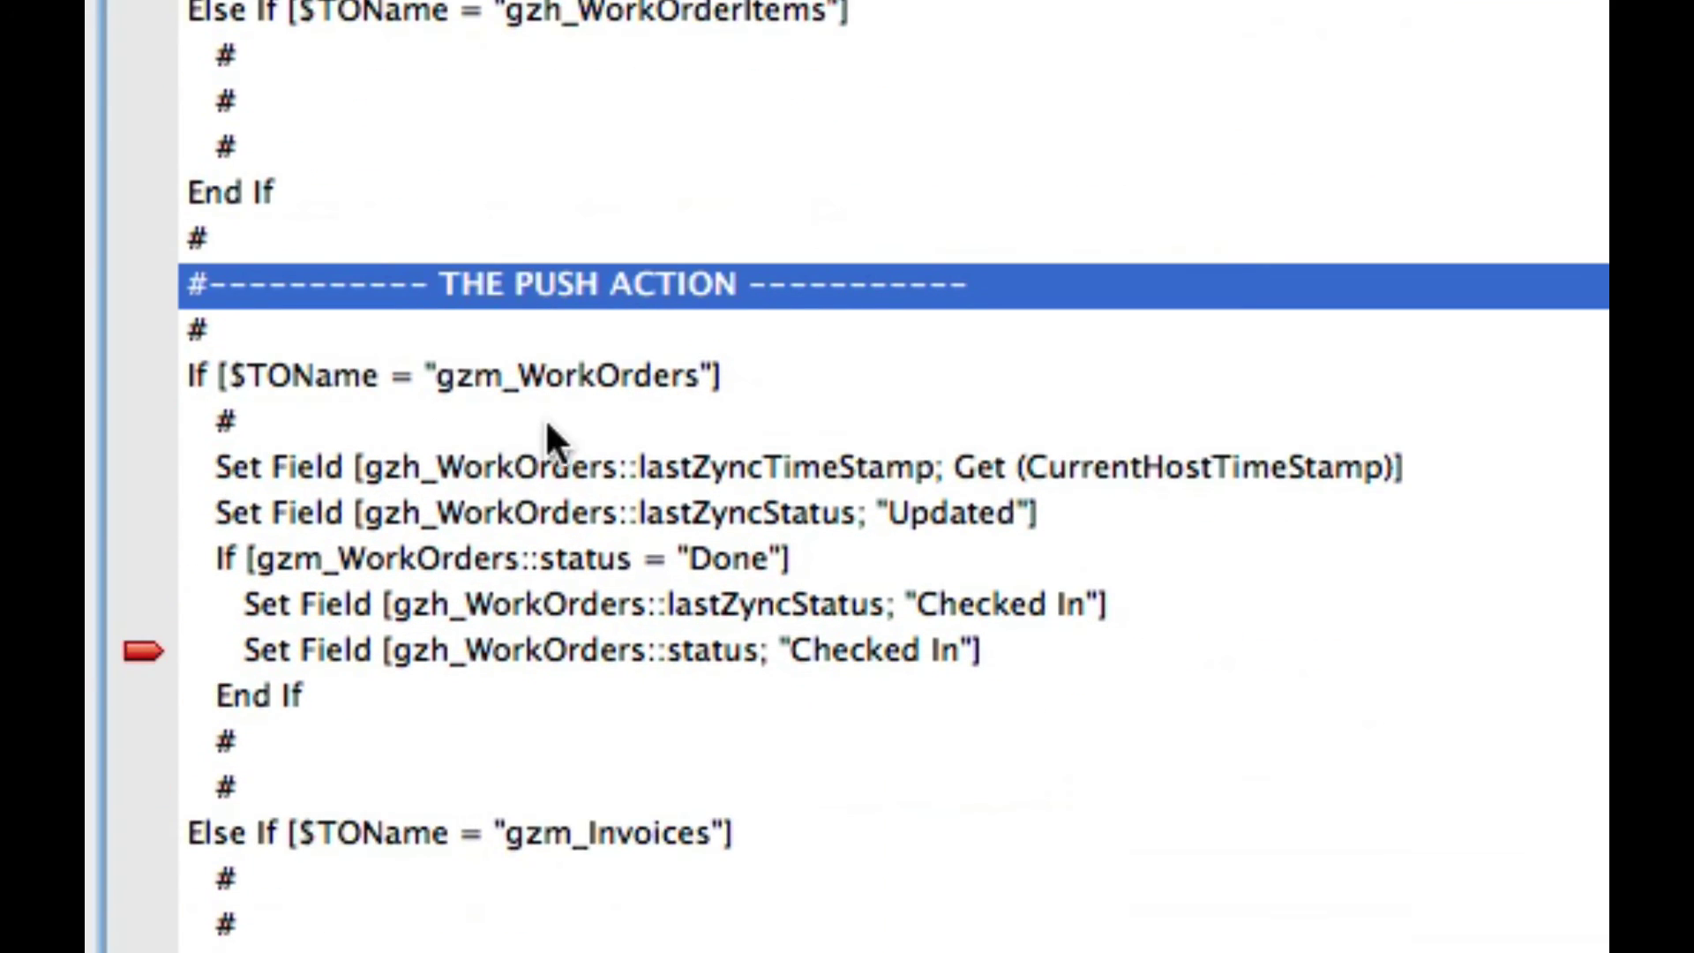
left_click(583, 452)
left_click(570, 521)
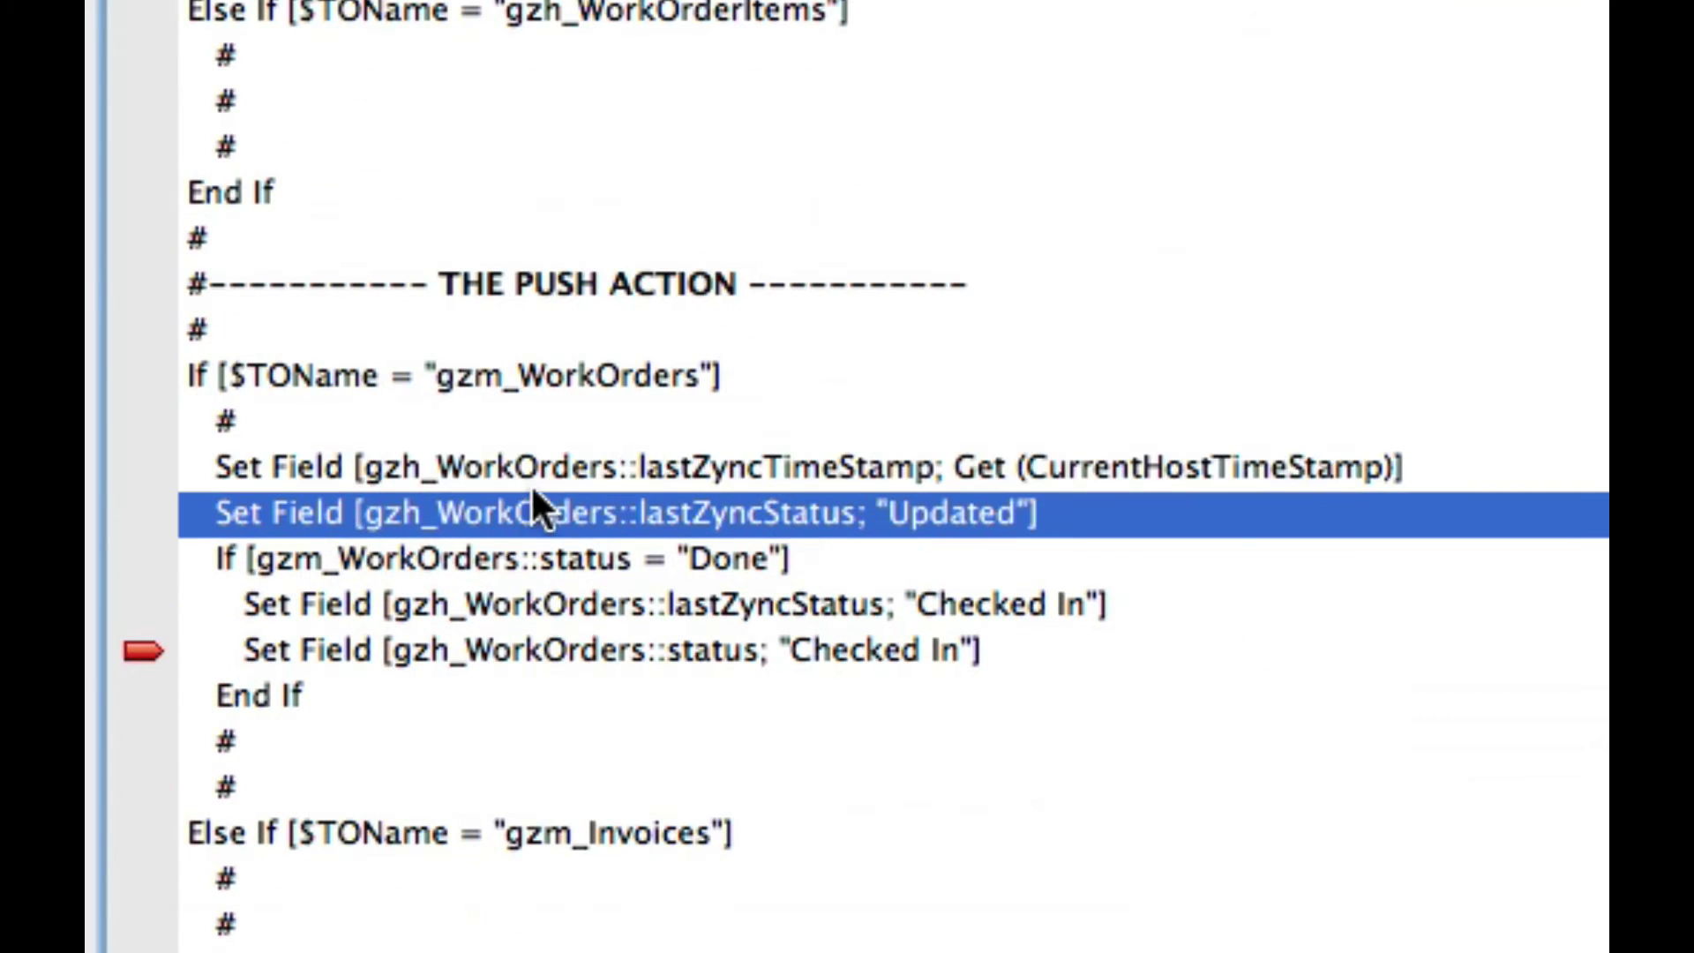
left_click(633, 547)
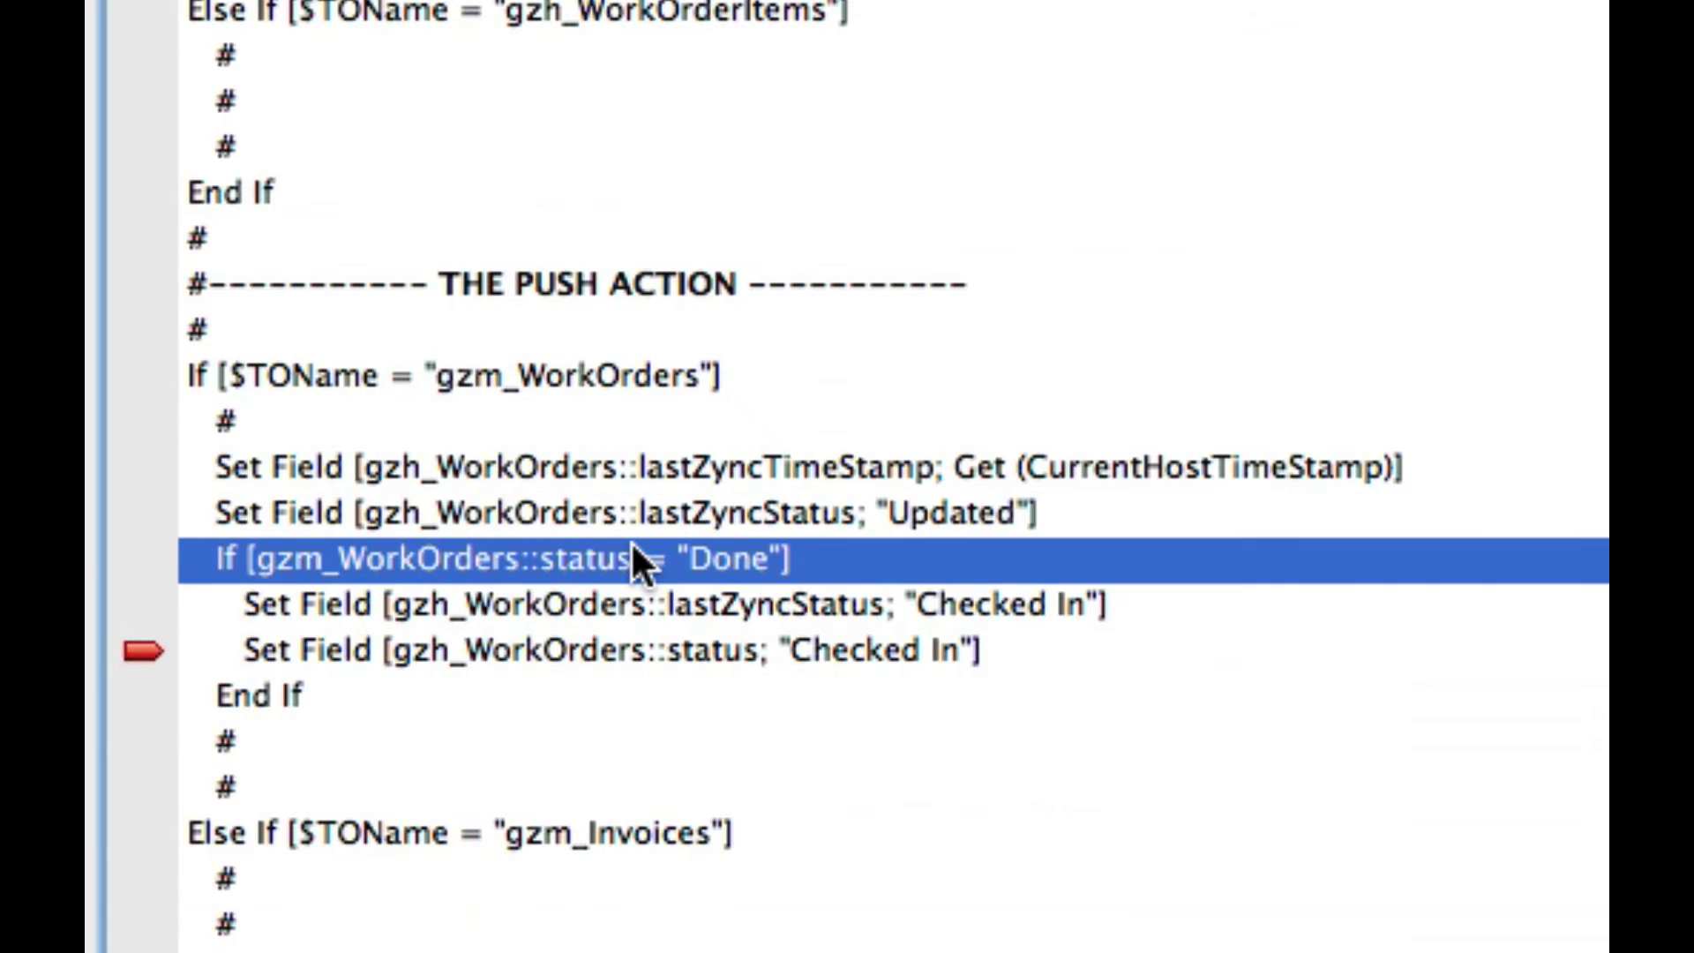
left_click(764, 605)
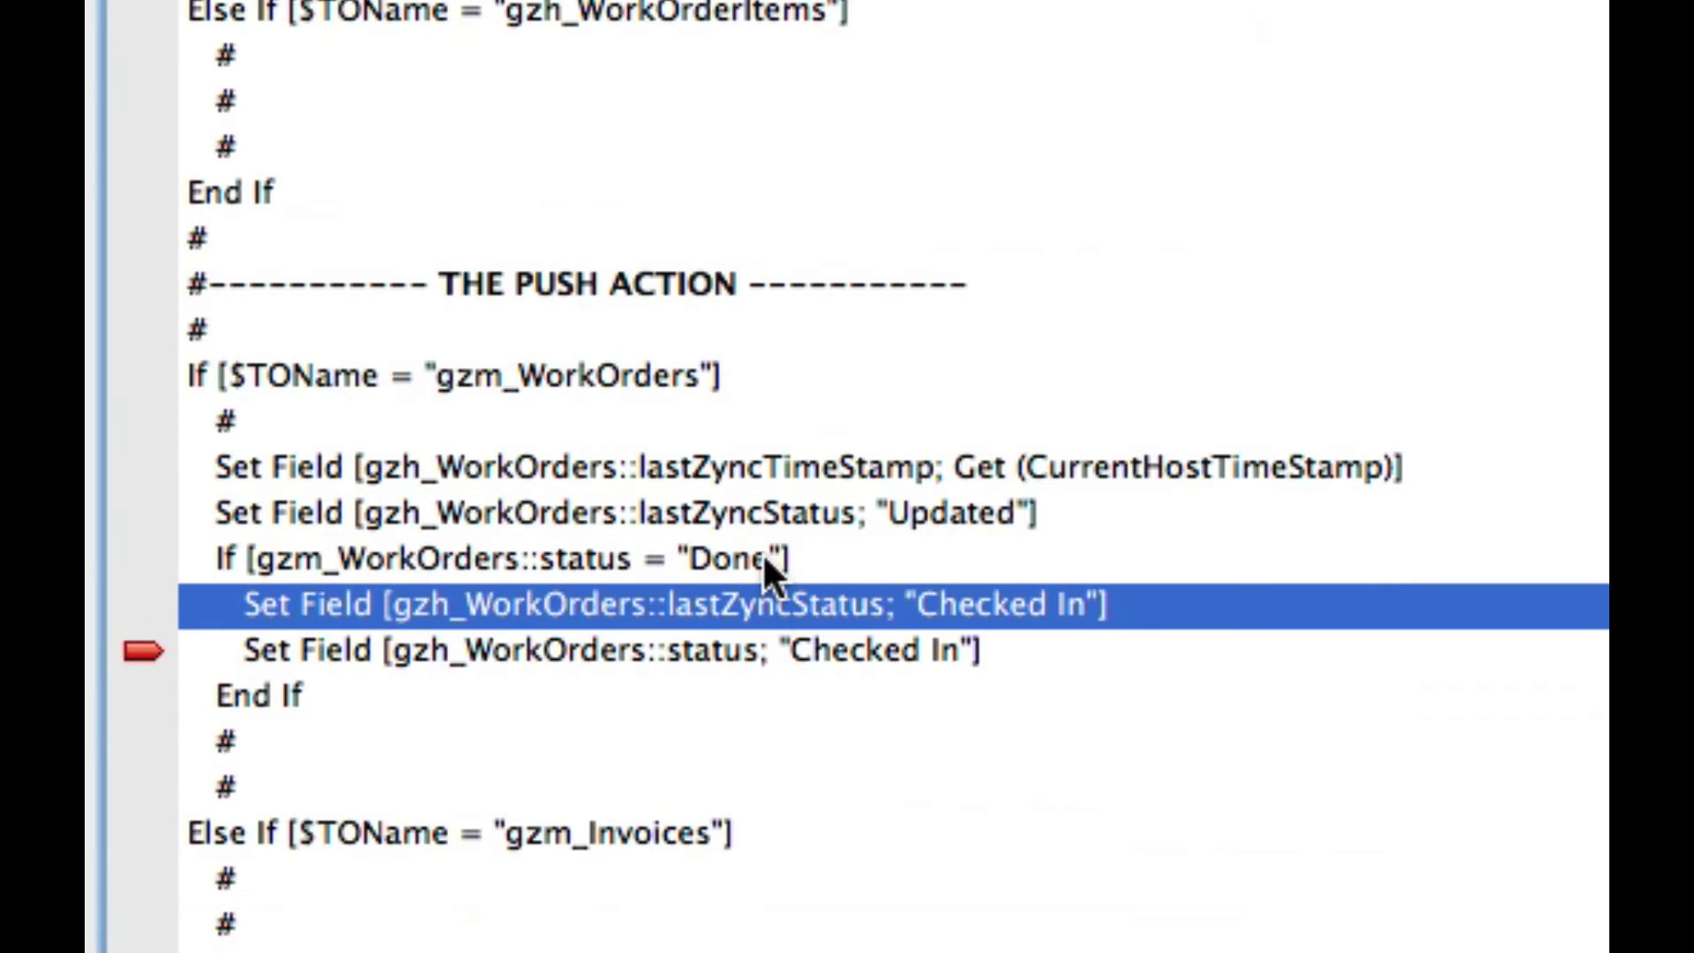
left_click(763, 556, "shift")
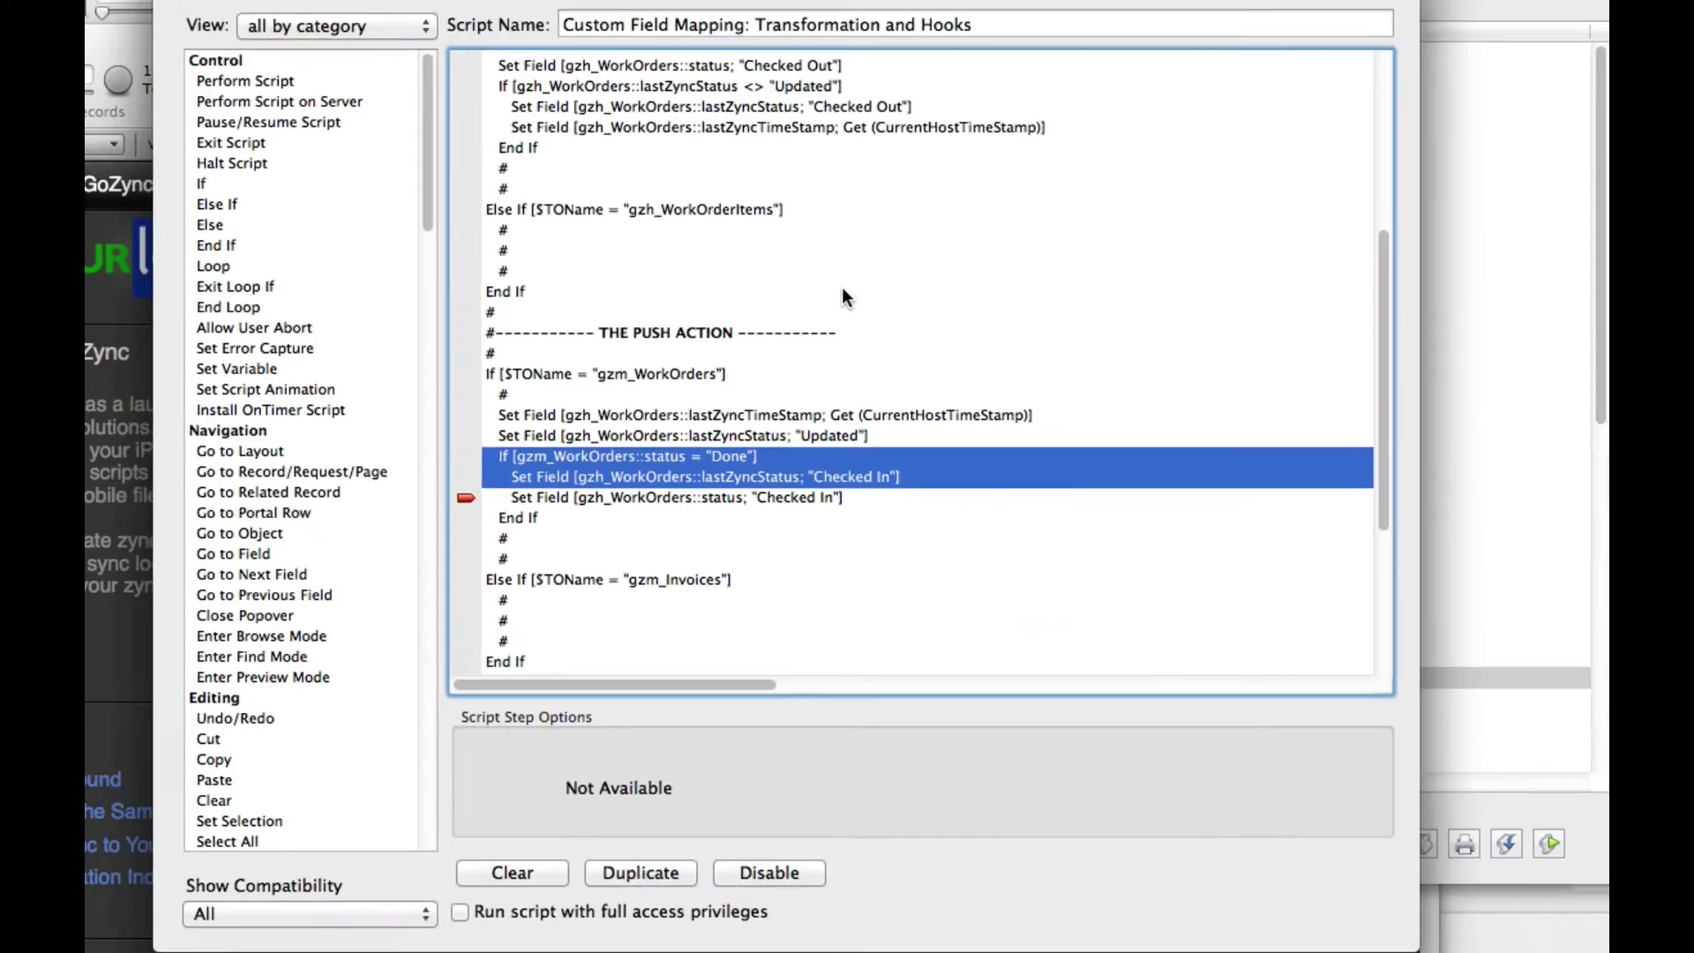
Recheck the Done condition, glance at the iPad mirror, then show the Checked In step's options.
left_click(917, 192)
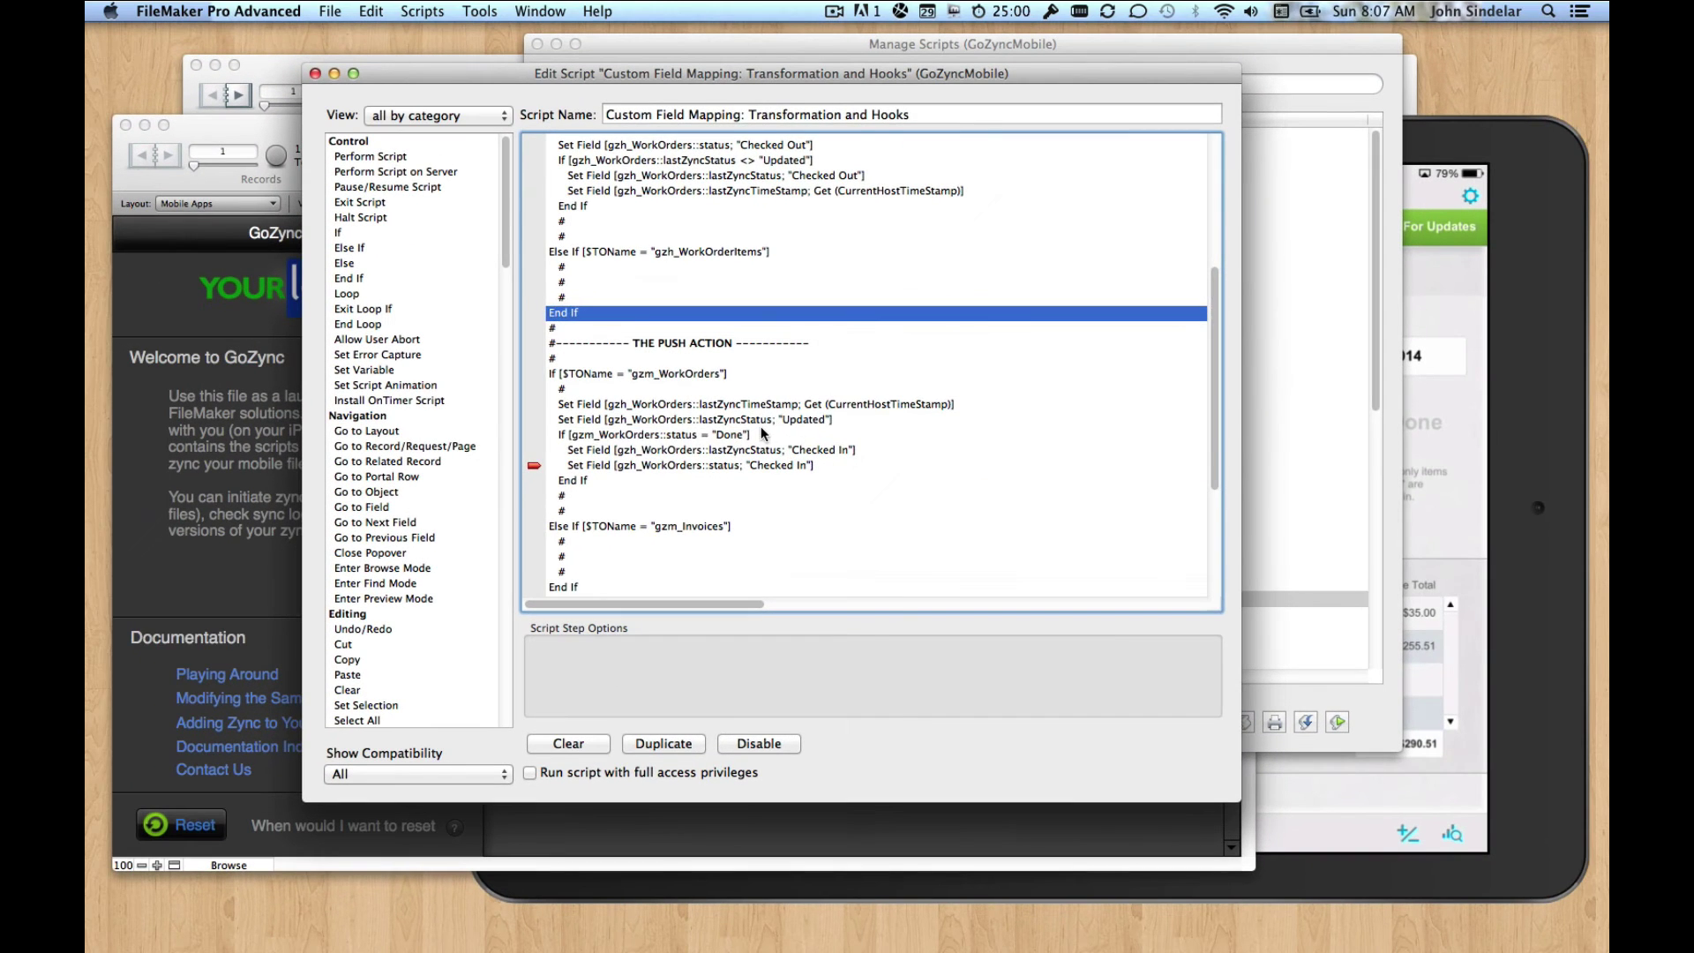
left_click(764, 434)
left_click(1420, 421)
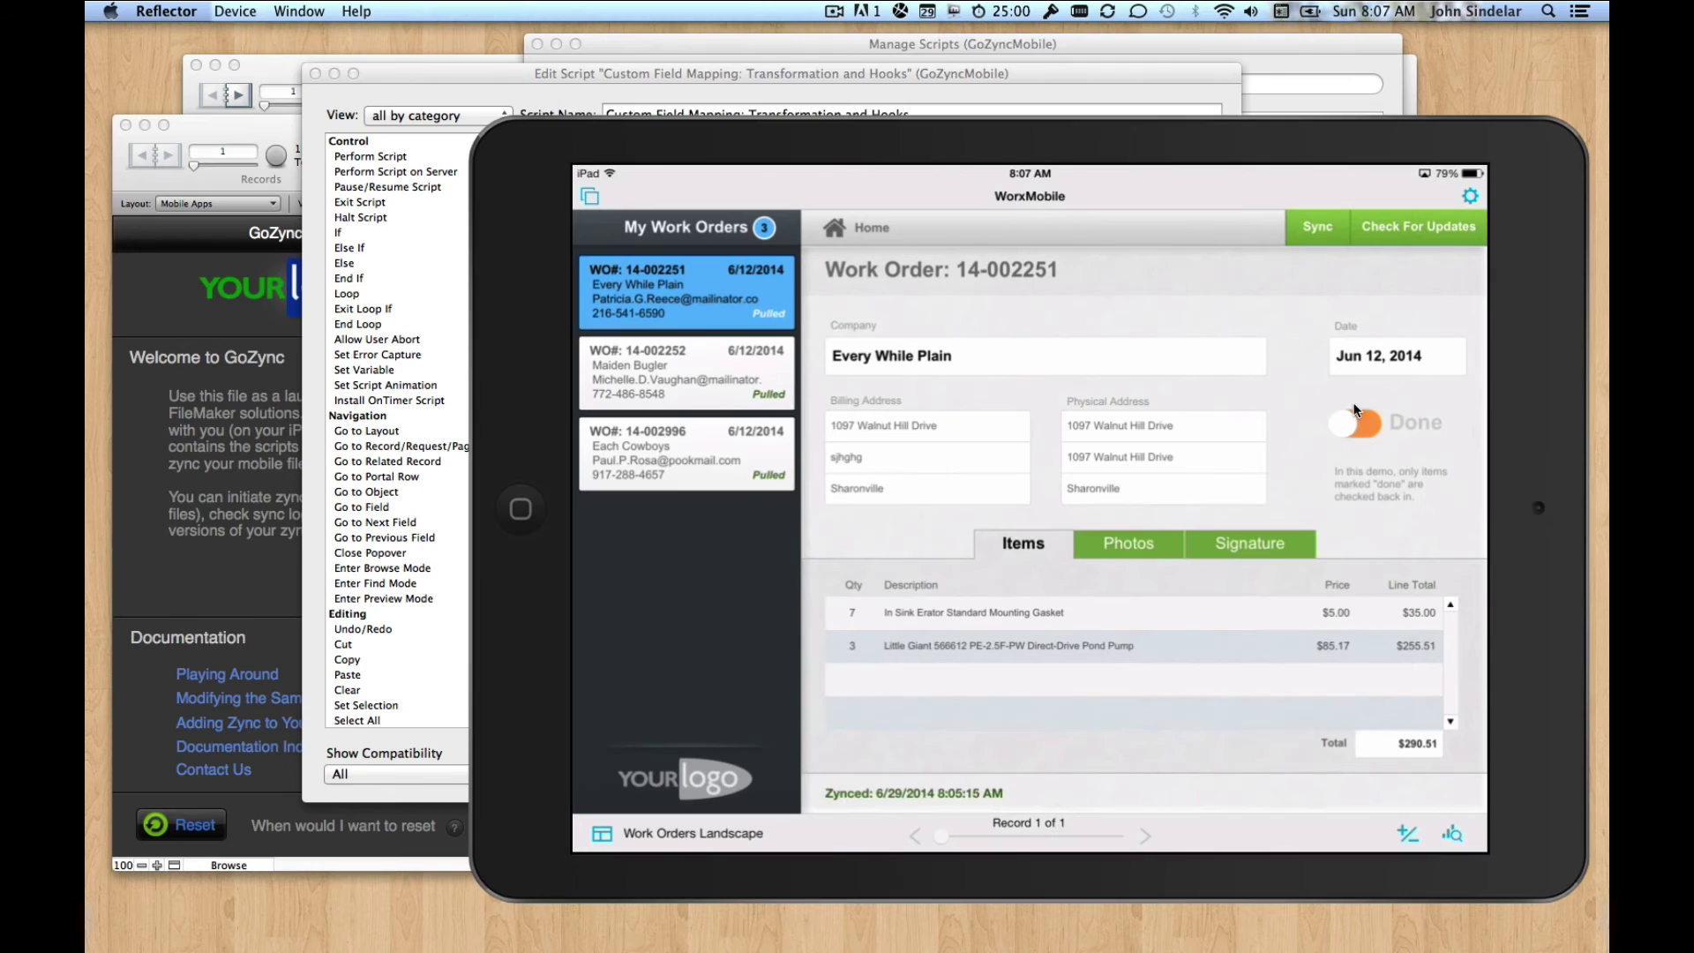
left_click(1062, 82)
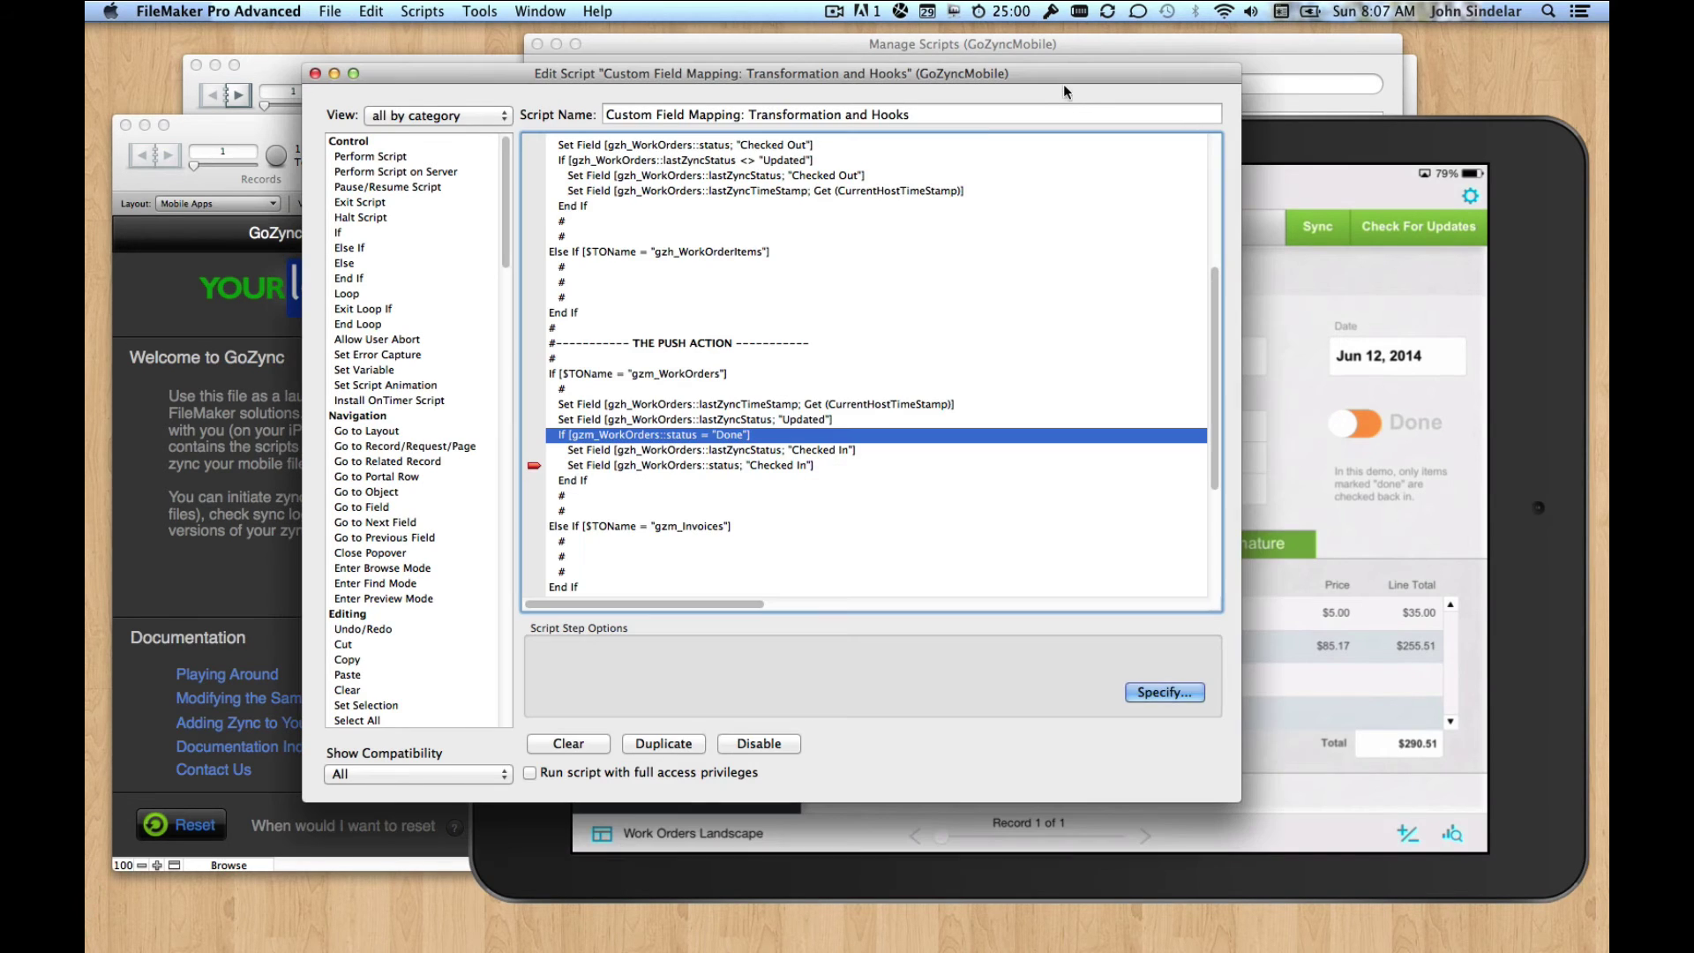
left_click(748, 450)
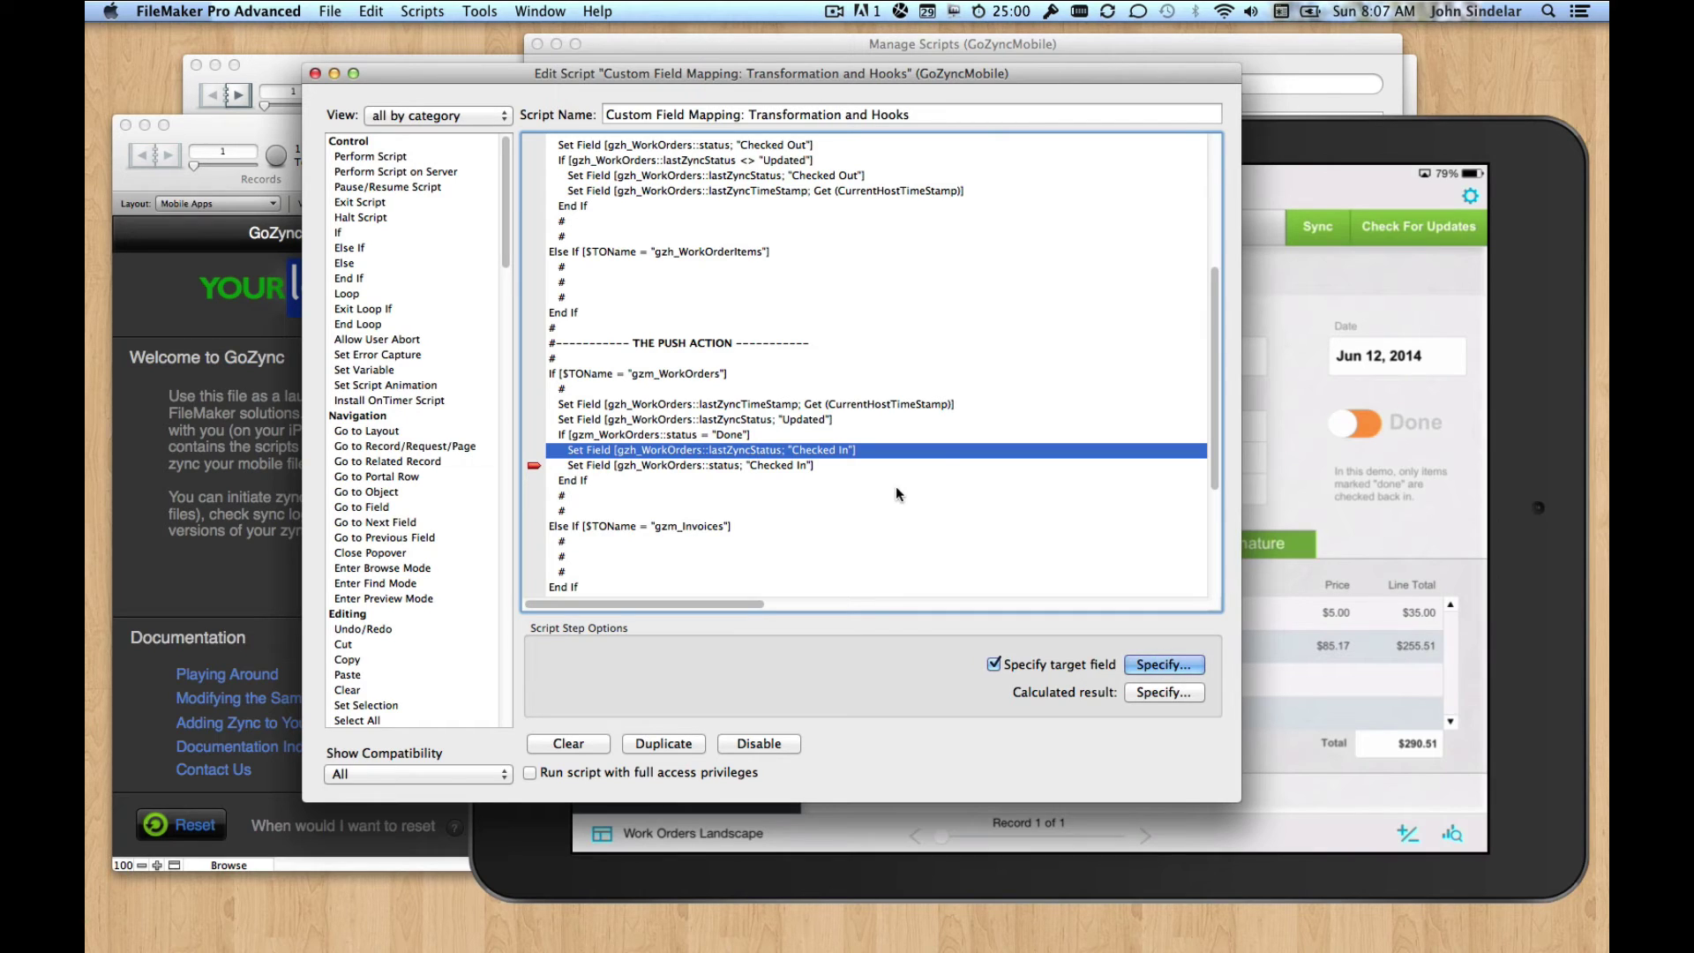
Close the script editor, rearrange the GoZyncMobile and iPad mirror windows, and bring WorxHosted forward on the left.
left_click(315, 74)
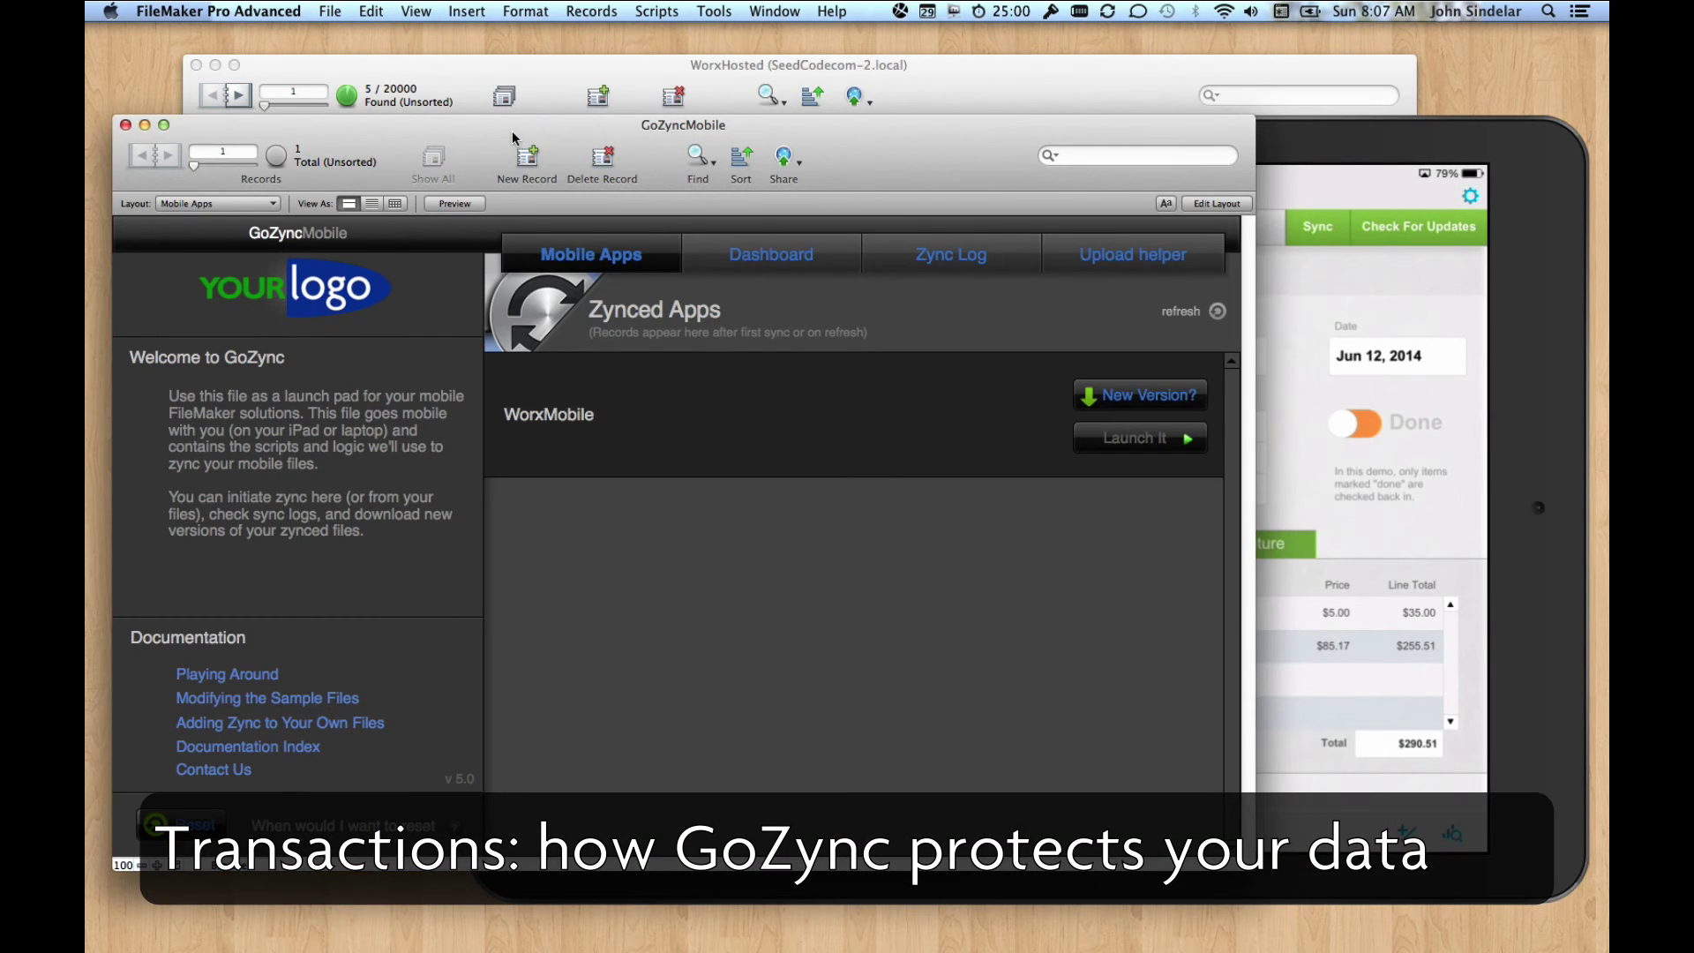
left_click_drag(512, 131, 523, 103)
left_click(1309, 146)
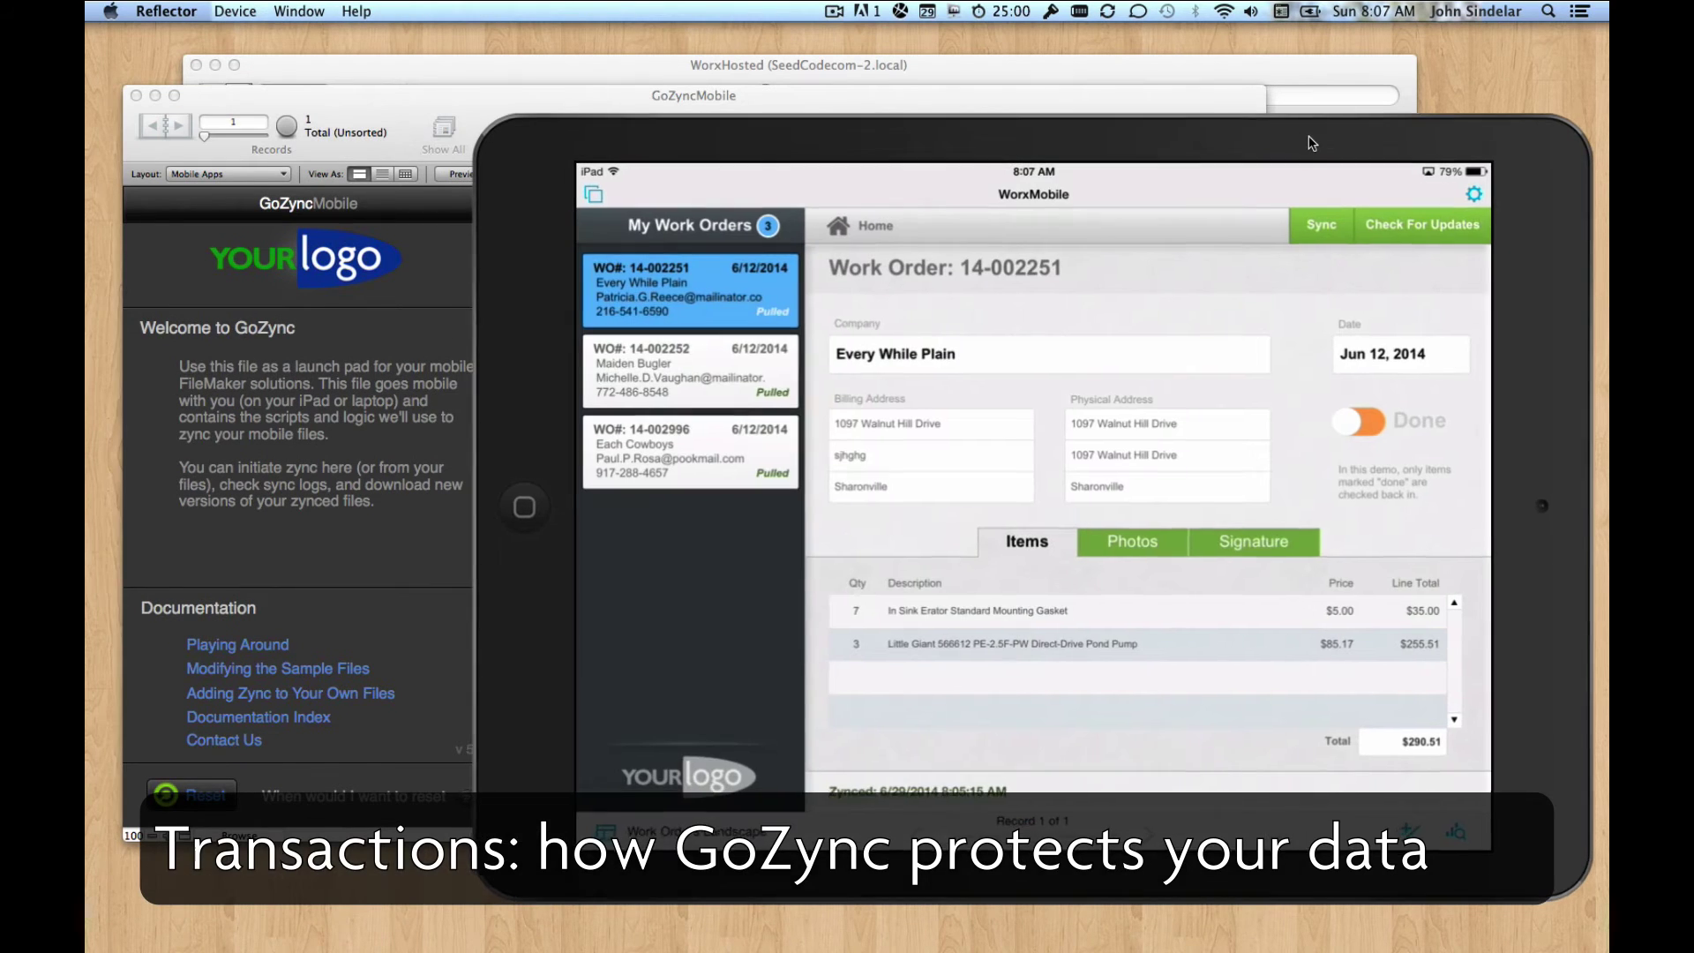
left_click_drag(1310, 150, 1307, 157)
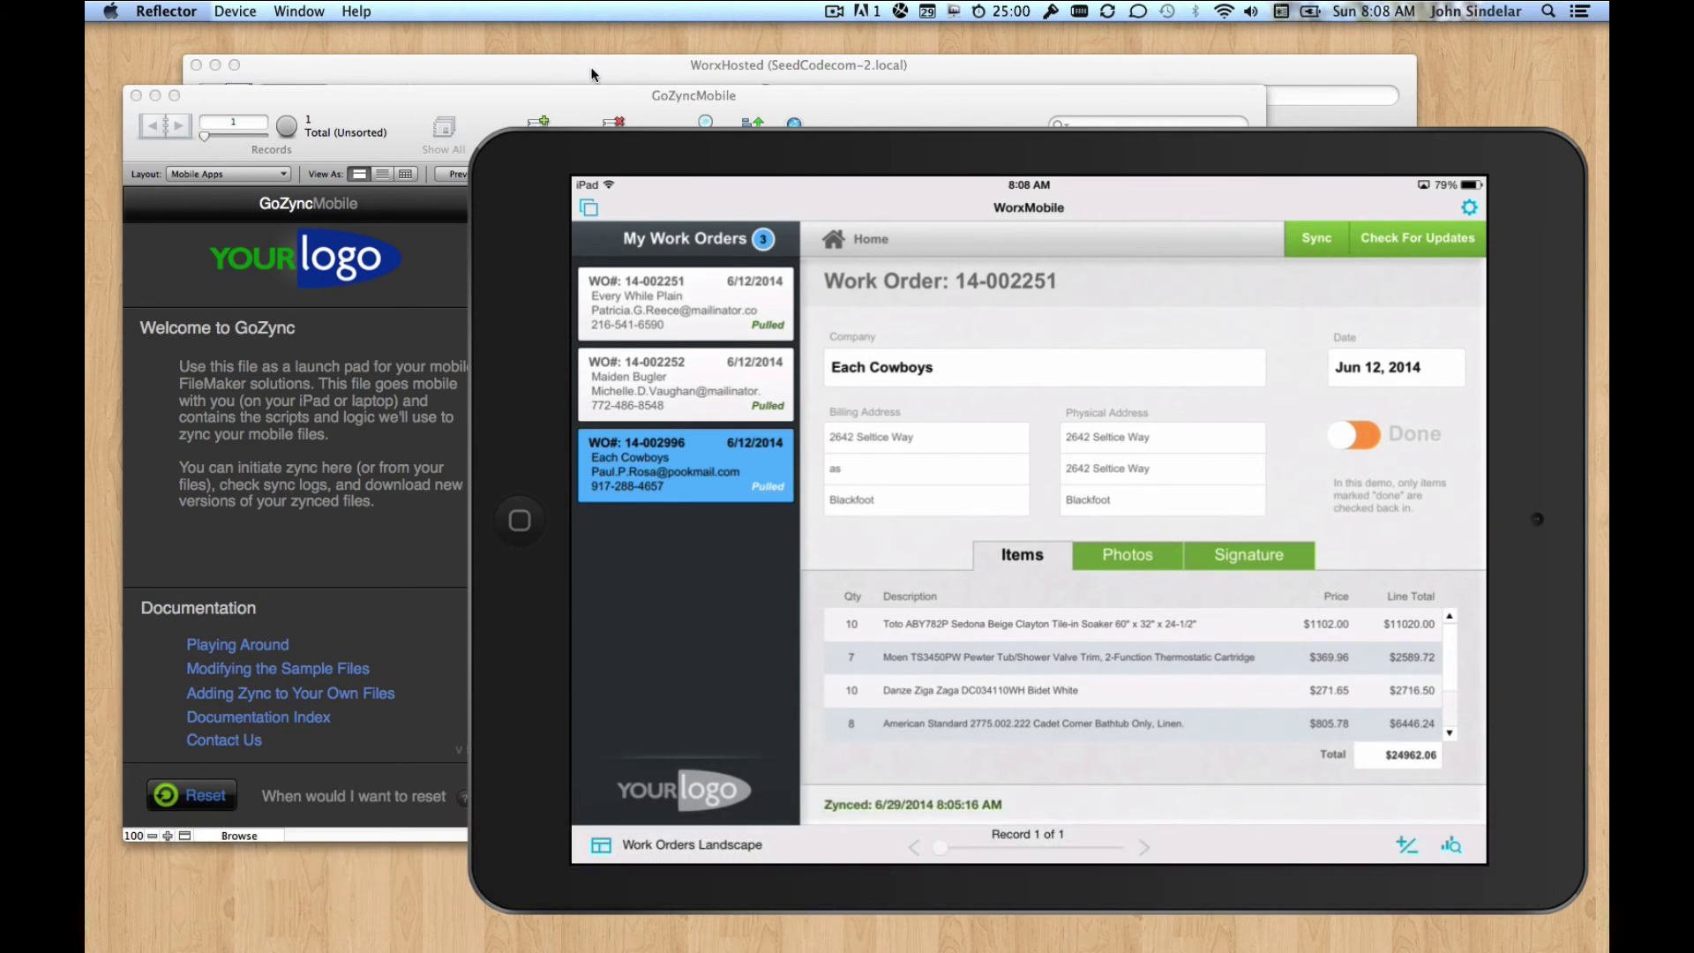
left_click(588, 67)
left_click_drag(473, 71, 413, 71)
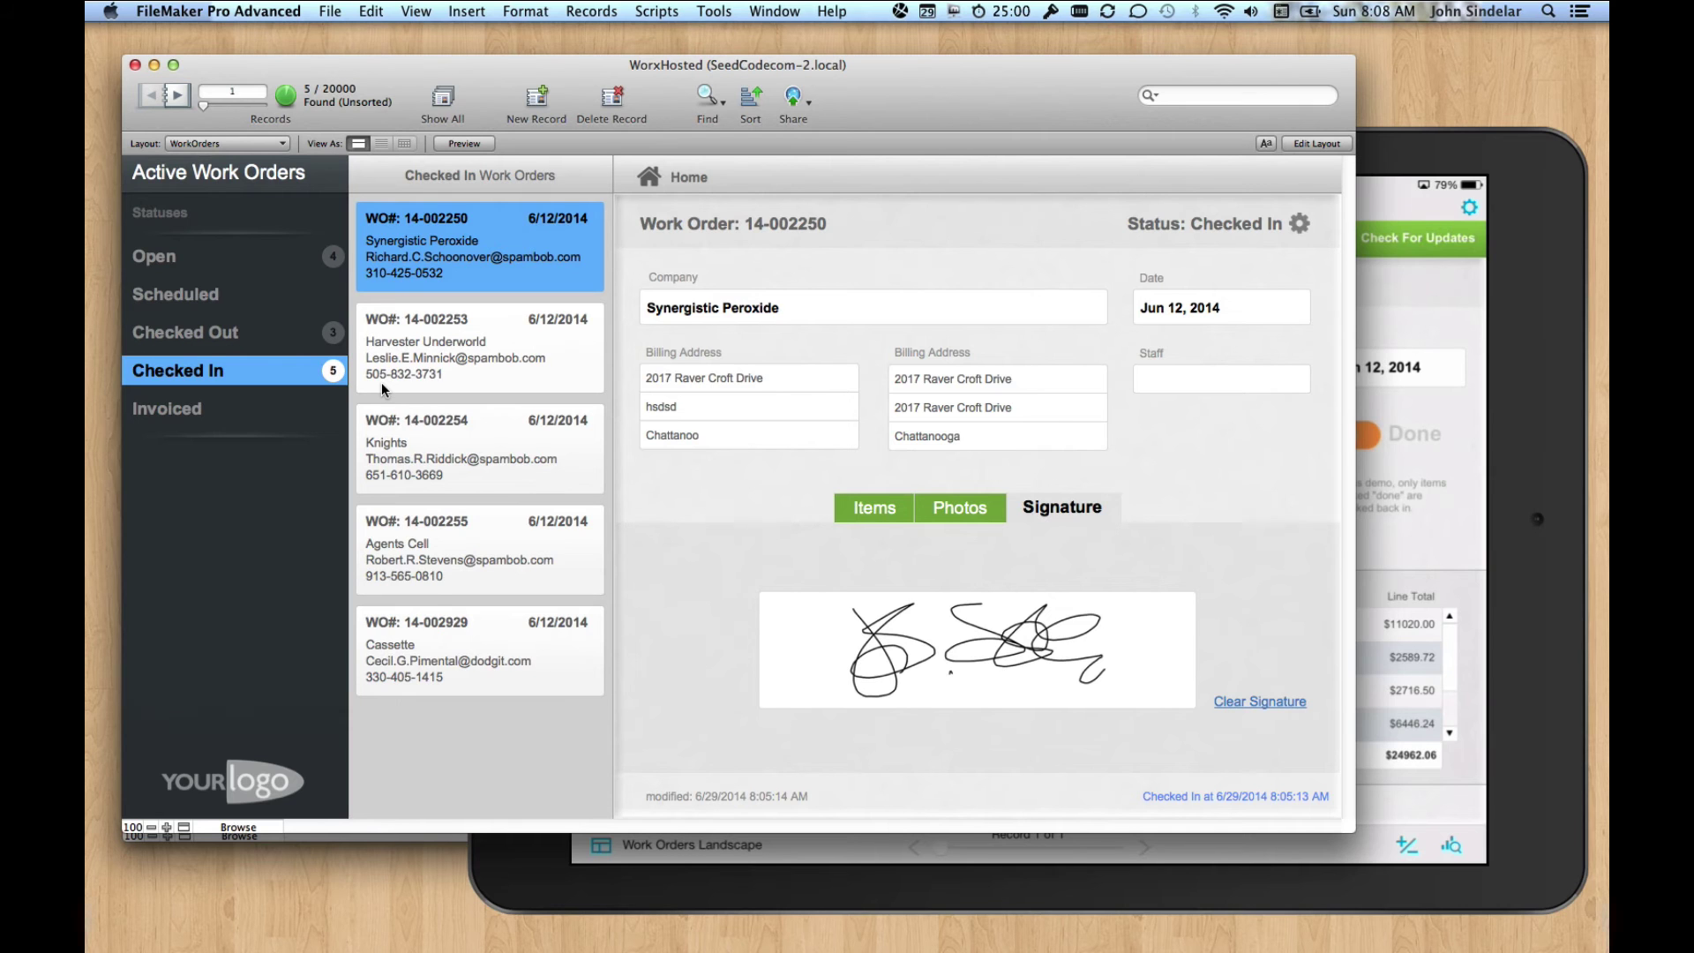
Bring up the GoZyncHosted window via Window > Show Window and reposition it.
left_click(770, 11)
mouse_move(804, 52)
left_click(1147, 52)
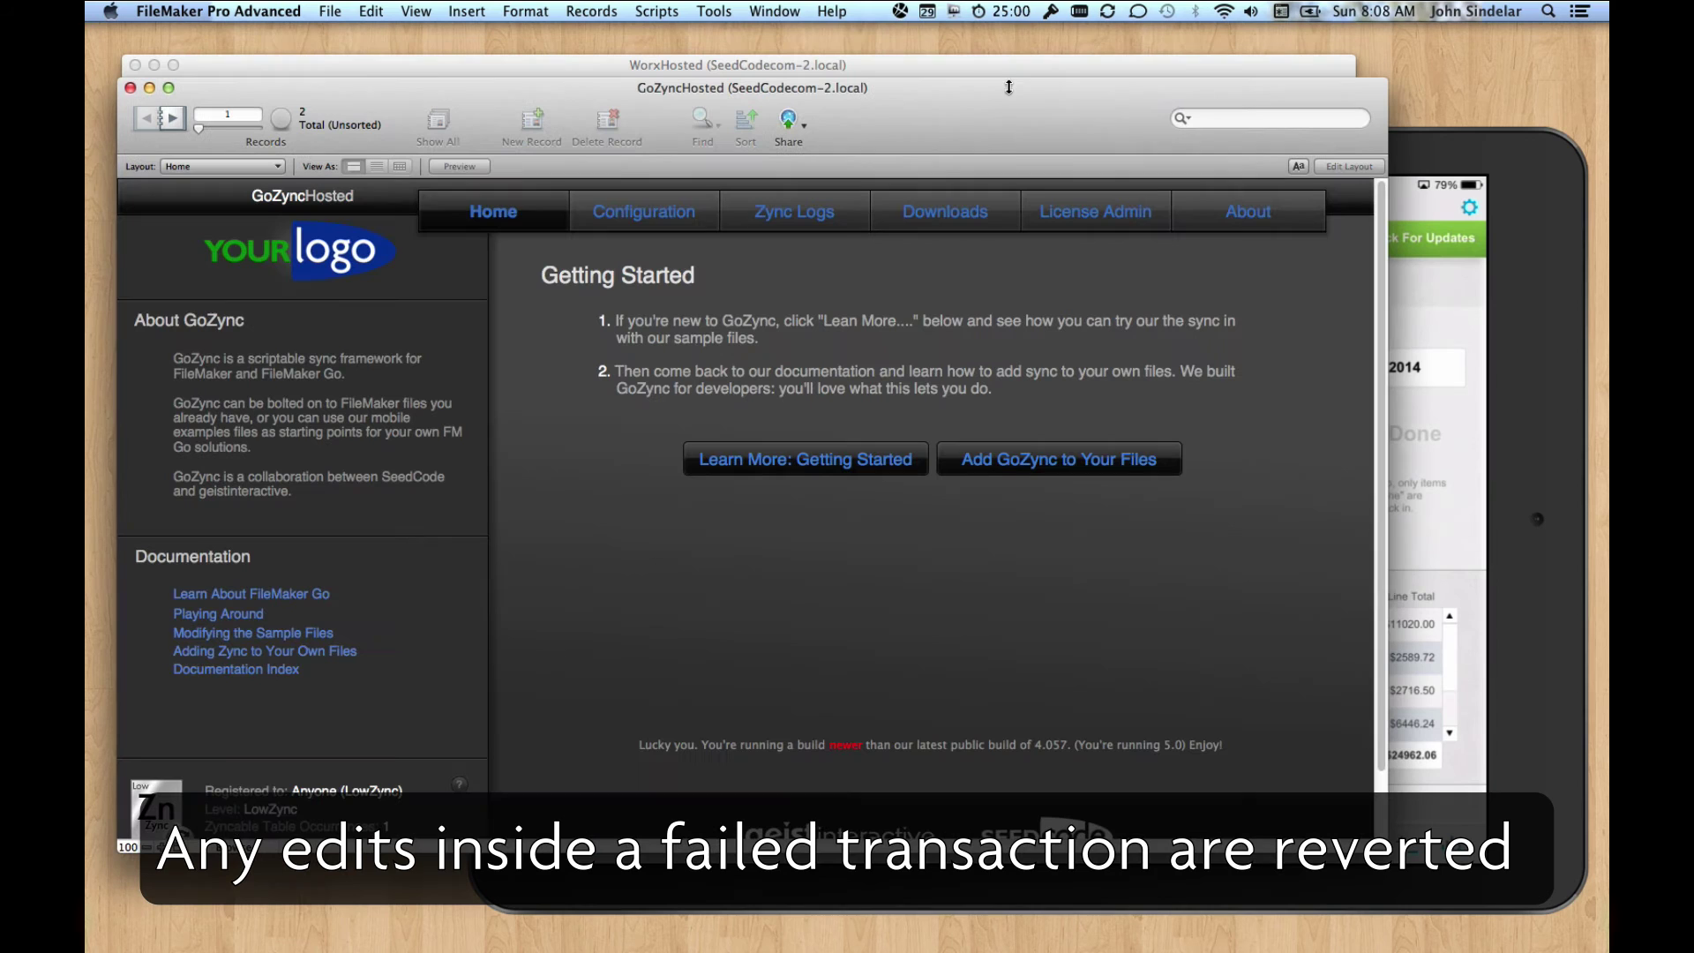
left_click_drag(583, 87, 571, 54)
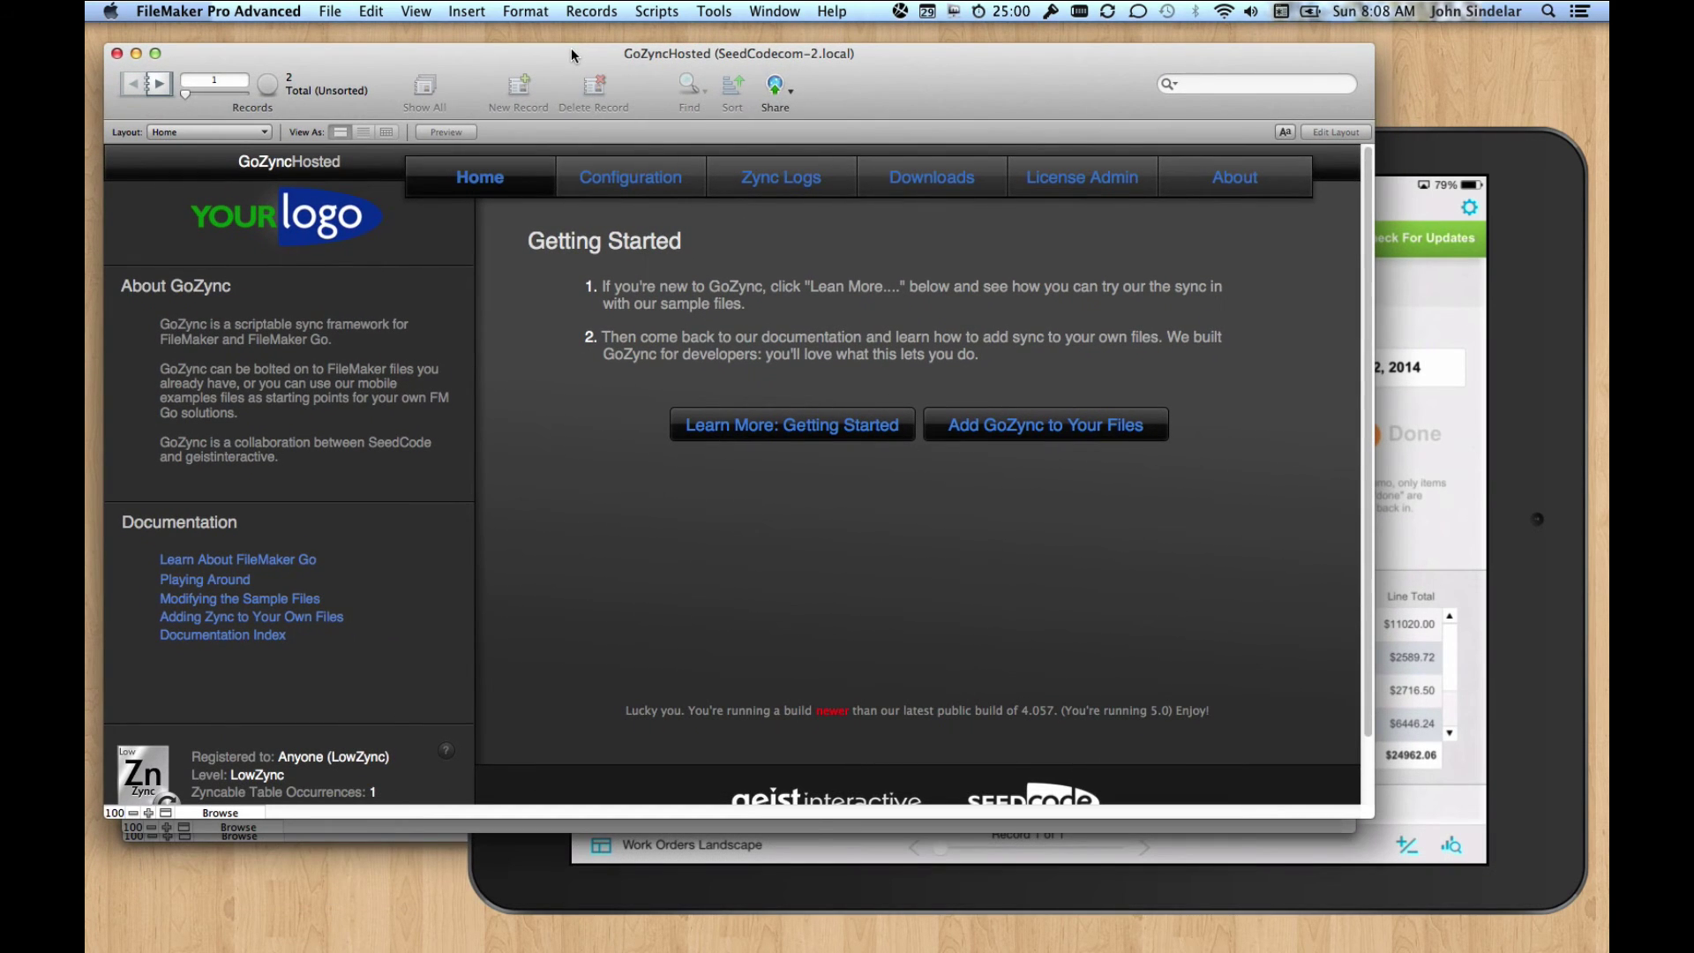
On the Configuration page, inspect then dismiss the WorkOrders layout check details.
left_click(631, 187)
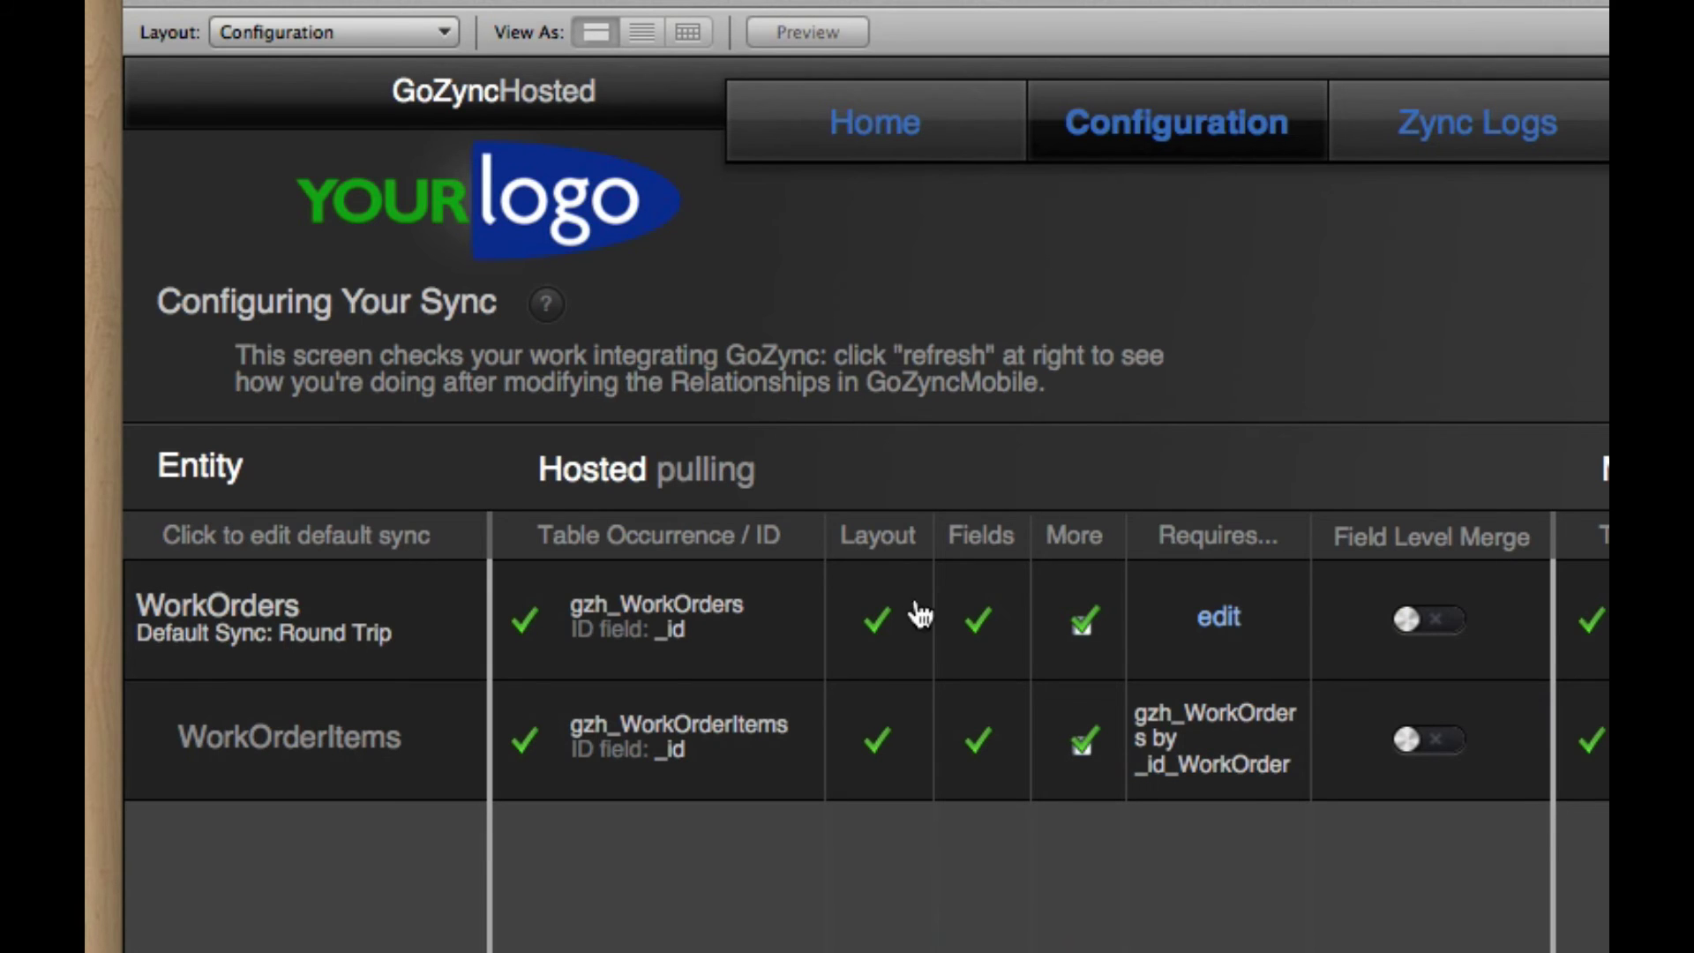
left_click(879, 622)
key("super+w")
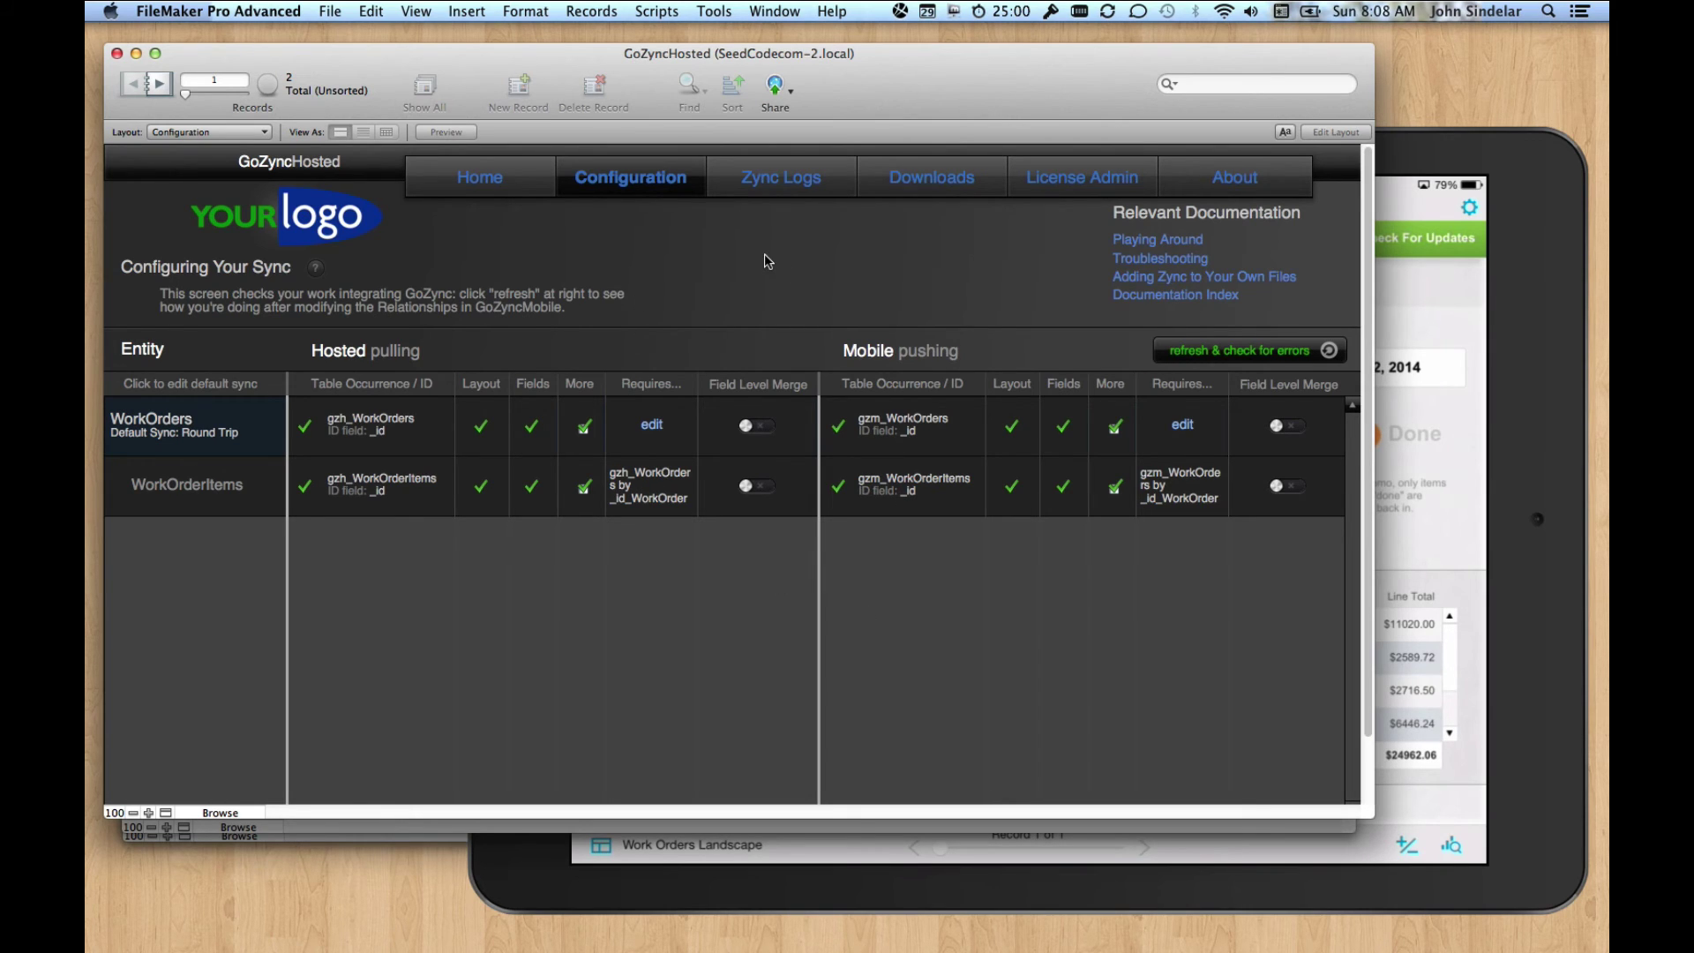
View the 6/28/2014 6:17:03 PM zync log with its error, then return to the iPad mirror.
left_click(781, 177)
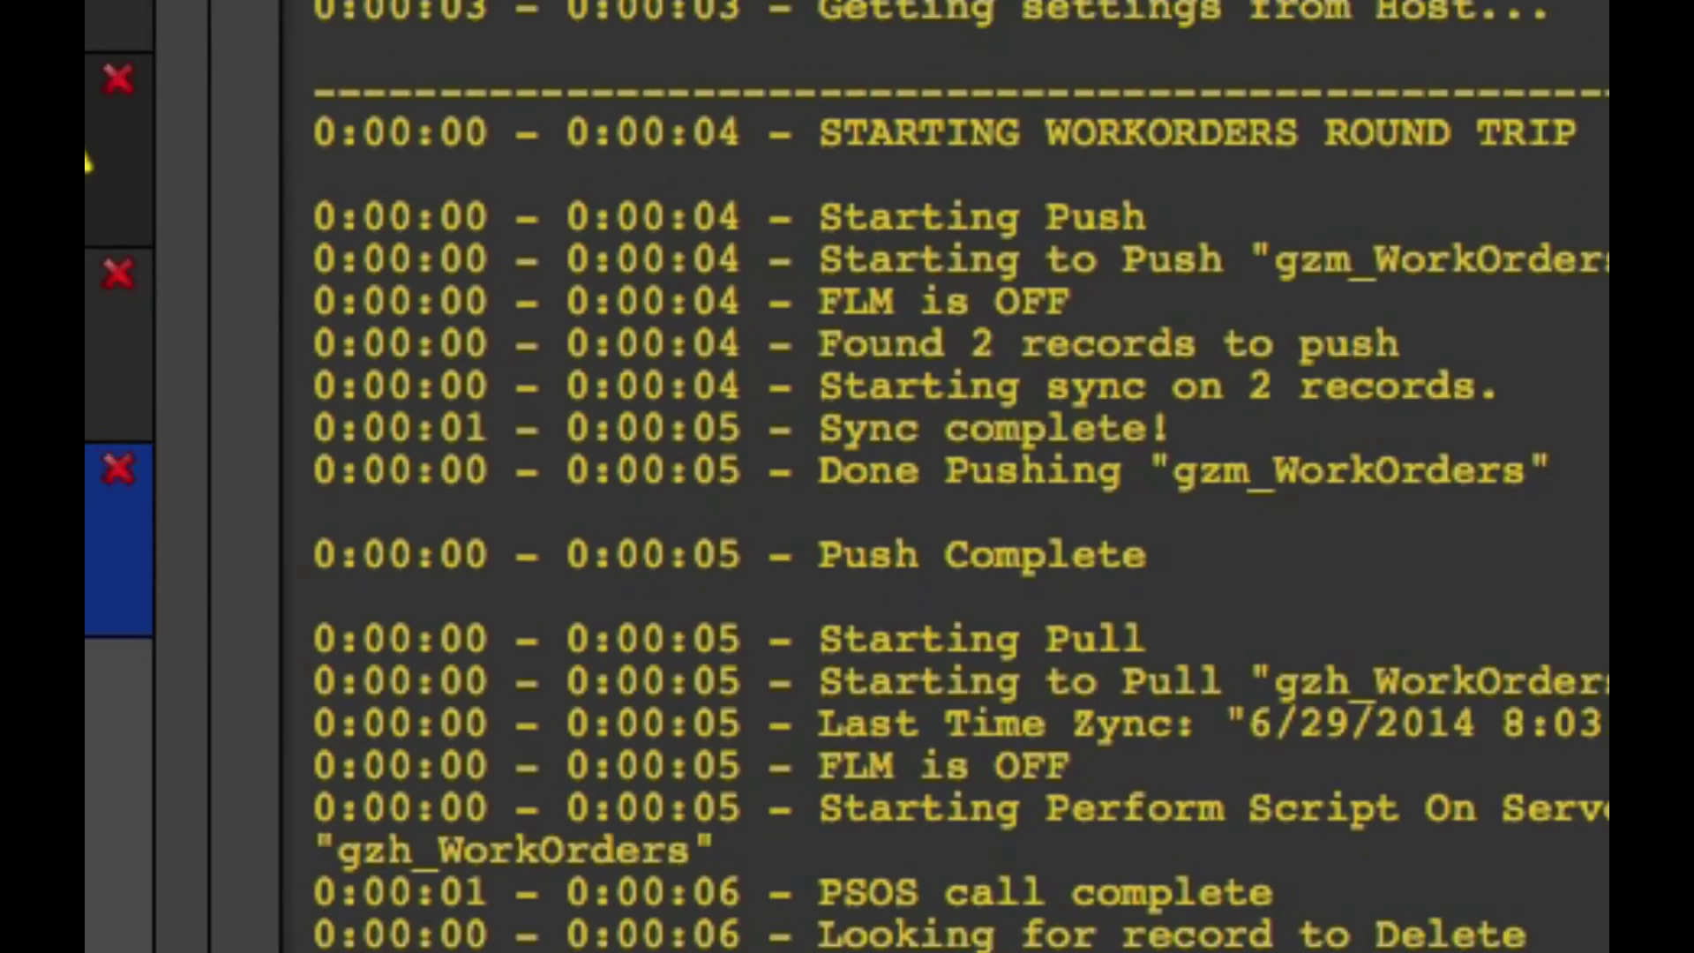
left_click(327, 336)
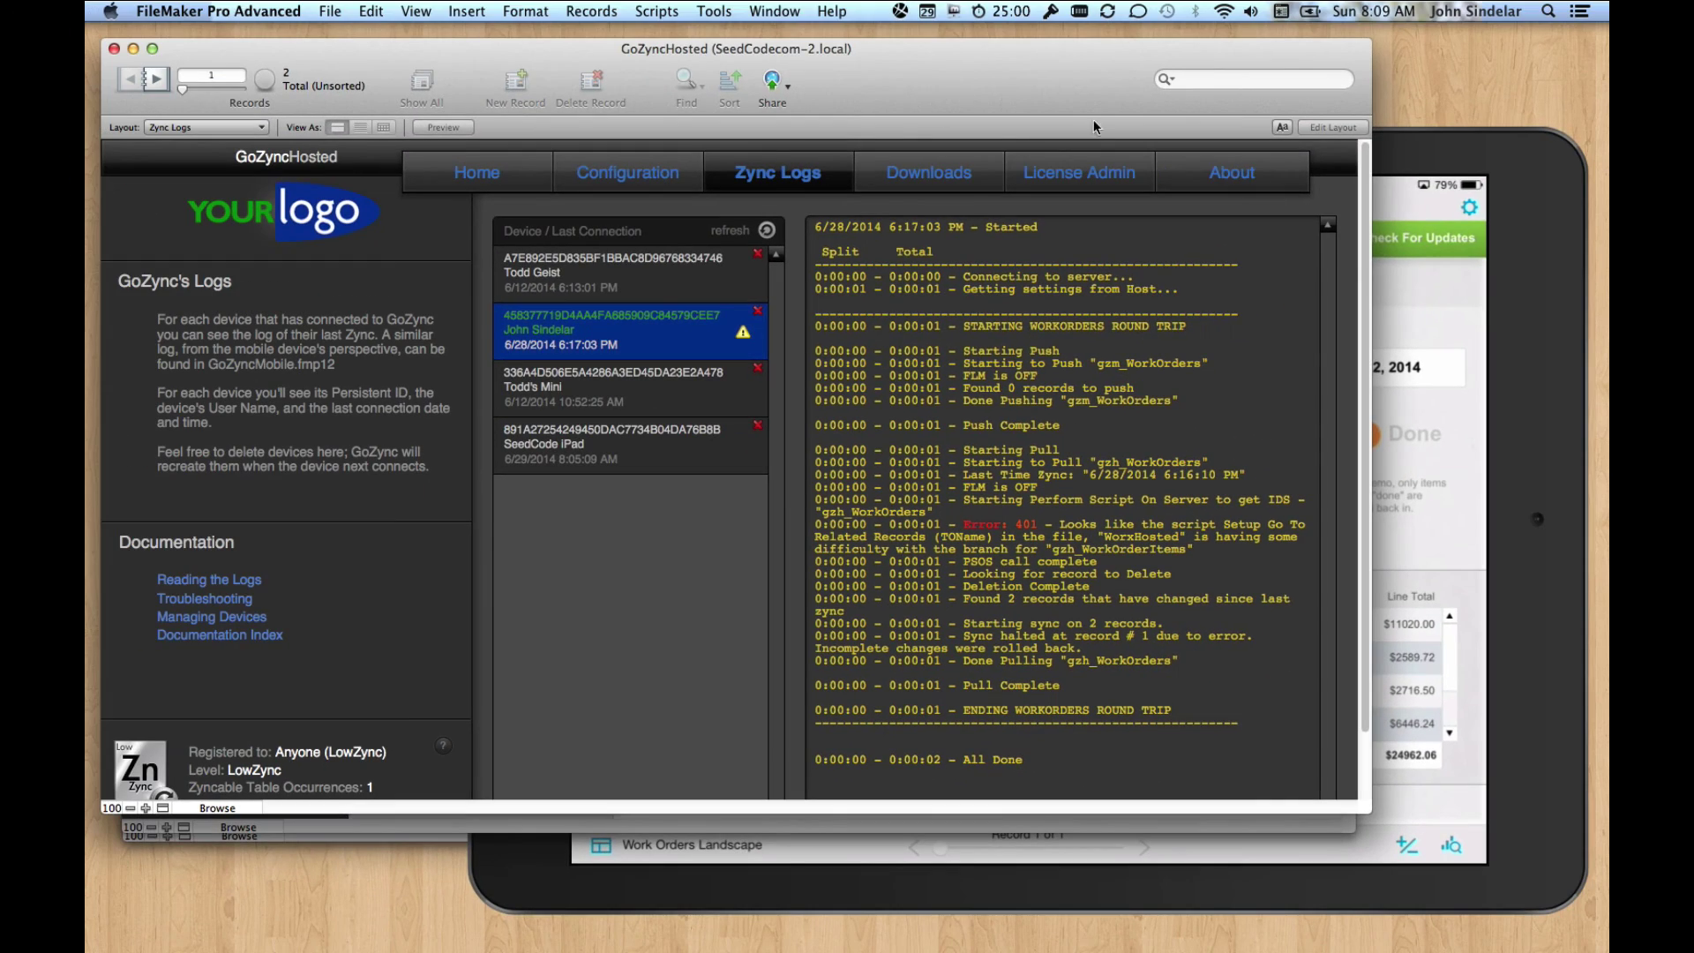
left_click(1504, 288)
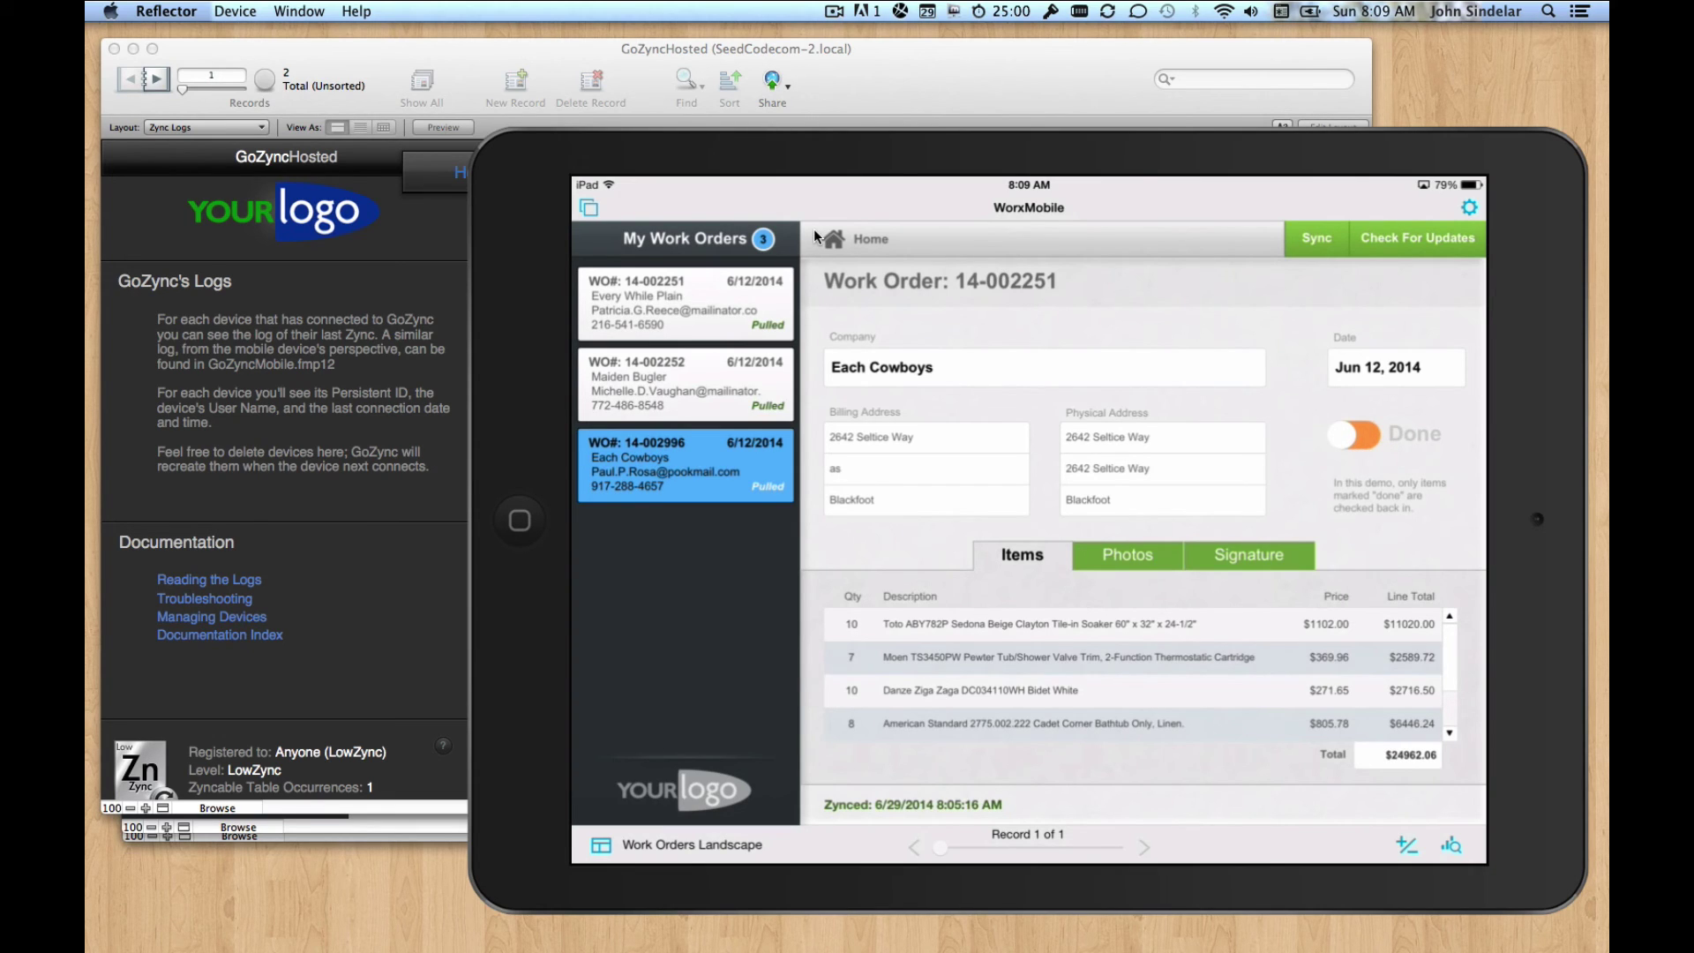
In WorxHosted, view order 14-002250's photos, then its Items list totalling $51,336.23.
left_click(464, 60)
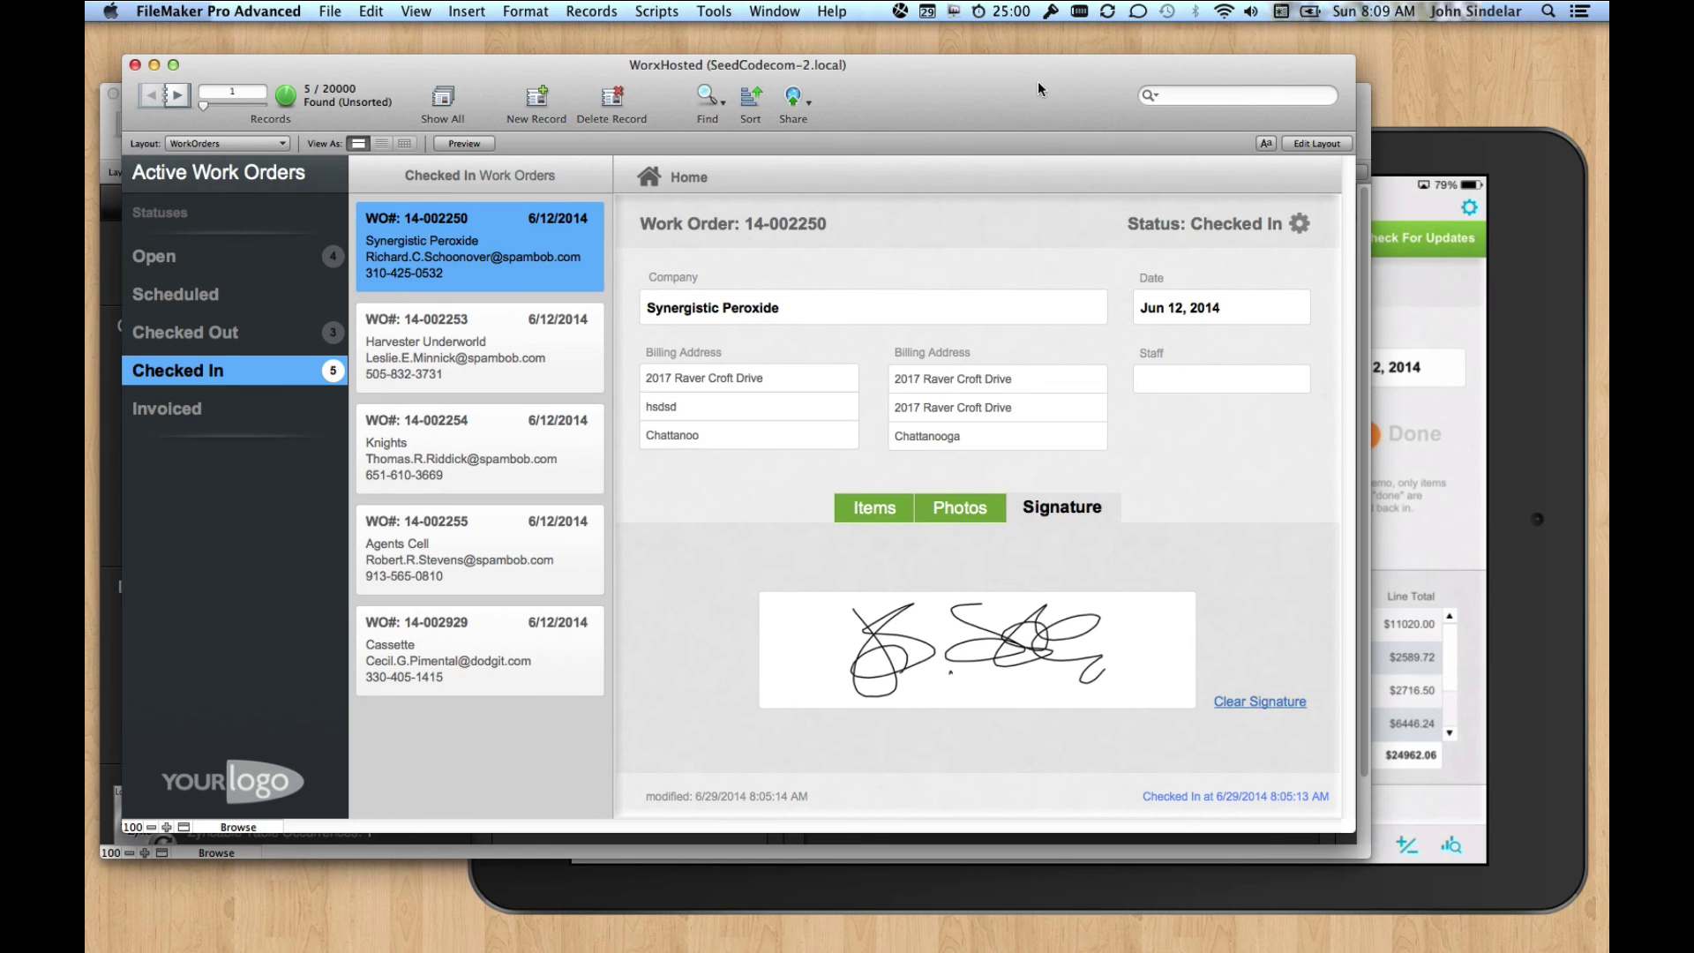
left_click_drag(1037, 82, 1033, 74)
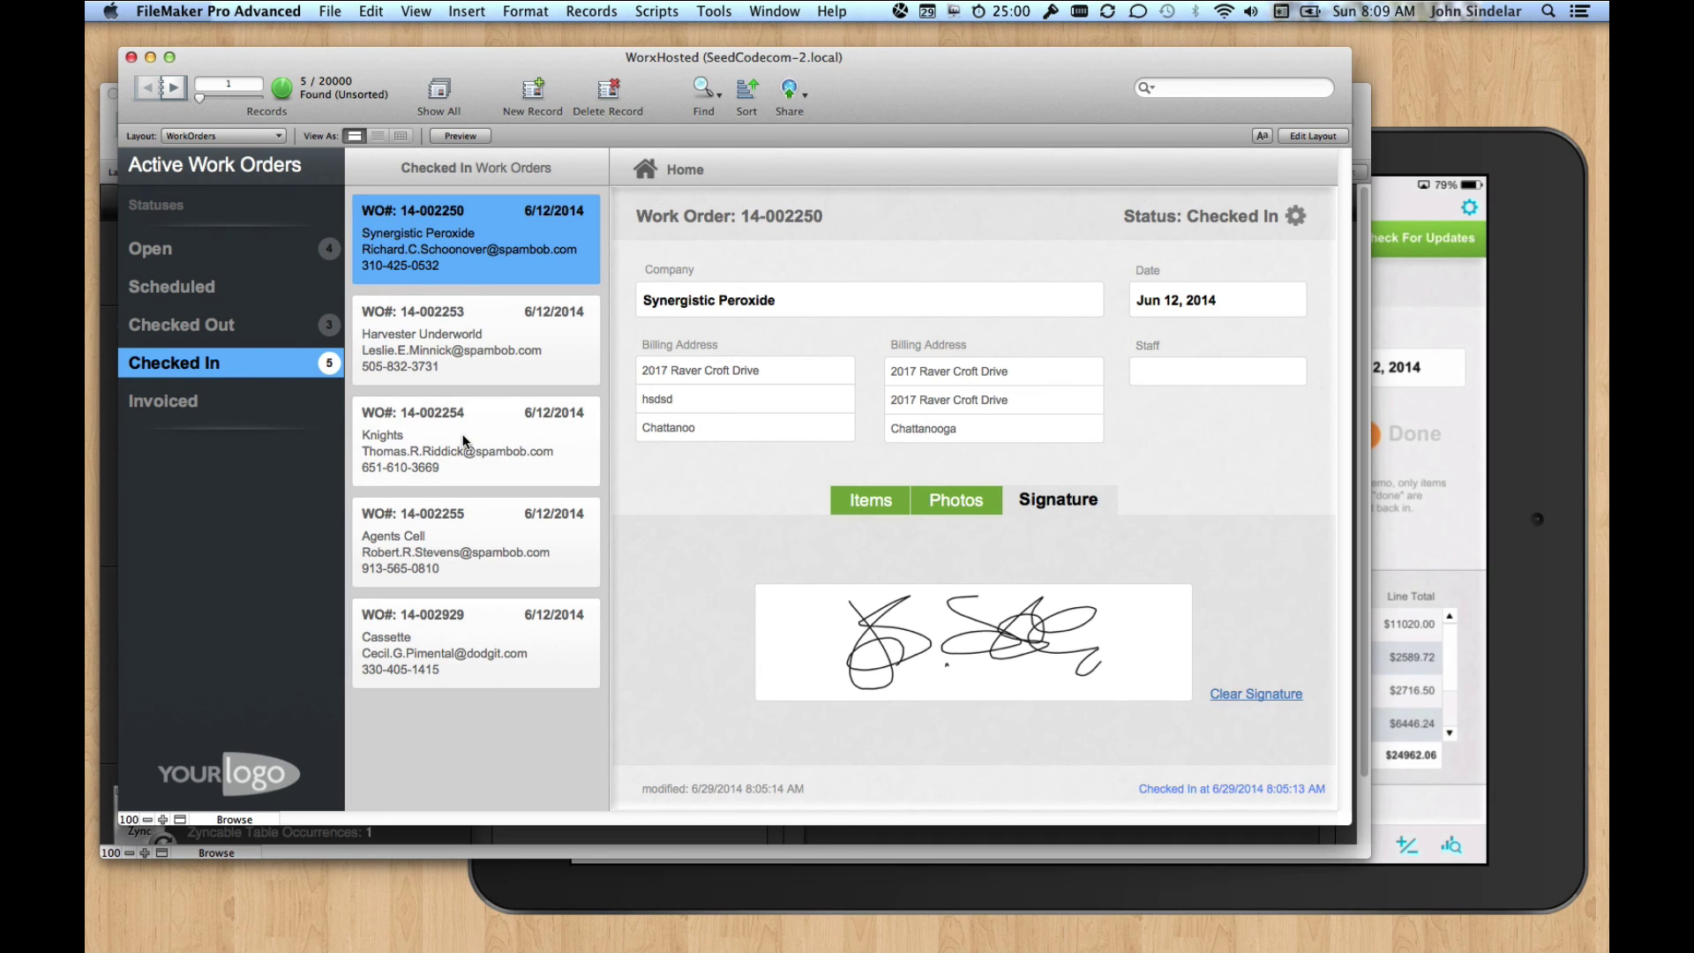
left_click(935, 499)
left_click(868, 507)
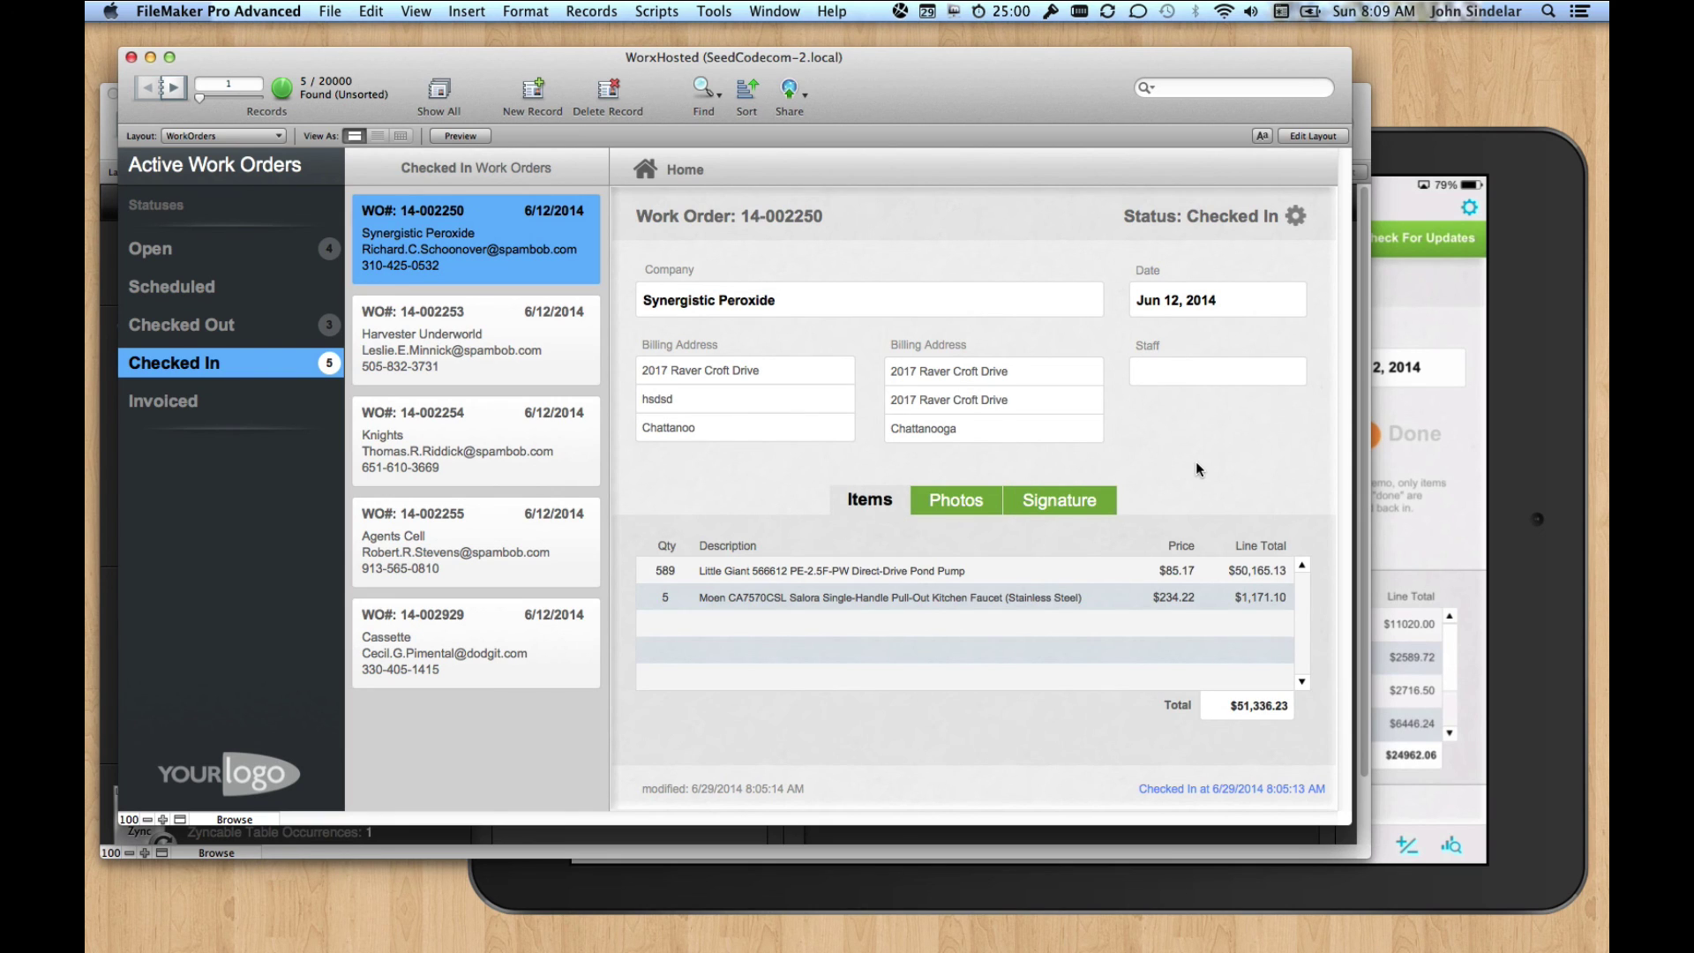
Compare the iPad mirror with WorxHosted, adjusting both windows and ending with the mirror in front.
left_click(1593, 369)
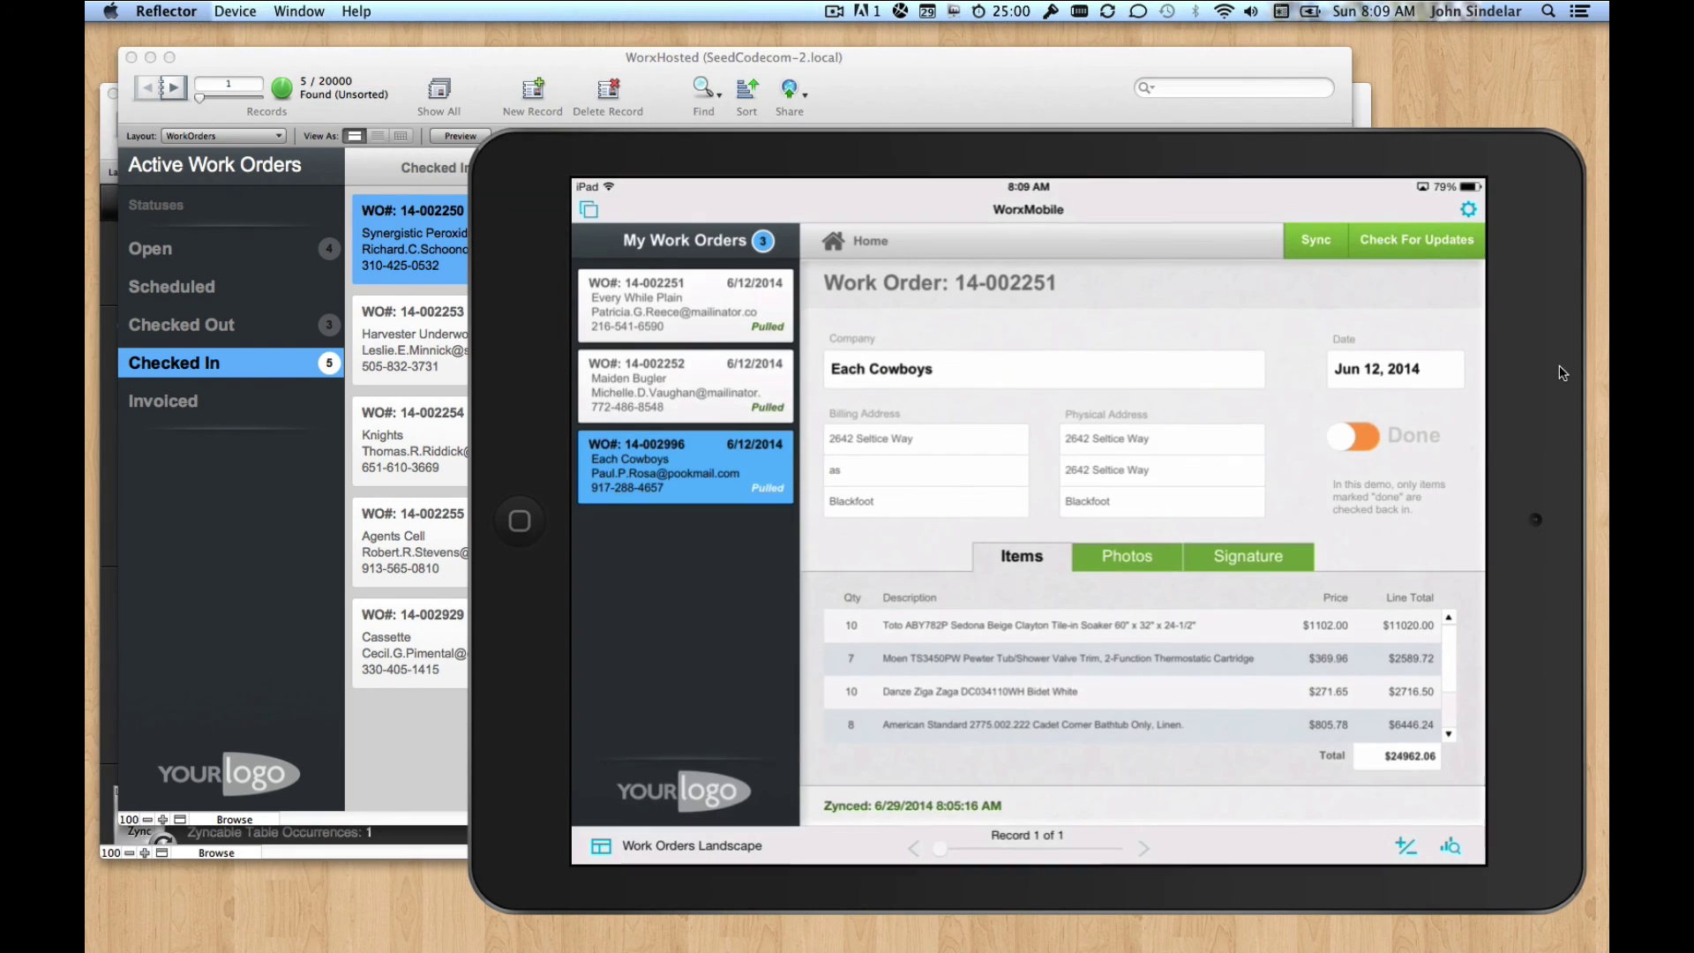
left_click_drag(902, 146, 891, 119)
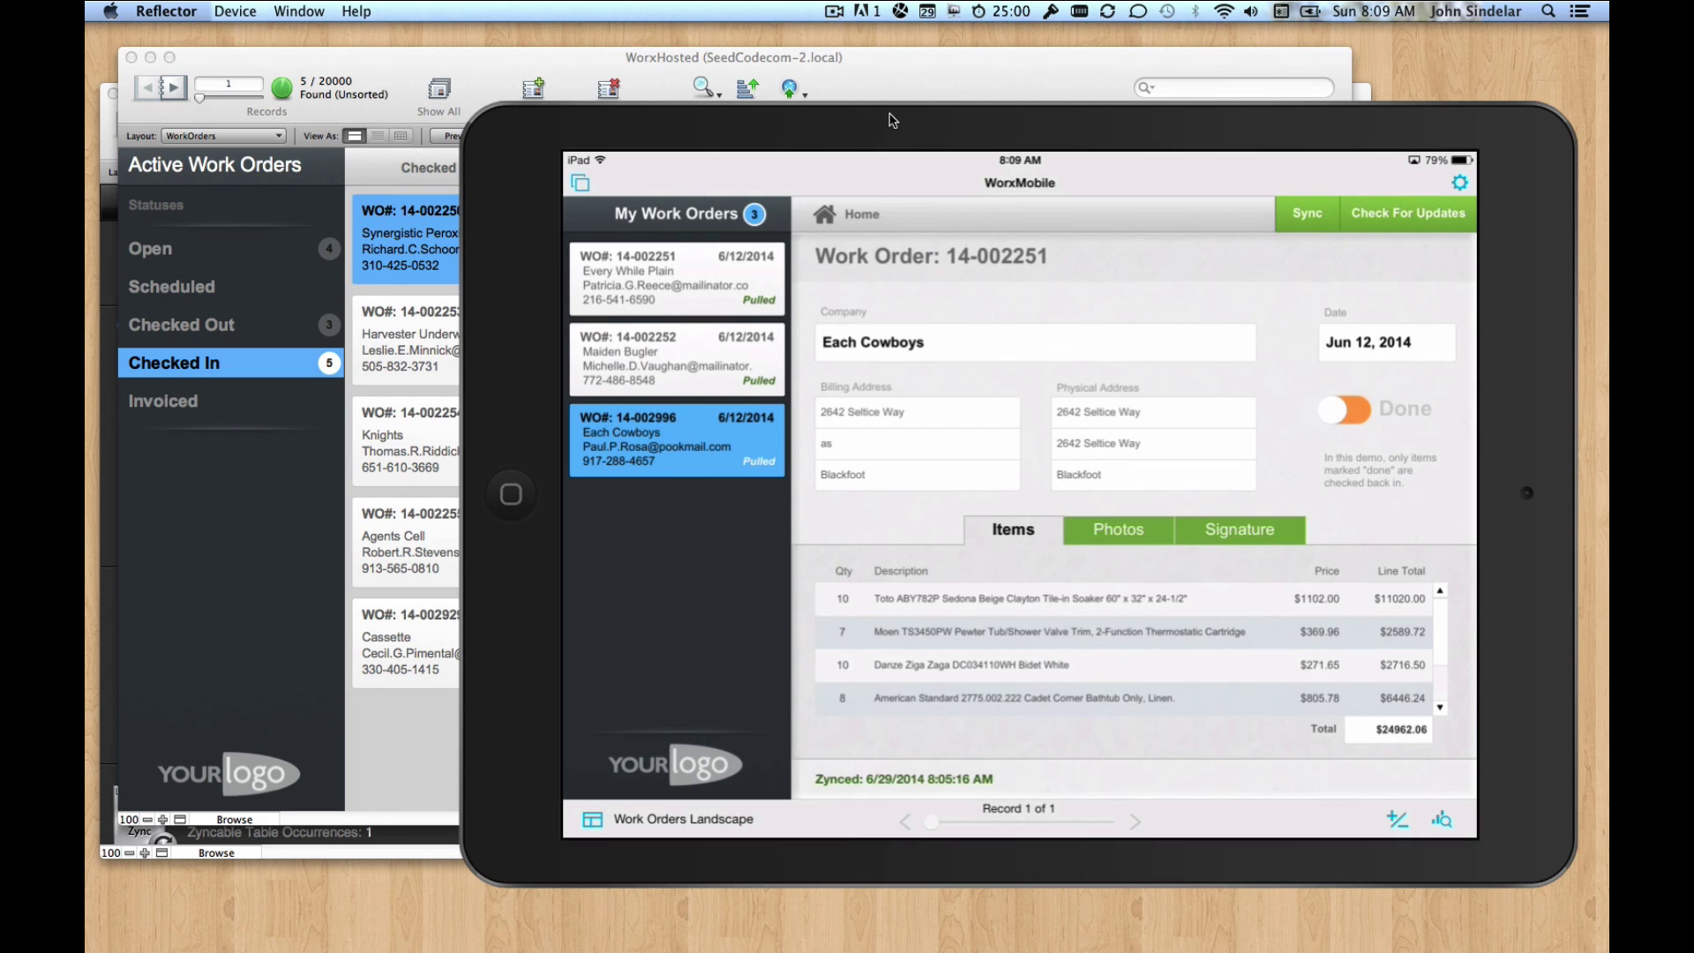
left_click(764, 71)
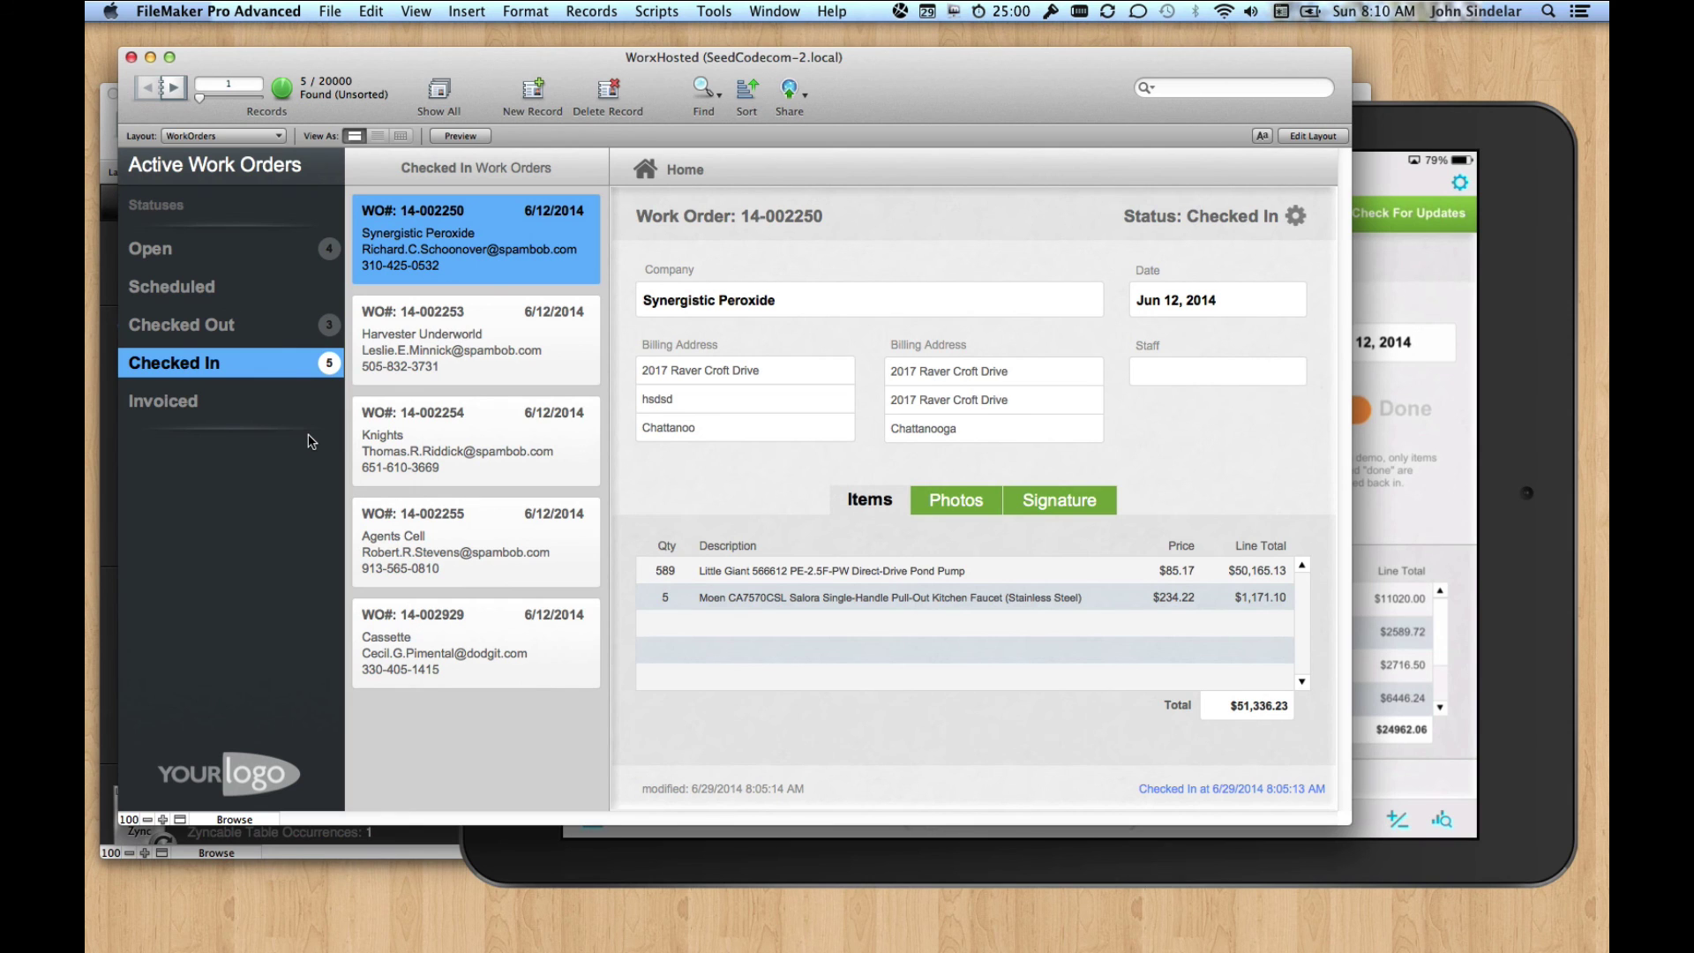
left_click_drag(873, 78, 852, 75)
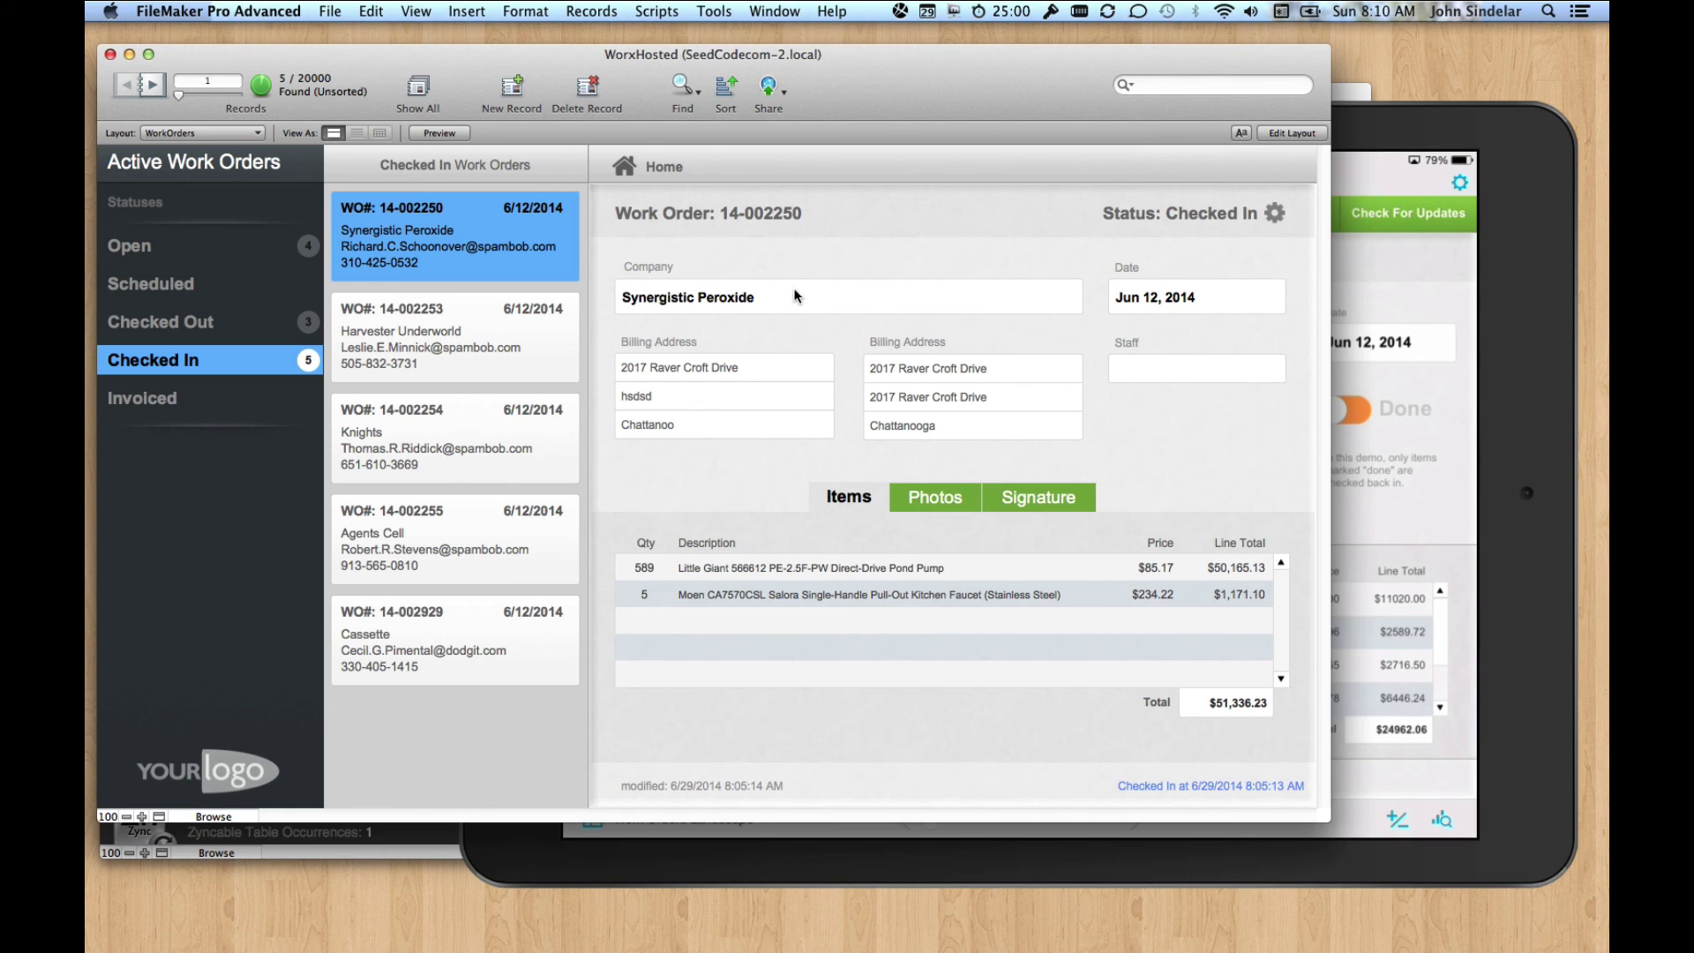
left_click(1479, 436)
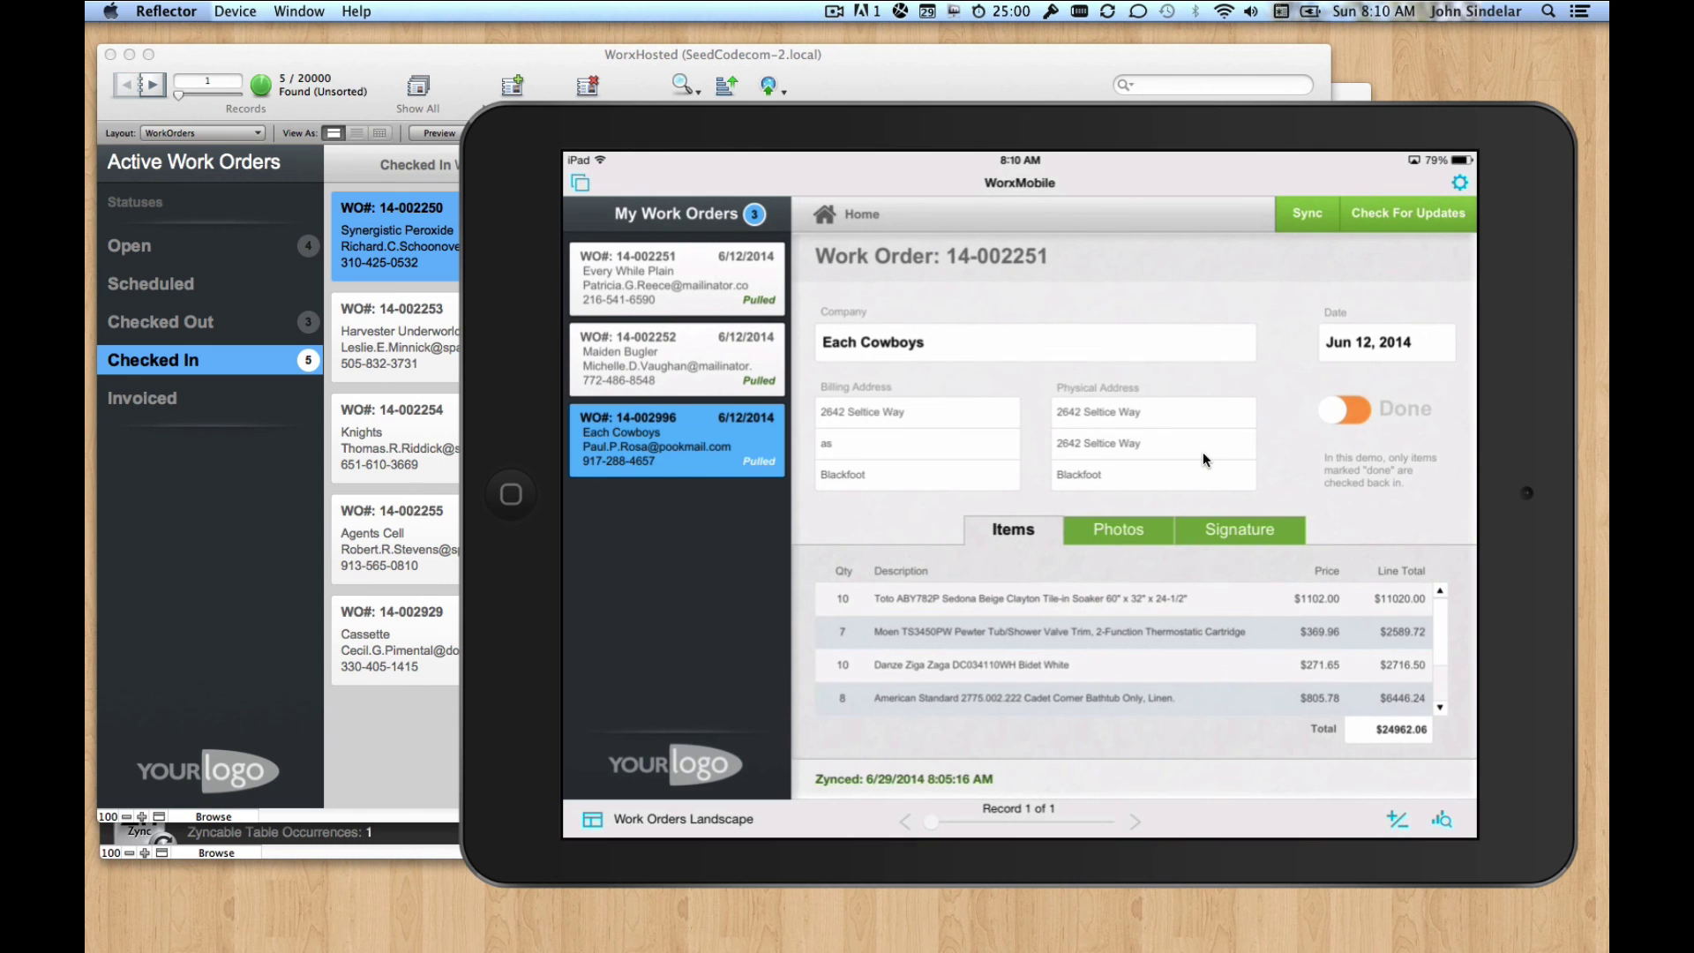